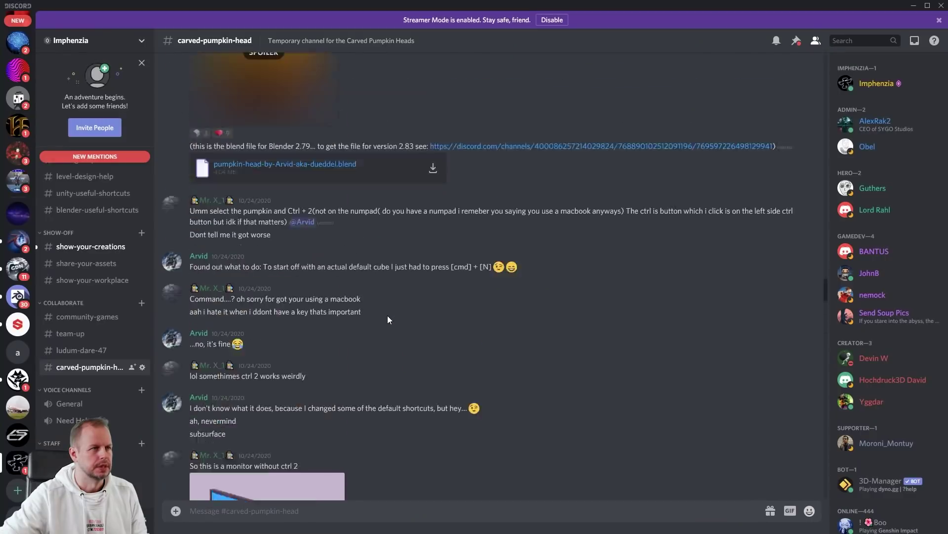
- Go back to the October 22 submissions in the carved-pumpkin-head channel and view the concept art sketch enlarged
scroll(387, 315, up, 15)
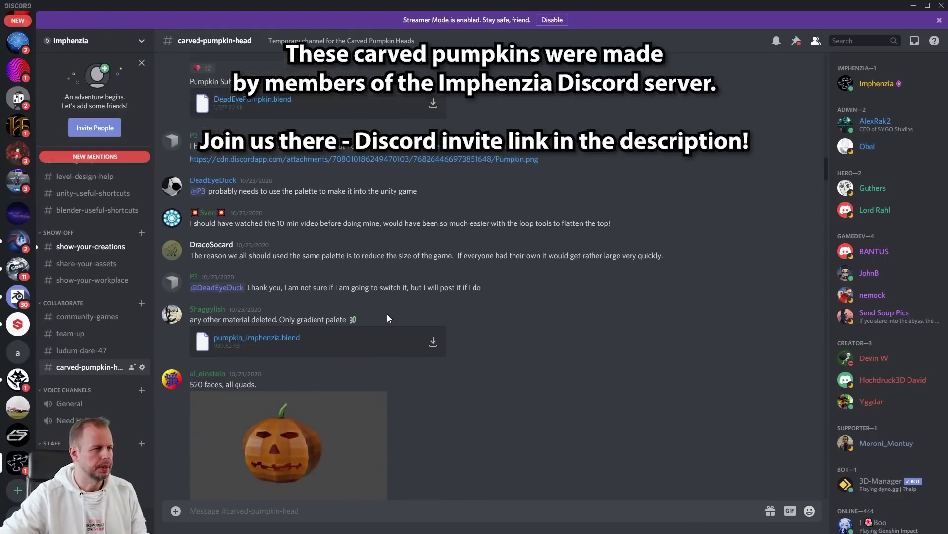
scroll(388, 314, up, 15)
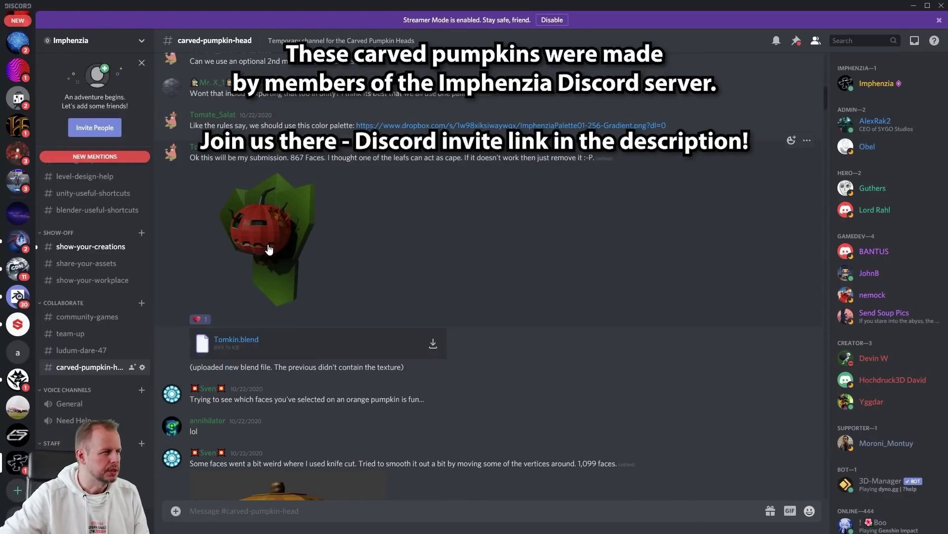
scroll(301, 273, down, 5)
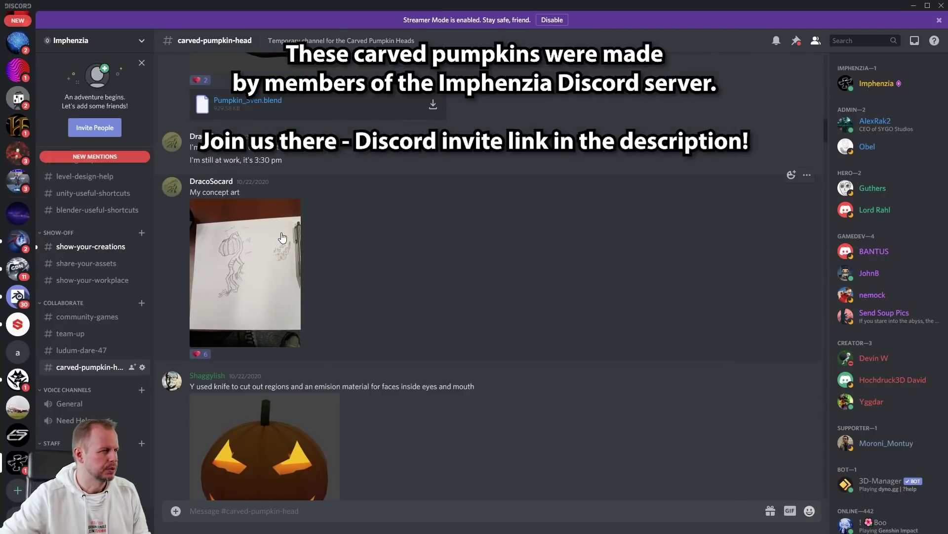
click(245, 258)
key(Escape)
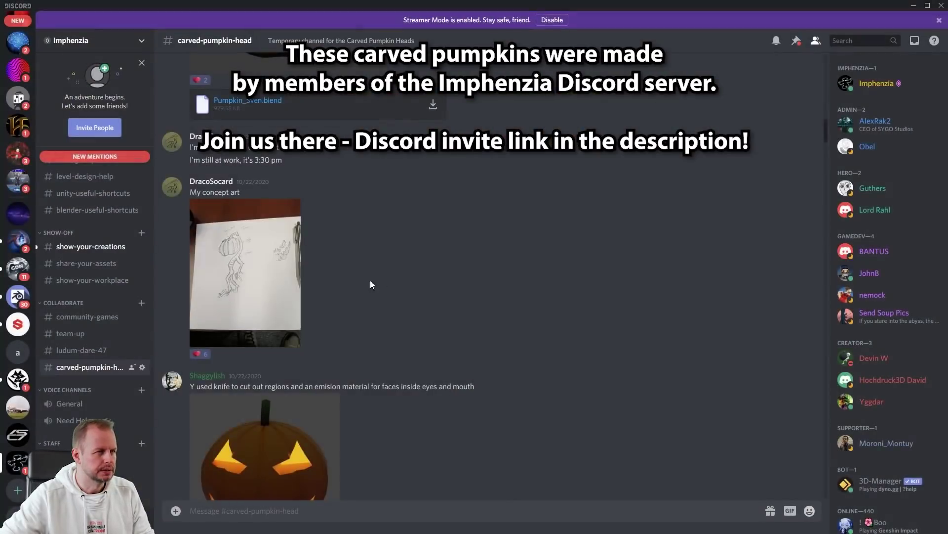
- View the glowing jack-o'-lantern render and the big-toothed pumpkin's Blender screenshot enlarged
scroll(365, 280, down, 3)
scroll(281, 291, down, 3)
click(290, 229)
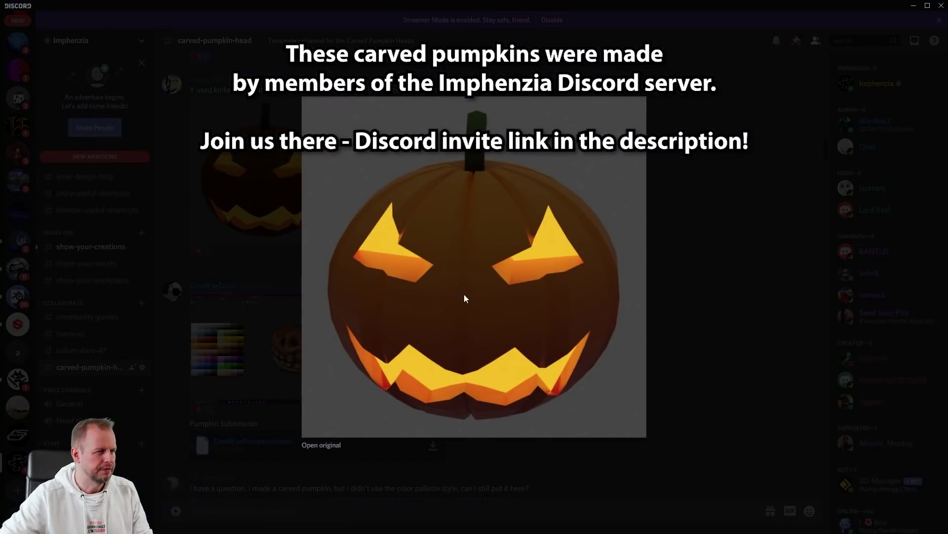
key(Escape)
scroll(351, 301, down, 2)
click(322, 290)
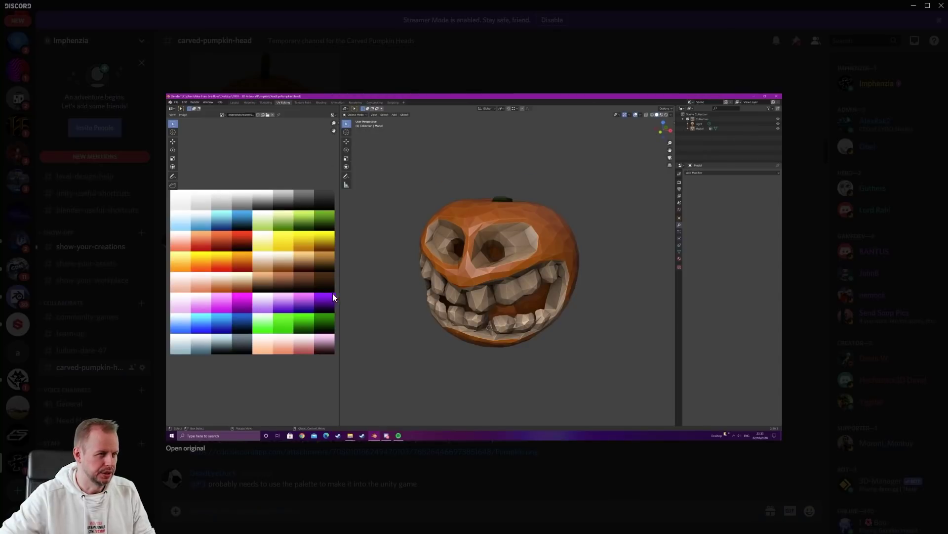
key(Escape)
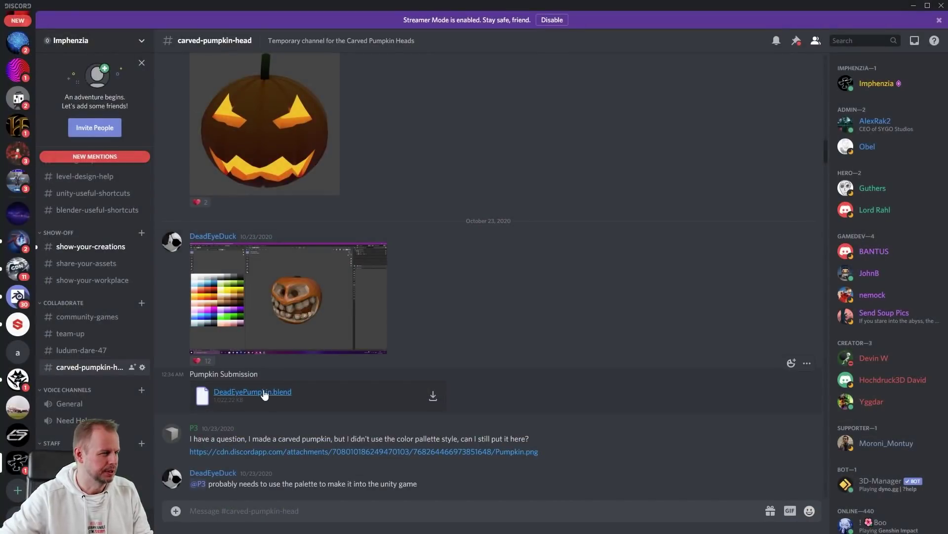
- Download the submission files pumpkin-AI-01.blend and pumpkinMP.blend from the channel
scroll(319, 437, down, 7)
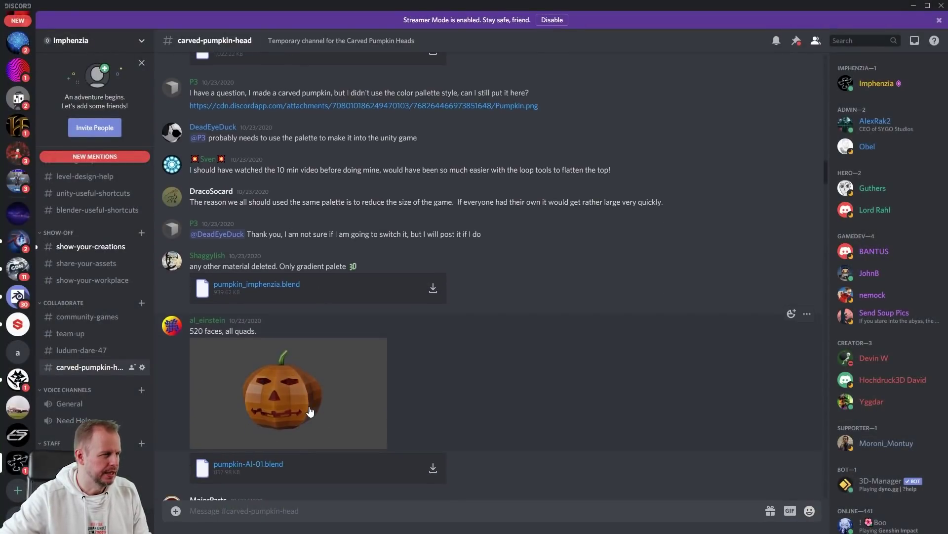
scroll(310, 411, down, 3)
click(248, 370)
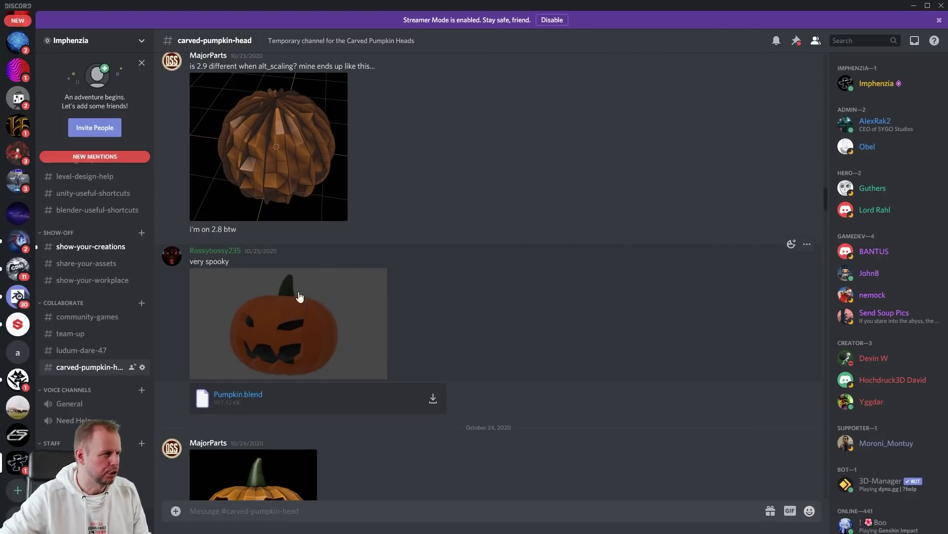
scroll(327, 295, down, 4)
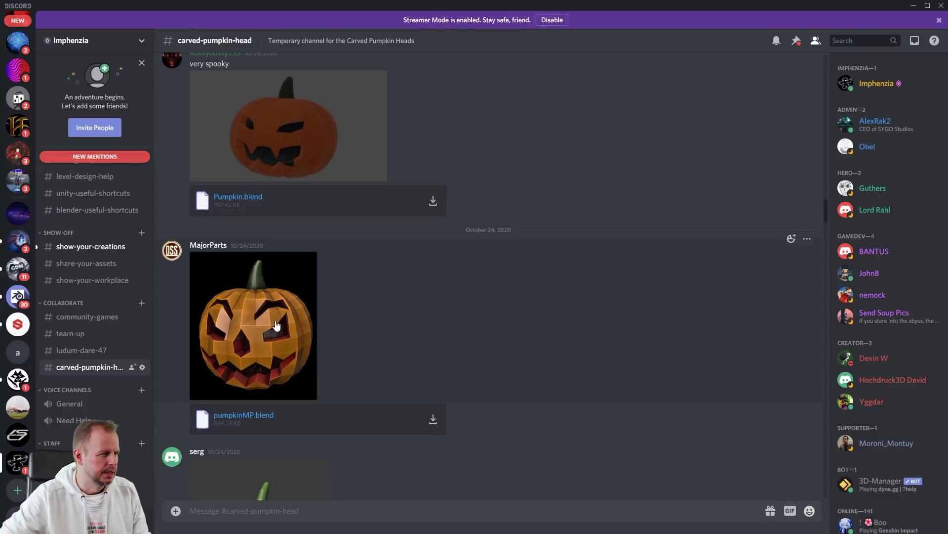
scroll(278, 332, down, 2)
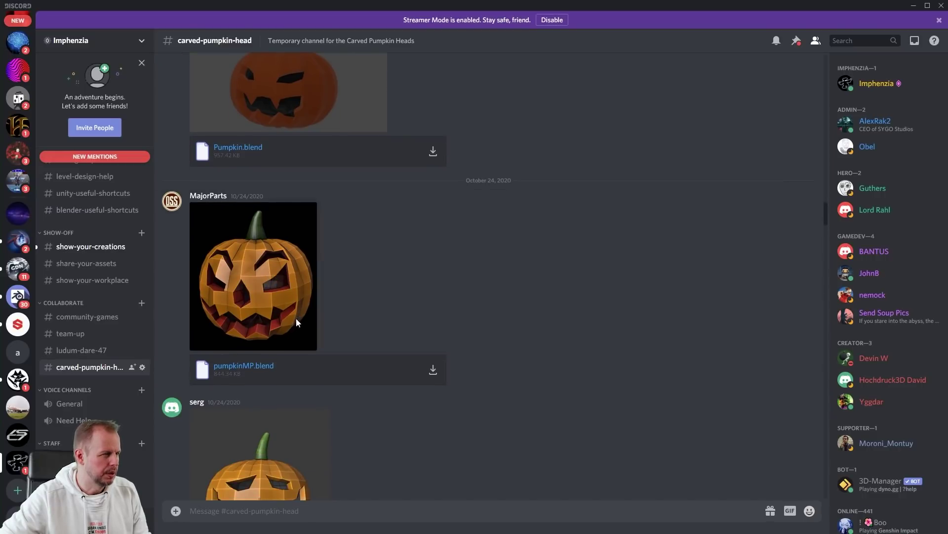
click(261, 368)
- Download pumpkin4imphenzia.blend and 2020-10-24-halloween-lantern.blend, closing the browser window each download opens
scroll(326, 321, down, 4)
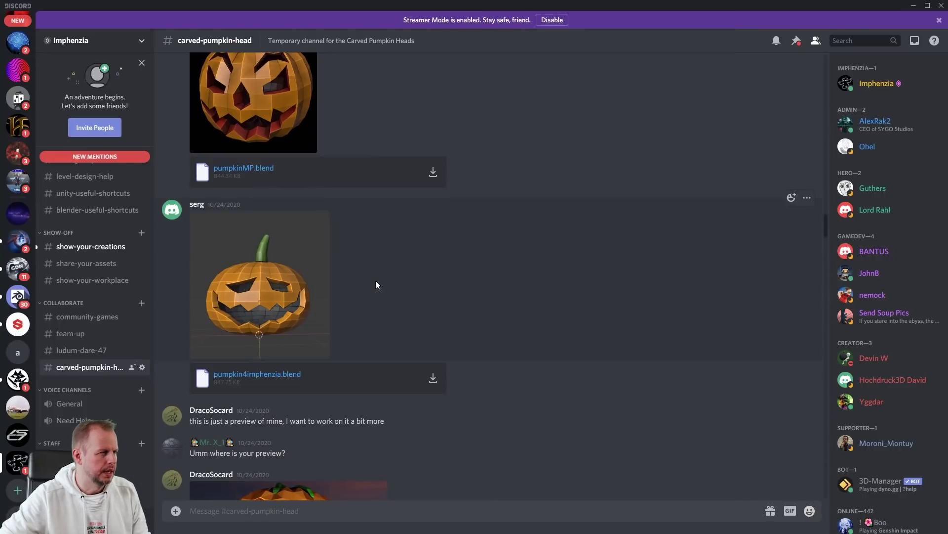
click(288, 377)
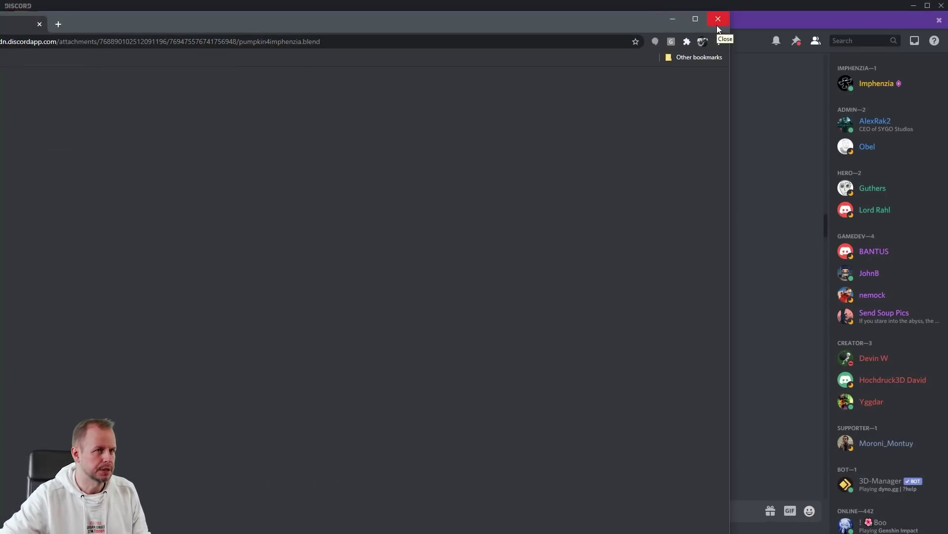
click(718, 25)
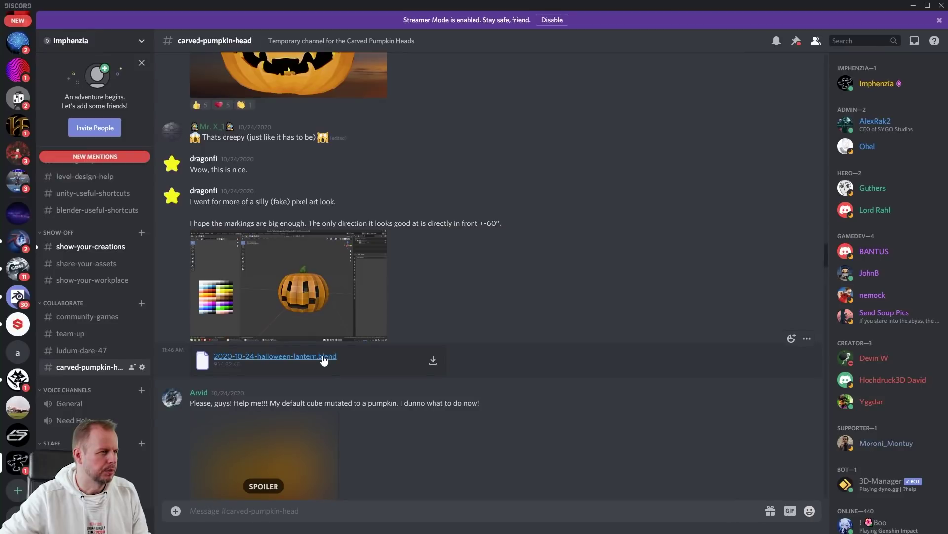
click(324, 358)
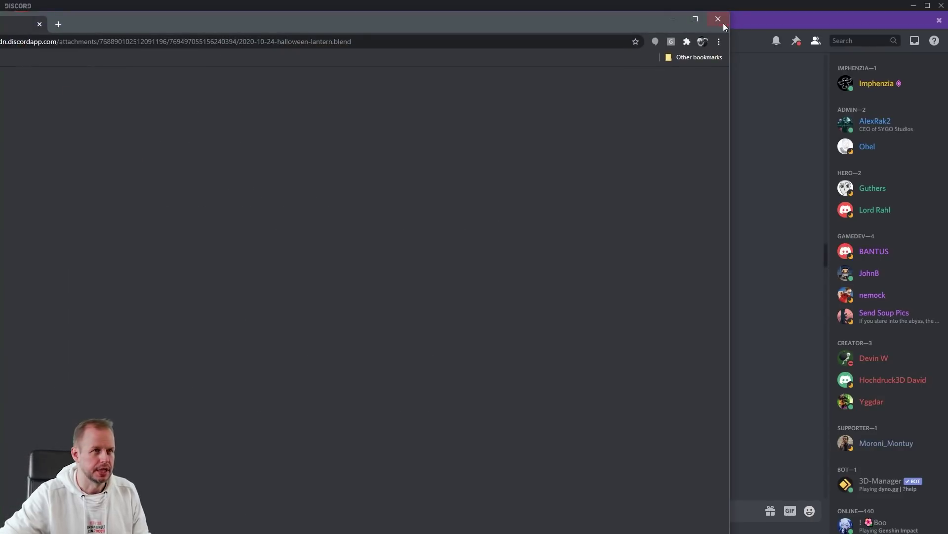
click(722, 22)
- Reveal the spoiler image of the cube-shaped pumpkin and download the blend file attached to that post
scroll(394, 345, down, 3)
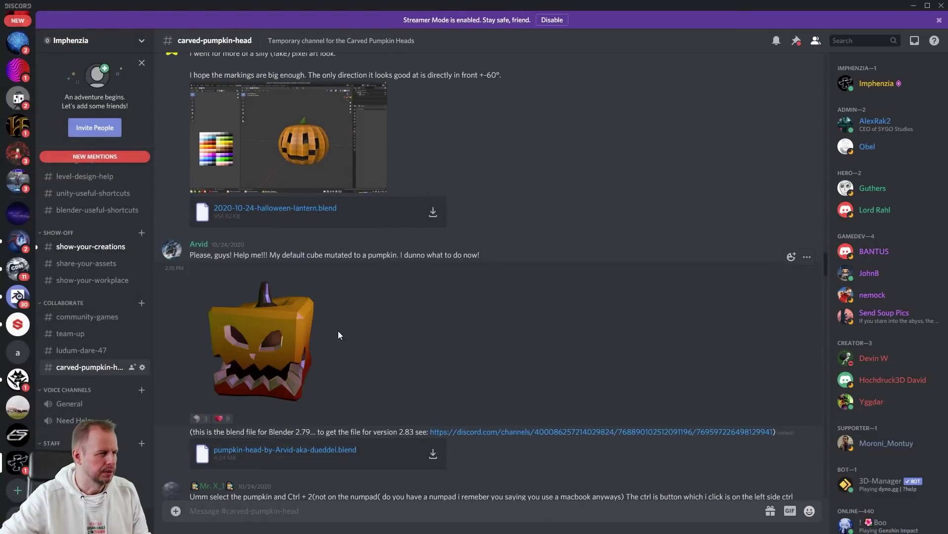
scroll(420, 336, down, 2)
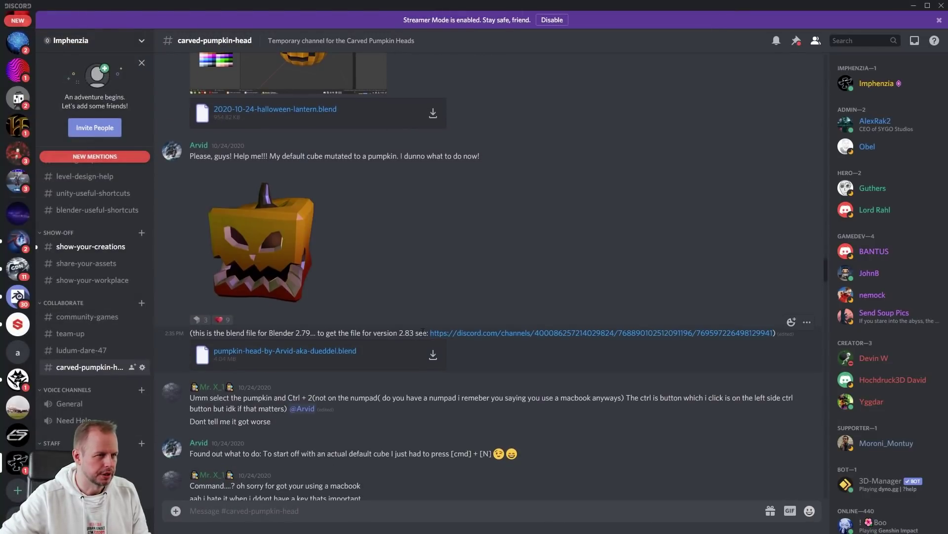
click(322, 353)
- View the glowing pumpkin with a small pumpkin in its mouth enlarged, and download Pumpkin_Draxx.blend
scroll(277, 231, down, 5)
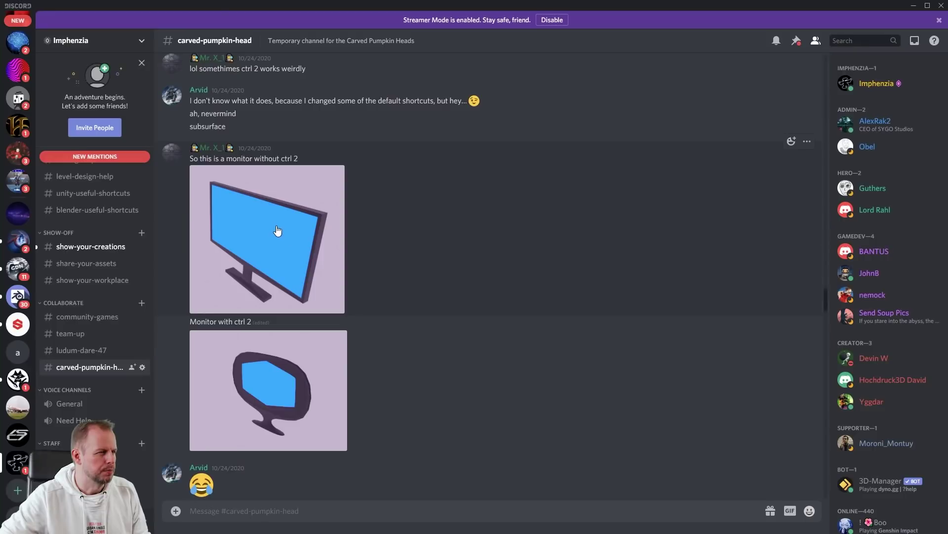
scroll(302, 235, down, 5)
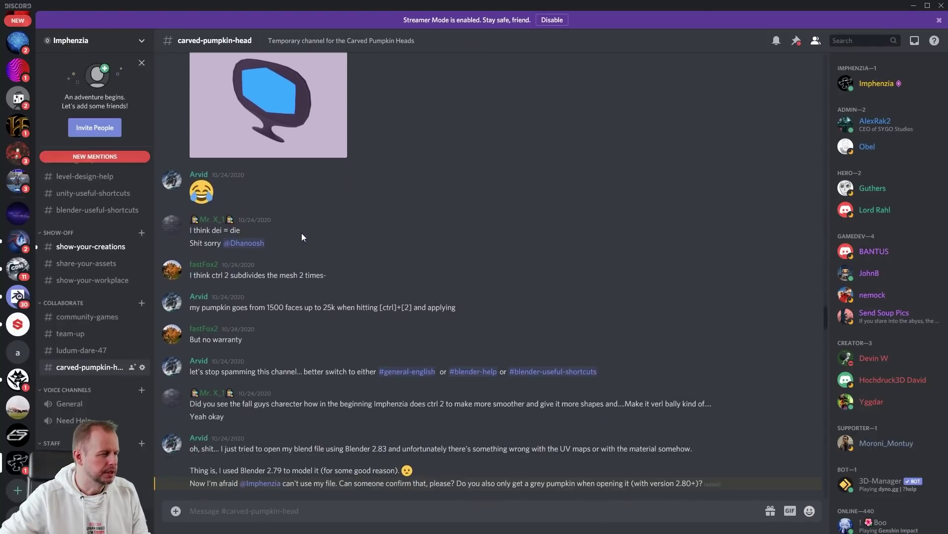
scroll(308, 223, up, 2)
scroll(307, 227, down, 10)
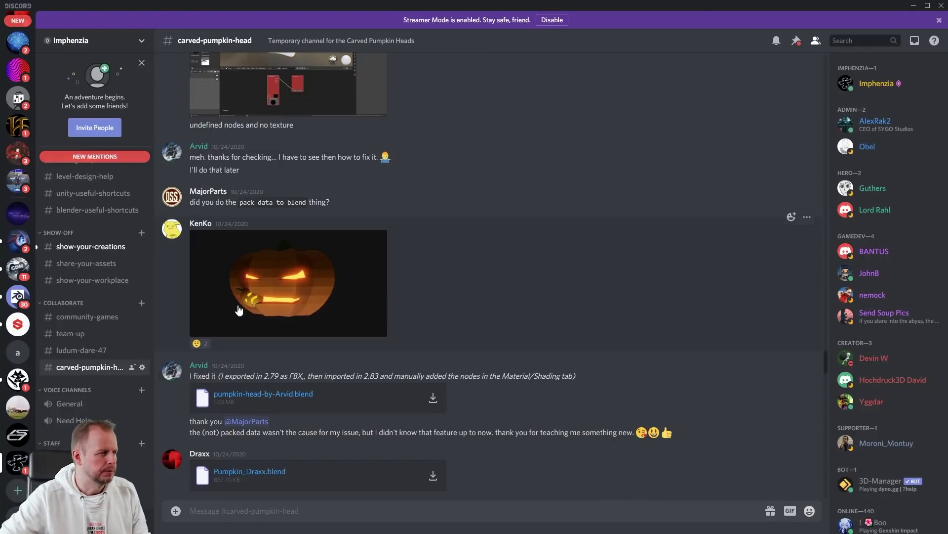
click(268, 289)
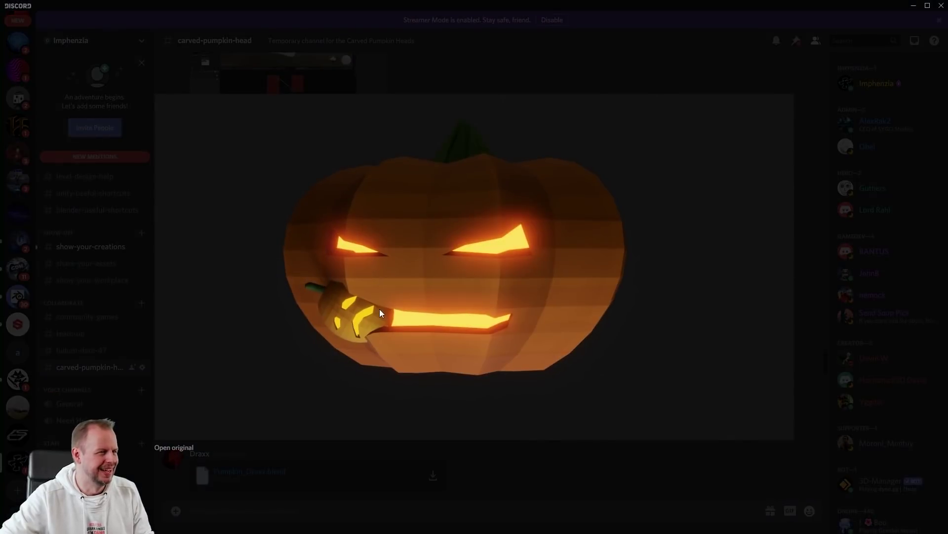
key(Escape)
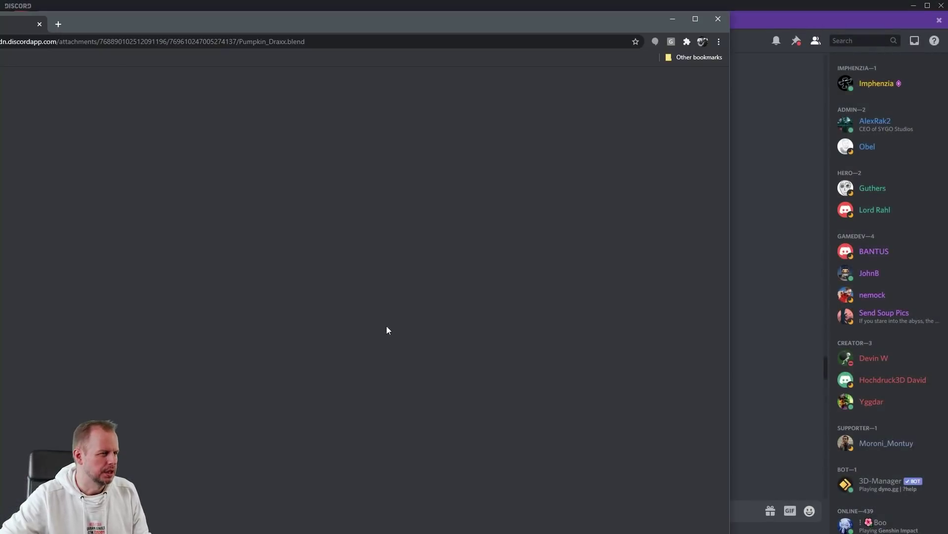
click(719, 20)
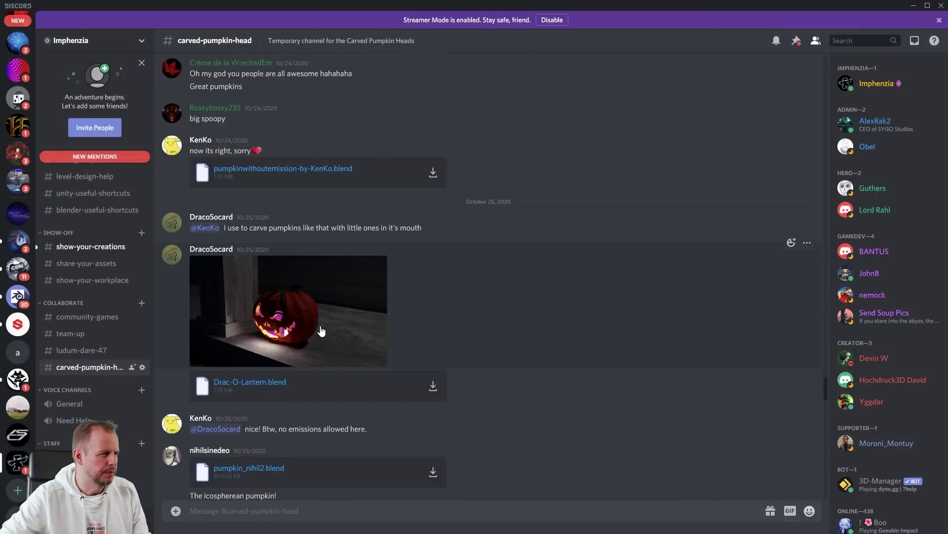
- Download Drac-O-Lantern.blend and pumpkin_nihil2.blend and close the leftover browser window
click(250, 382)
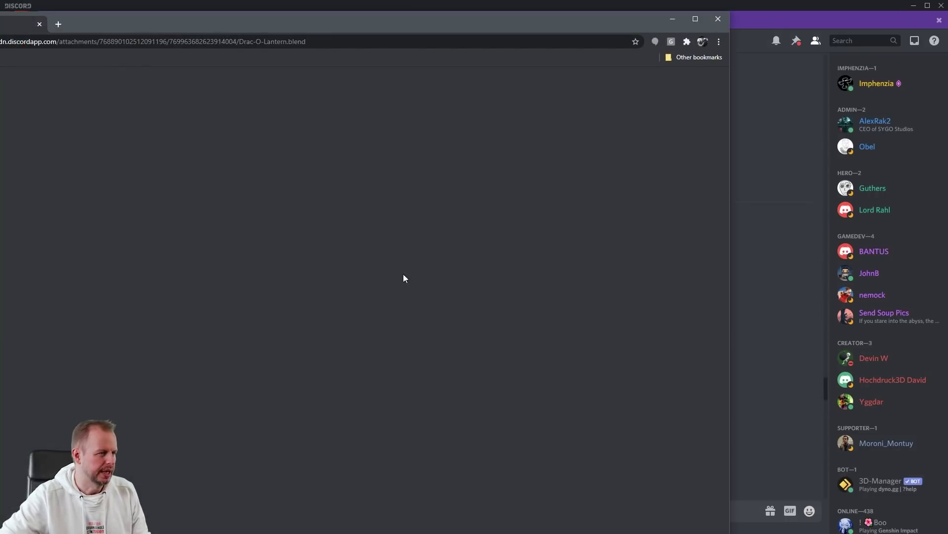
click(274, 325)
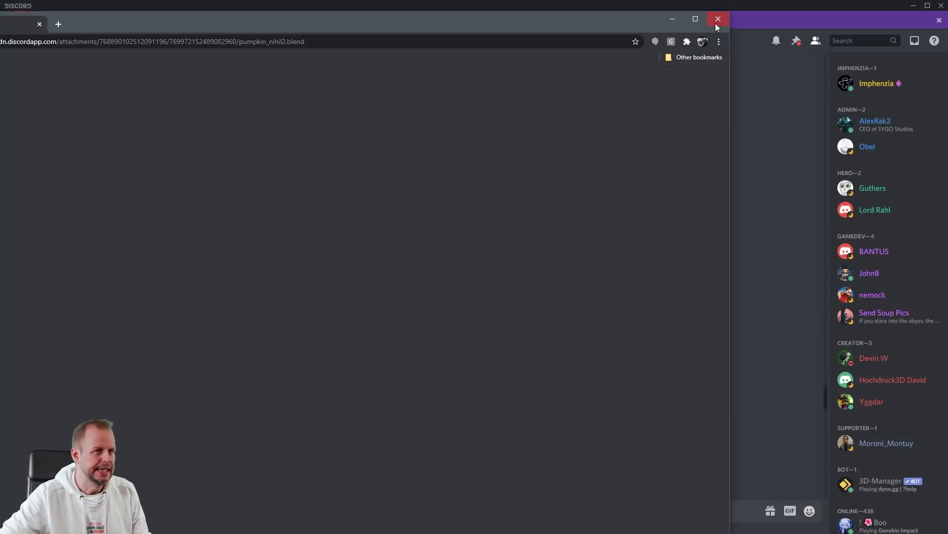
click(715, 23)
- Look through the remaining pumpkin submissions, including the one wearing a top hat and glasses
scroll(380, 335, down, 5)
scroll(387, 340, down, 12)
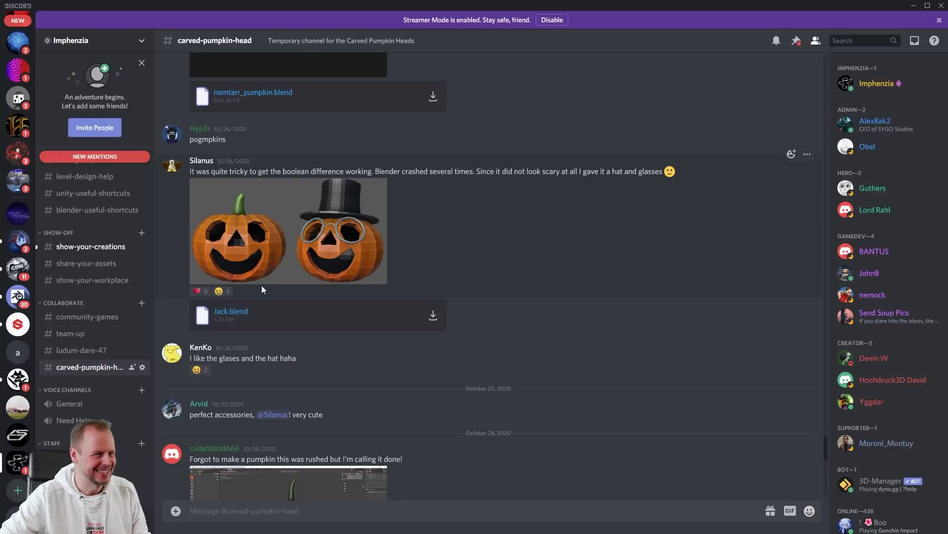
scroll(292, 412, down, 4)
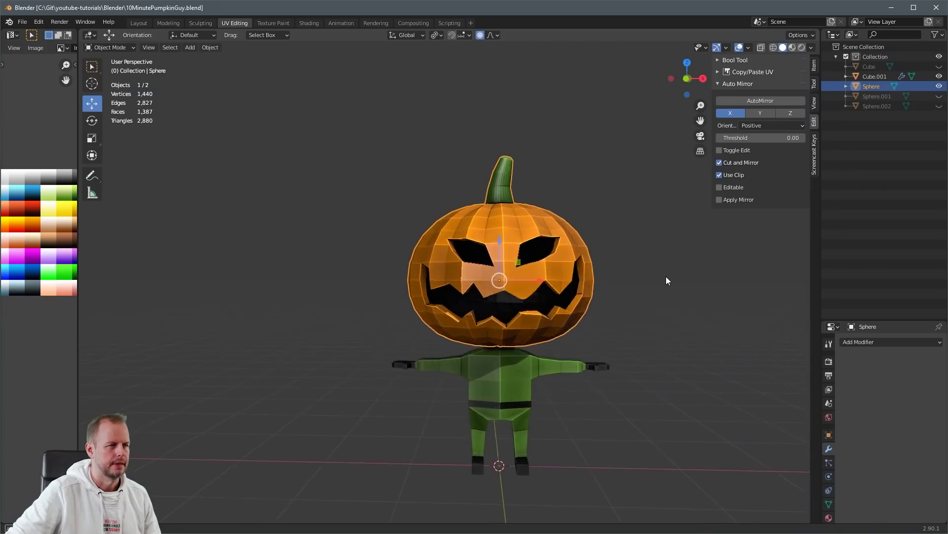
- Switch to Blender and append the Pumpkin object from Pennywise_Pumpkin_.blend to the 10MinutePumpkinGuy scene
middle_drag(666, 276, 609, 265)
click(23, 22)
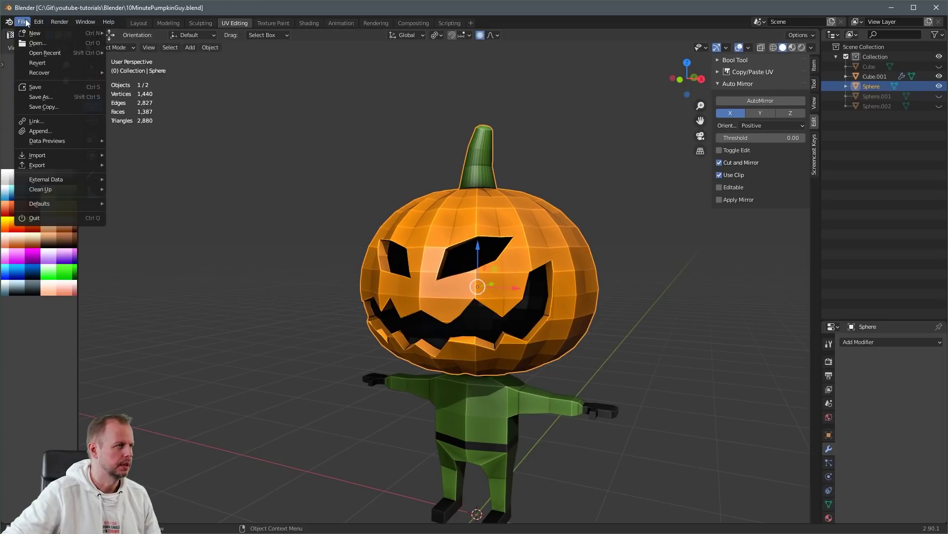
click(83, 133)
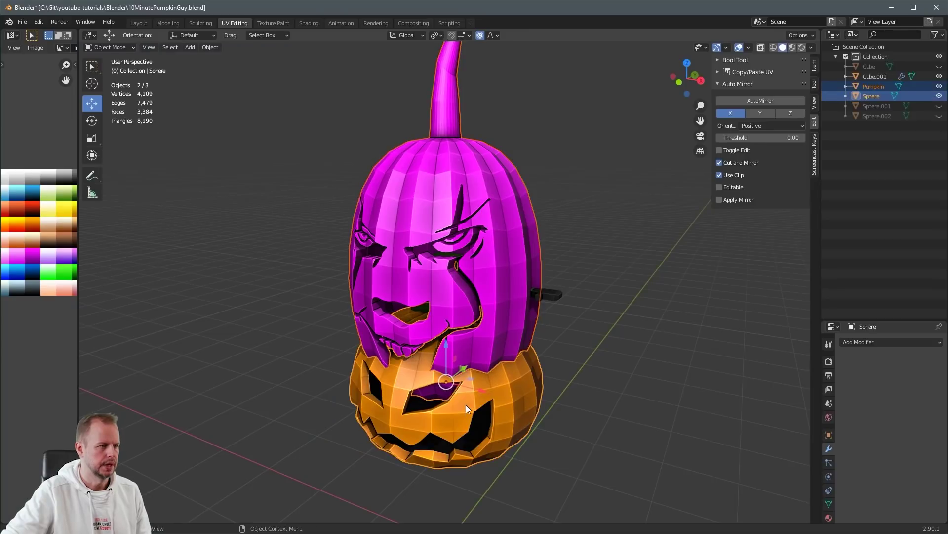
- Link the original pumpkin head's material to the appended Pumpkin and clear the selection
key(ctrl+l)
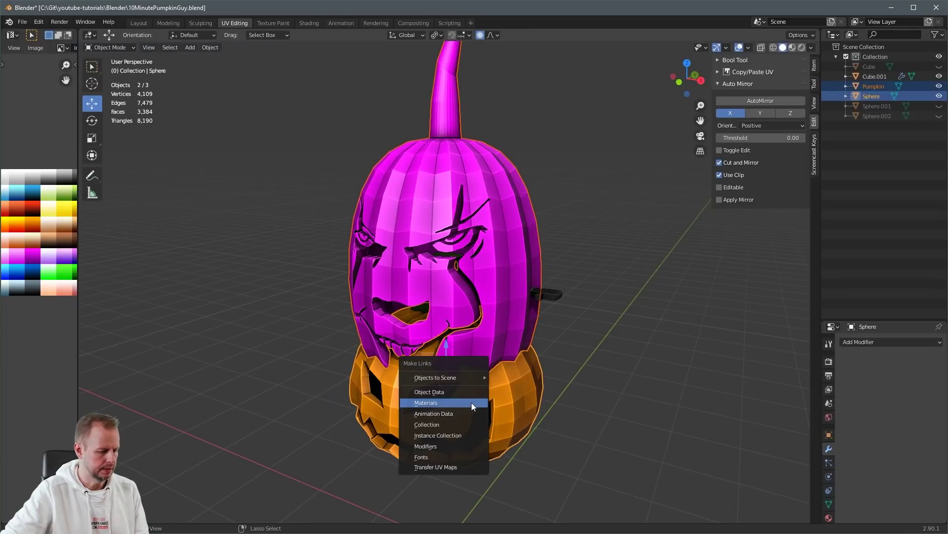
click(470, 400)
click(647, 352)
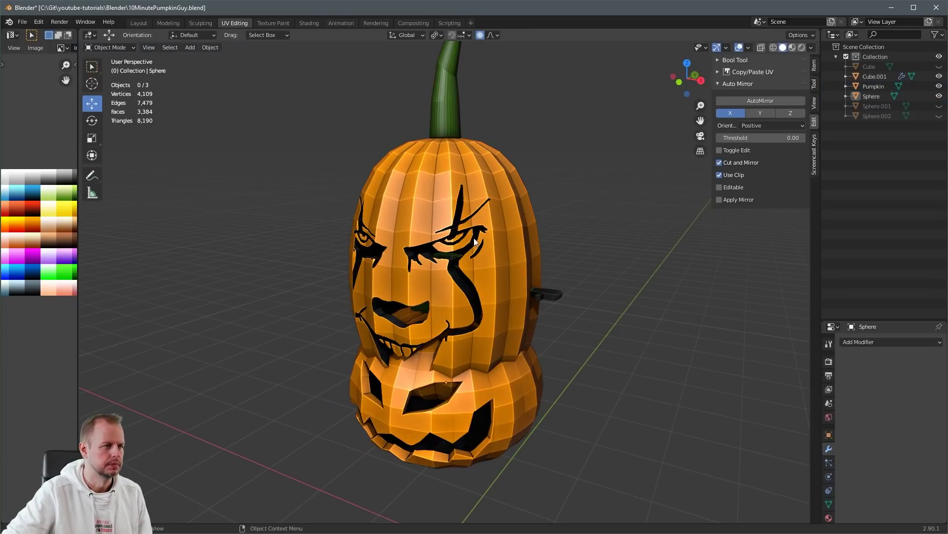
- Move the Sphere pumpkin head up 1.9707 m along Z so it sits above the character's body
click(474, 242)
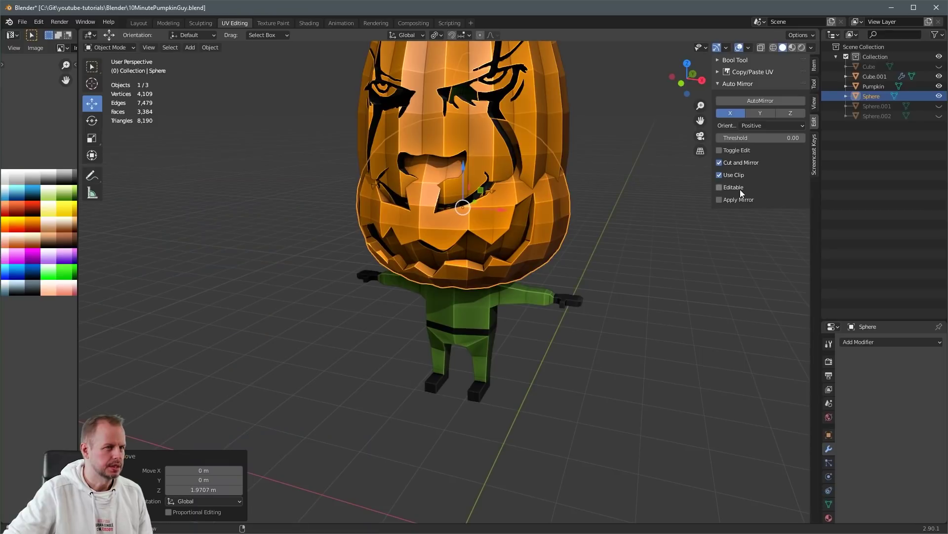
middle_drag(474, 244, 536, 244)
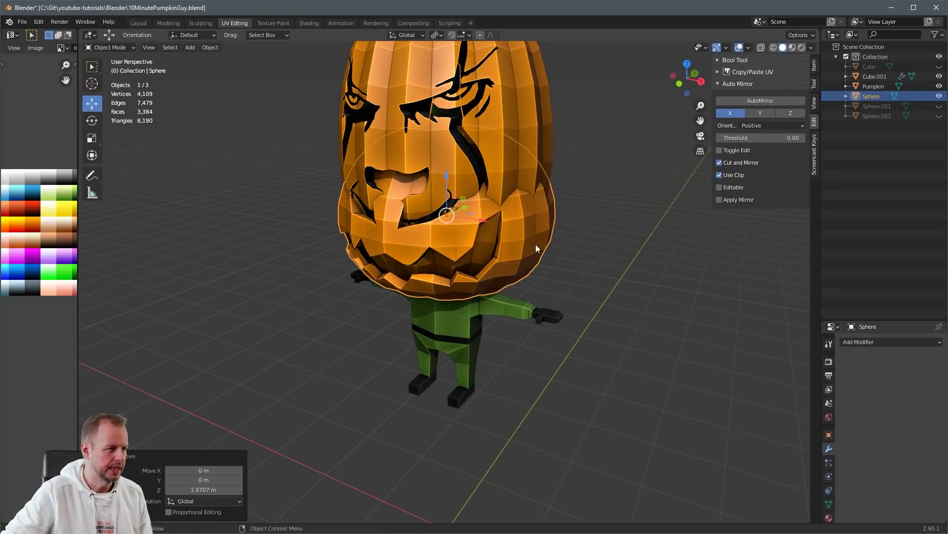
- Append the Jack pumpkin with its glasses and top hat objects to the scene
click(22, 22)
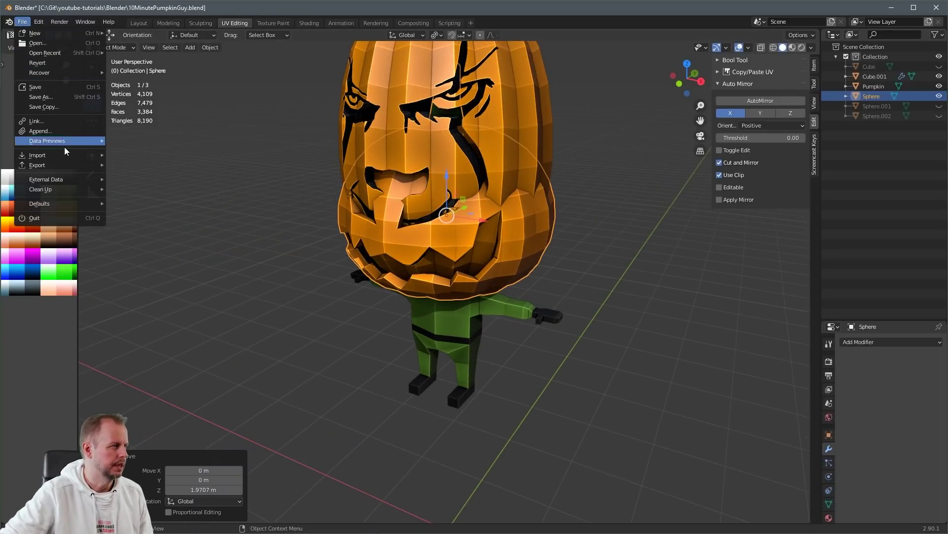
click(49, 131)
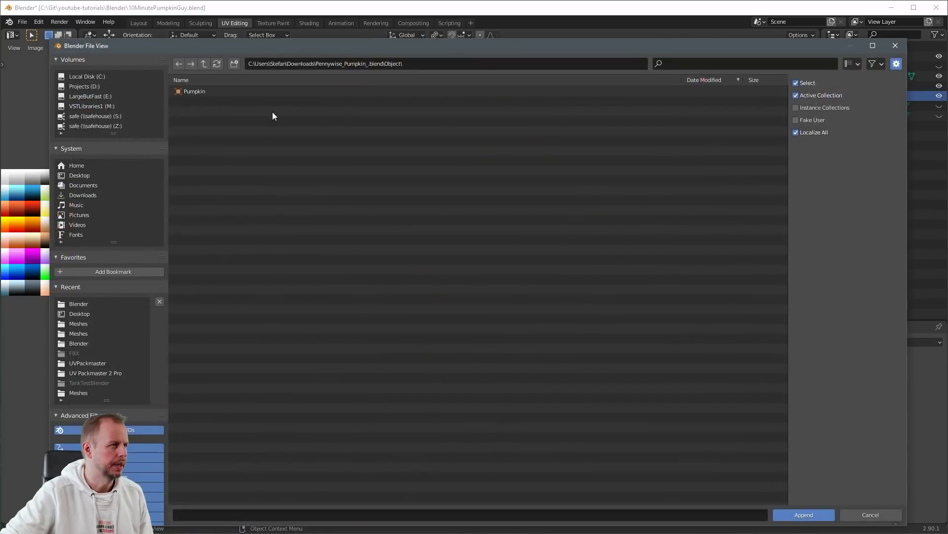
double_click(257, 91)
click(582, 382)
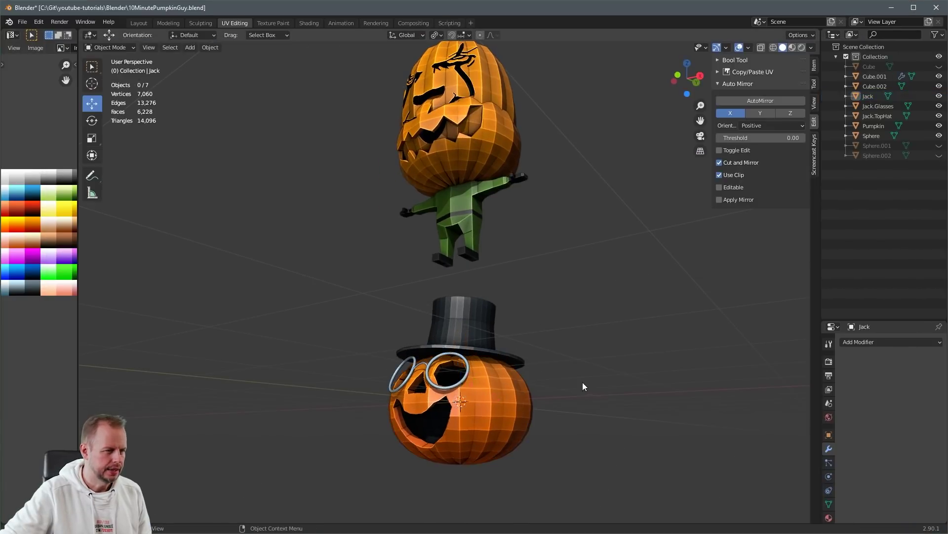
- Join the top hat and the glasses into the Jack pumpkin so they form one object
click(461, 389)
mouse_move(461, 388)
middle_down()
mouse_move(526, 384)
mouse_move(495, 403)
mouse_move(469, 378)
middle_up()
scroll(530, 352, up, 3)
scroll(544, 312, up, 2)
key(alt+a)
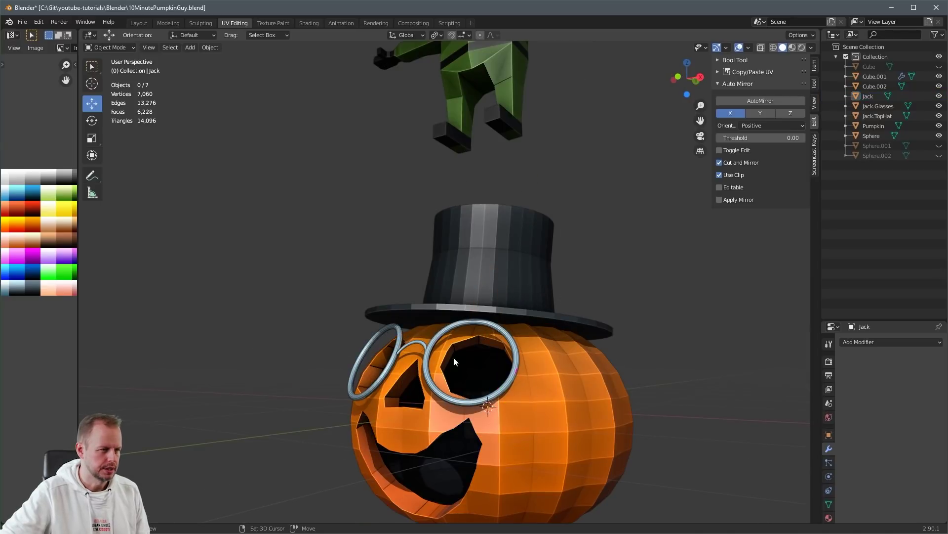
click(496, 280)
shift+click(433, 350)
shift+click(535, 274)
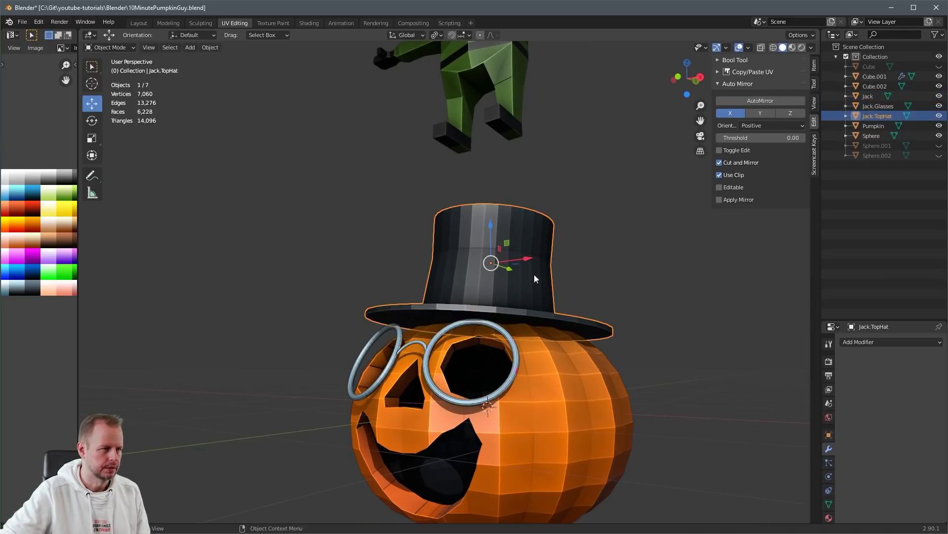
shift+click(571, 407)
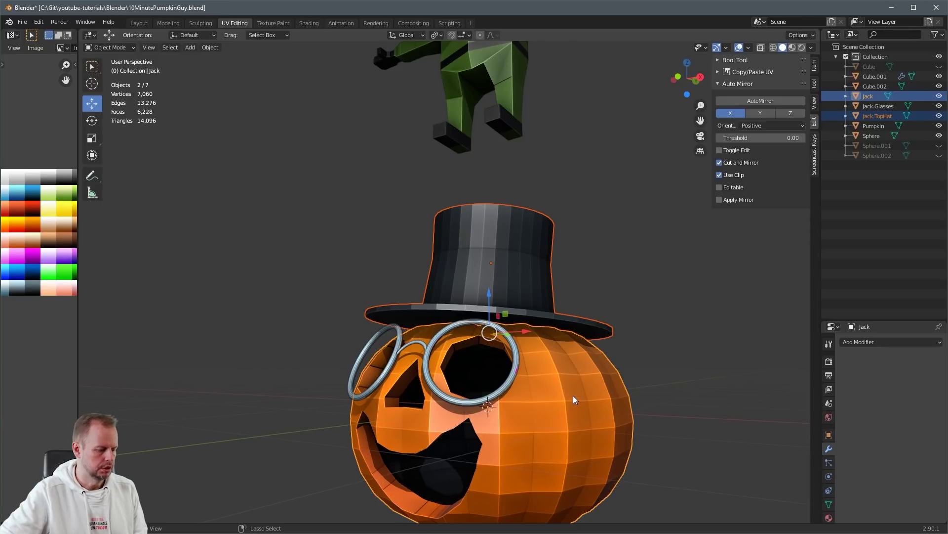
key(ctrl+j)
shift+click(434, 342)
shift+click(571, 401)
key(ctrl+j)
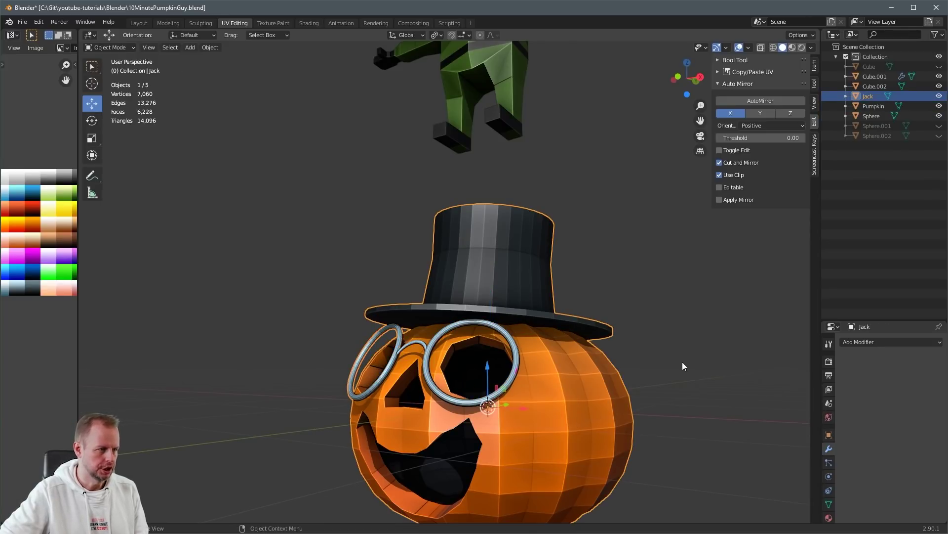
- Raise the Jack pumpkin along Z onto the character's body, finishing with a 2.812 m move
click(683, 362)
click(512, 272)
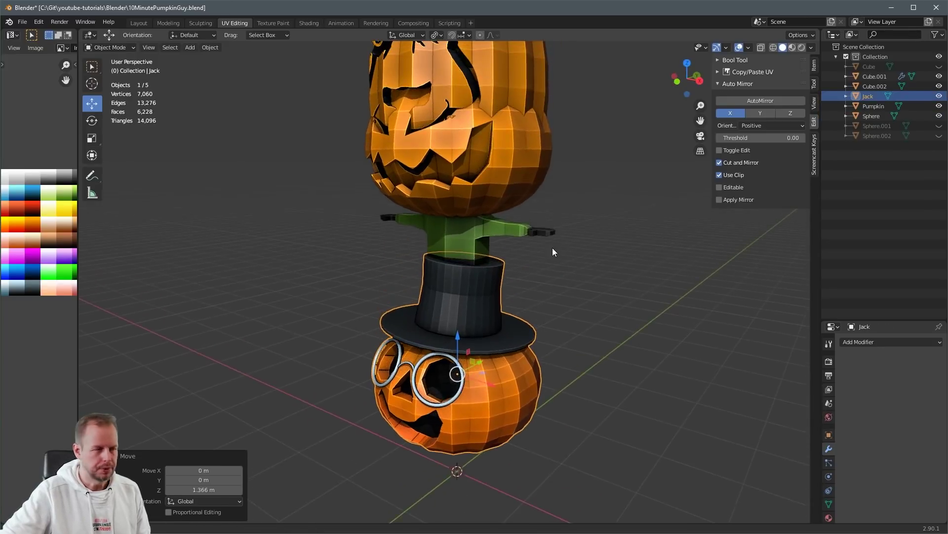
key(g)
key(z)
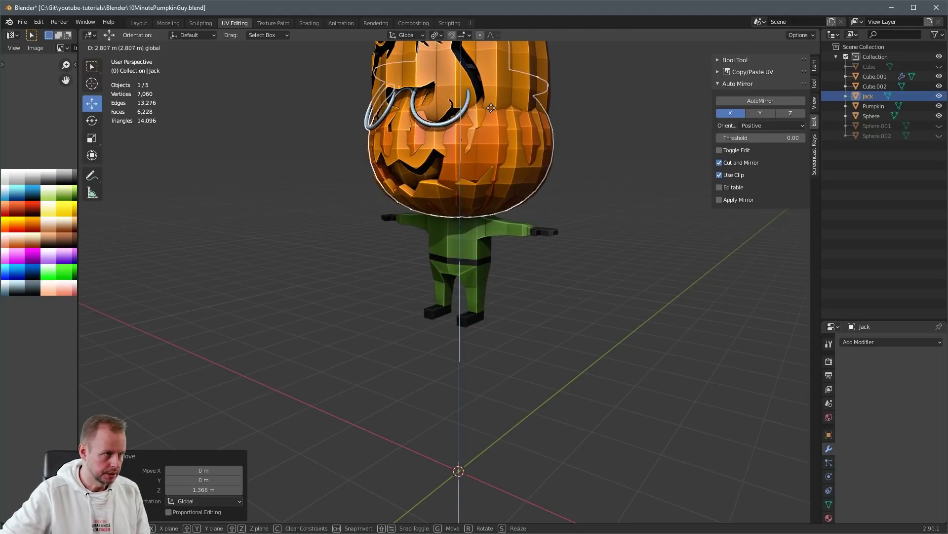
click(491, 107)
- Append another community-made carved Pumpkin object to the scene and select it below the character
scroll(562, 141, down, 3)
shift+middle_drag(555, 152, 556, 237)
scroll(557, 238, up, 1)
middle_drag(514, 275, 529, 251)
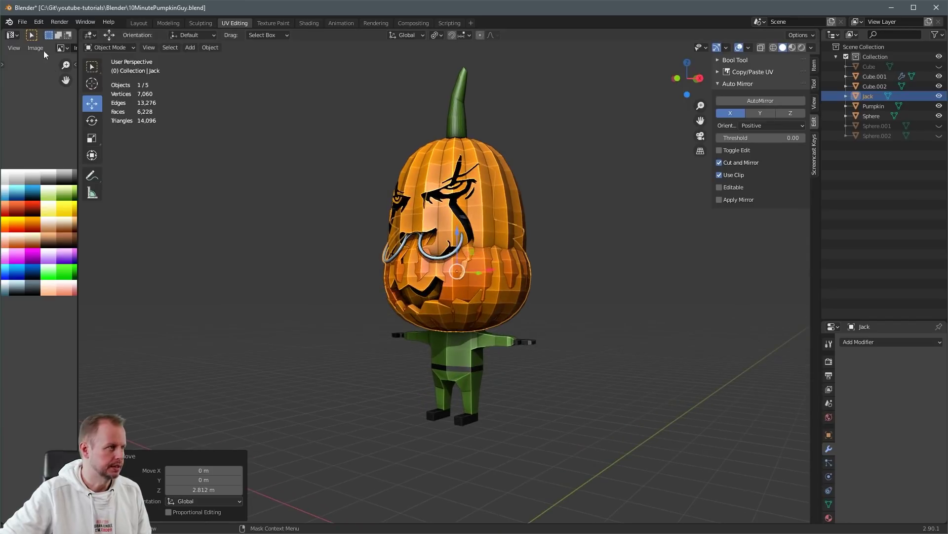
click(21, 23)
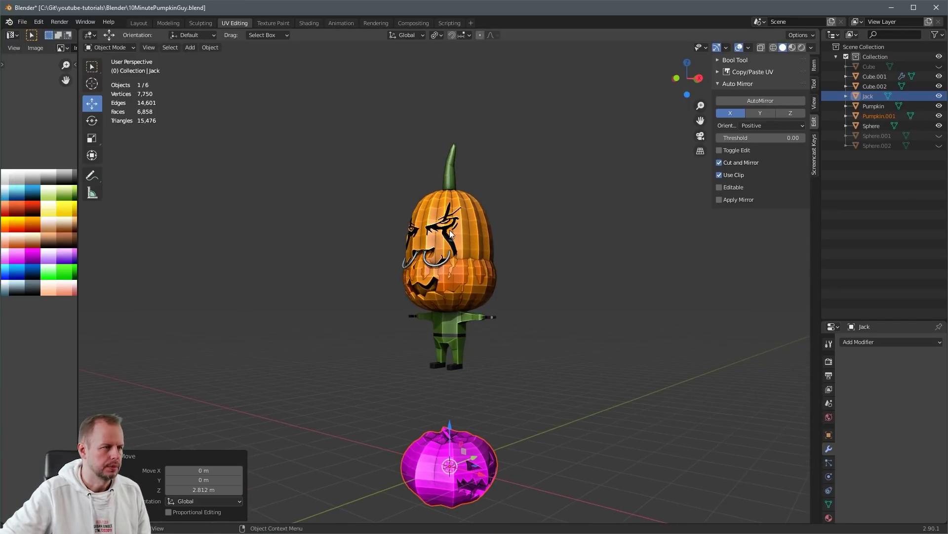
click(447, 498)
click(455, 471)
- Rotate all geometry of the magenta pumpkin by -90 degrees around Z in Edit Mode
key(Tab)
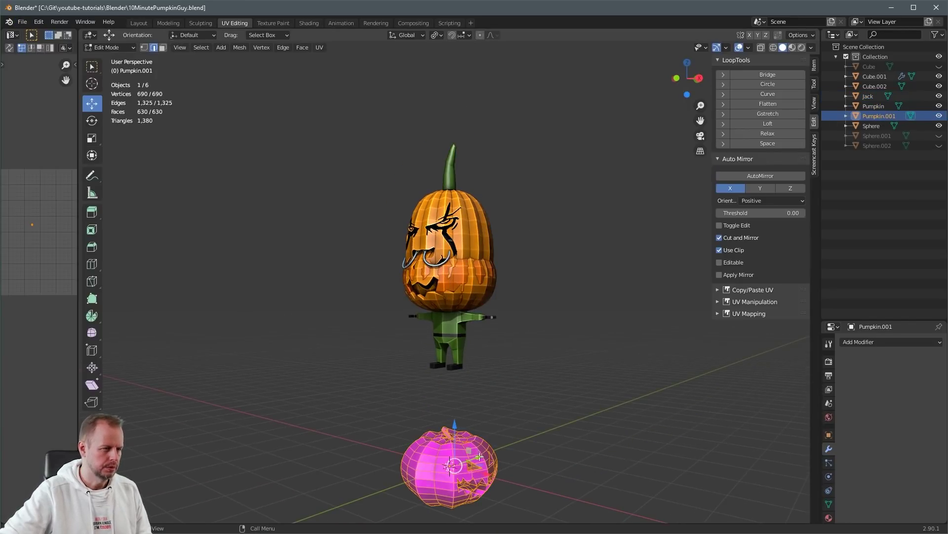
middle_drag(473, 472, 470, 440)
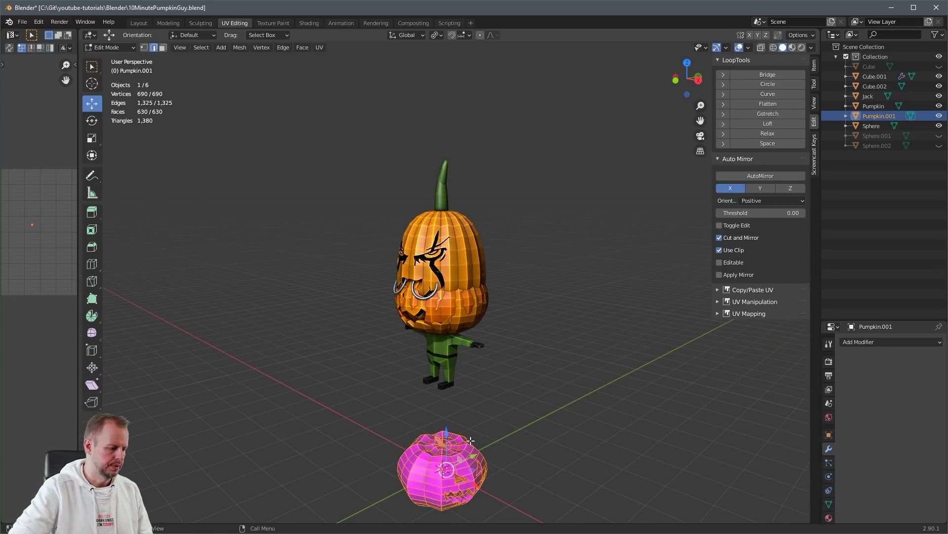
text(rz-90)
key(Return)
key(Tab)
- Try to link materials with the magenta pumpkin as the active object, and undo the link
click(460, 301)
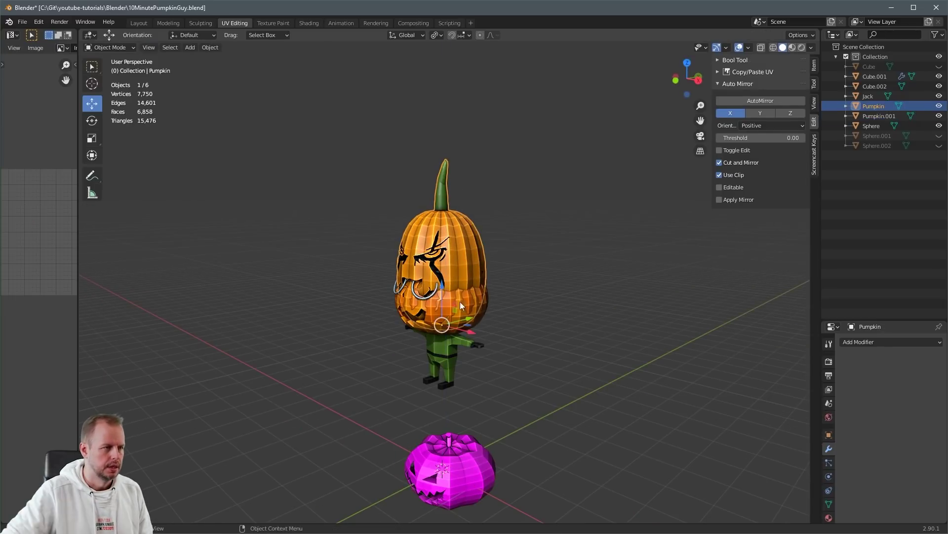
shift+click(474, 469)
key(ctrl+l)
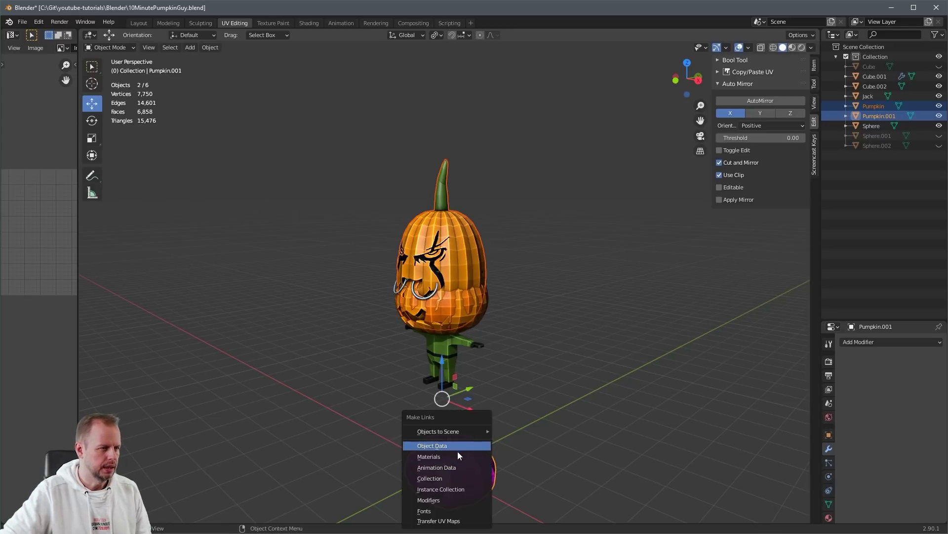
click(458, 456)
key(ctrl+z)
key(ctrl+z)
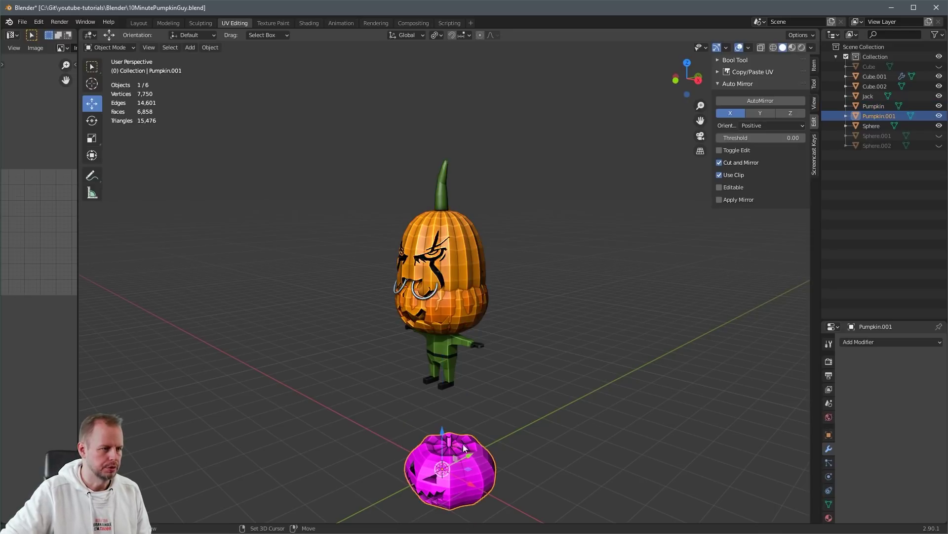
- Link the orange Pumpkin head's material to the magenta pumpkin and select that pumpkin
key(ctrl+l)
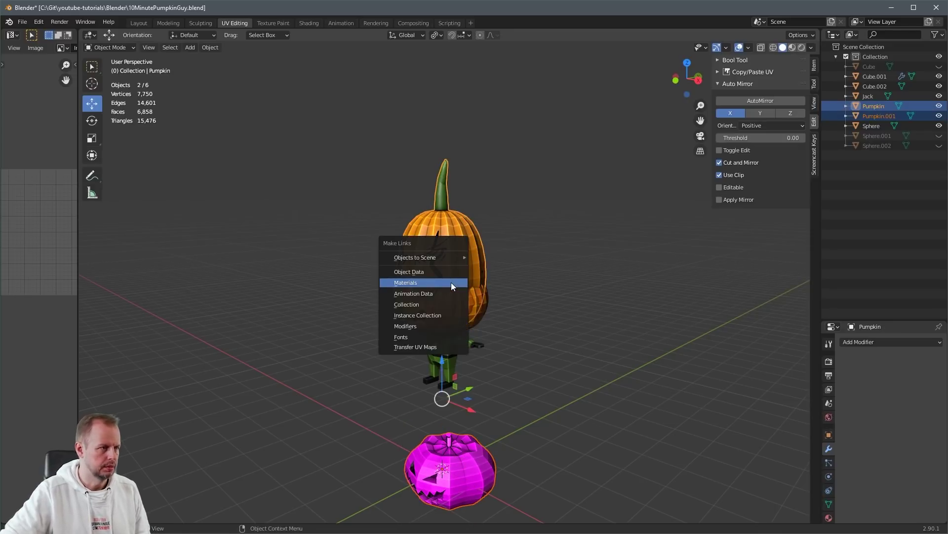
click(451, 282)
click(447, 448)
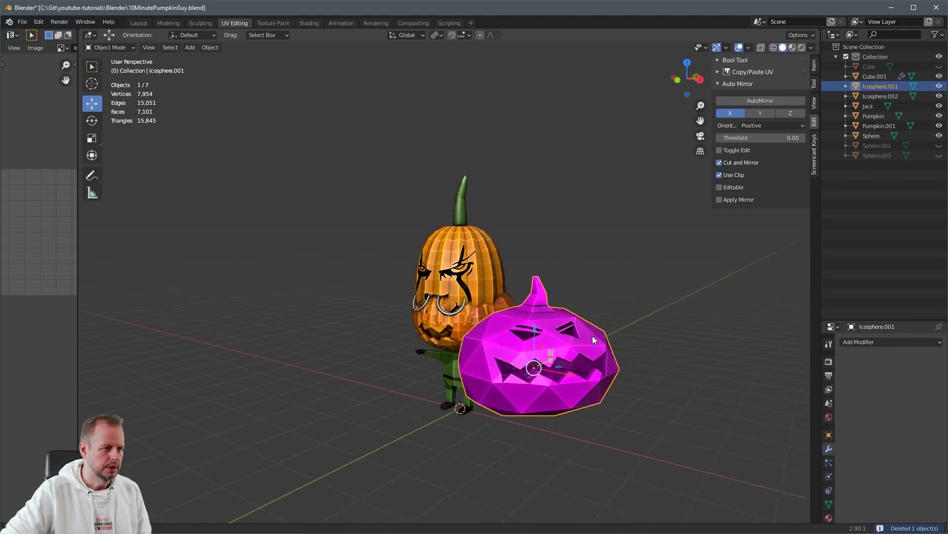
- Delete the Icosphere.002 object hidden inside the newly appended magenta pumpkin
middle_drag(592, 336, 576, 321)
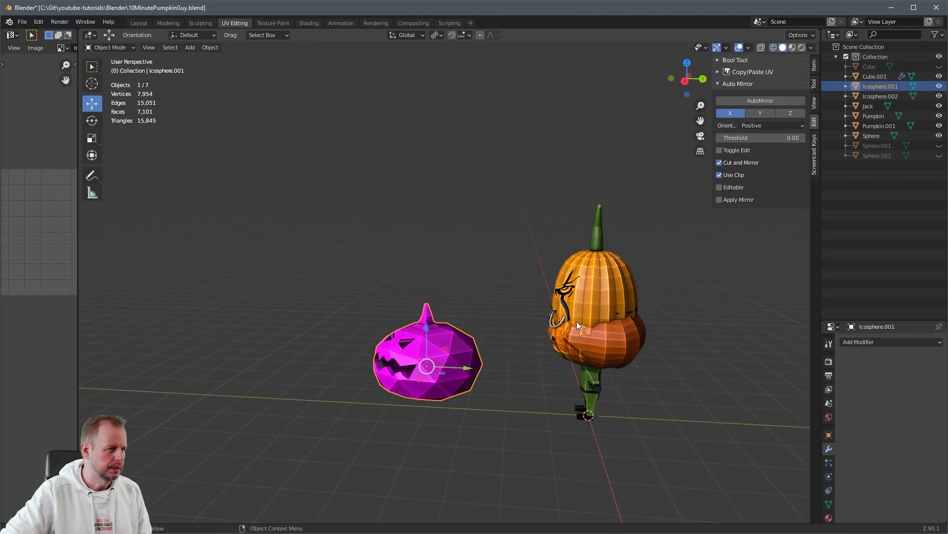
drag(420, 379, 394, 340)
middle_drag(395, 342, 534, 331)
click(627, 363)
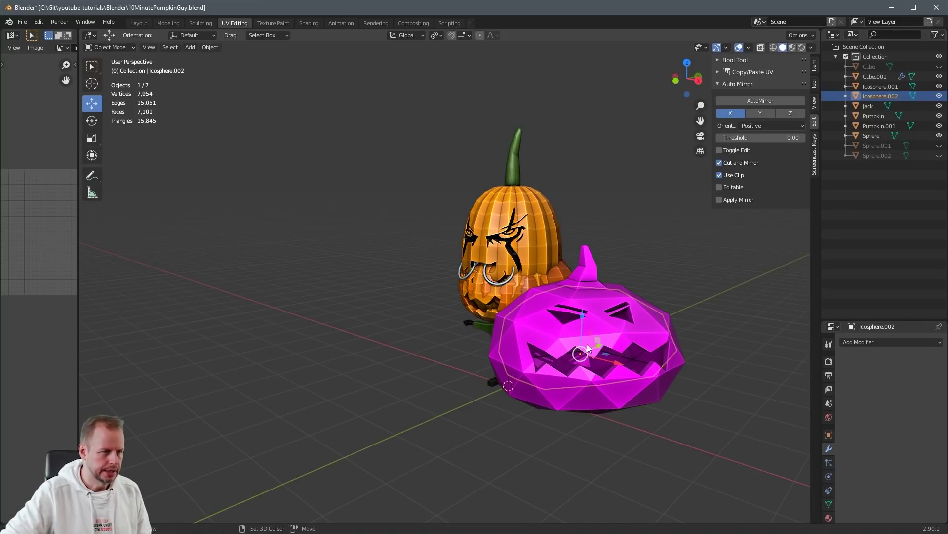
key(Delete)
- Link the orange Pumpkin head's material to the Icosphere.001 pumpkin
click(576, 407)
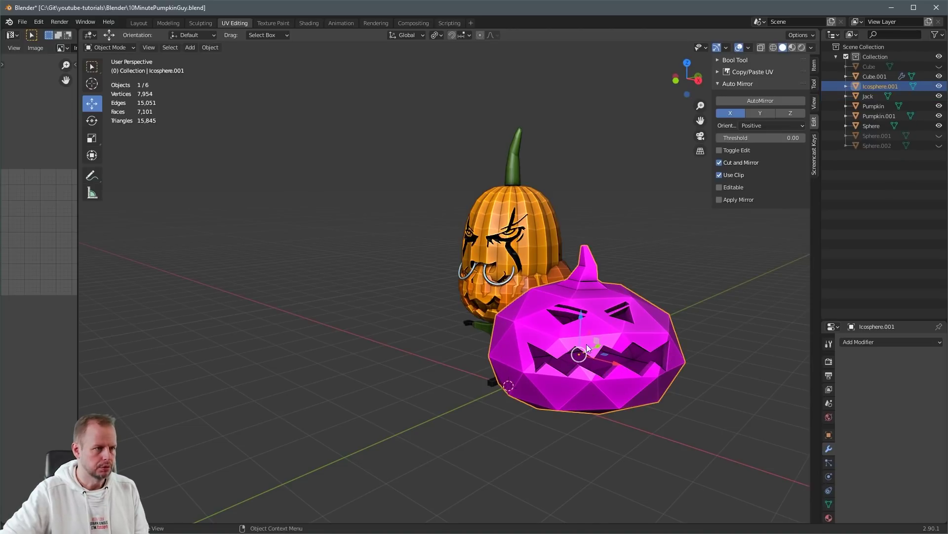
shift+click(526, 236)
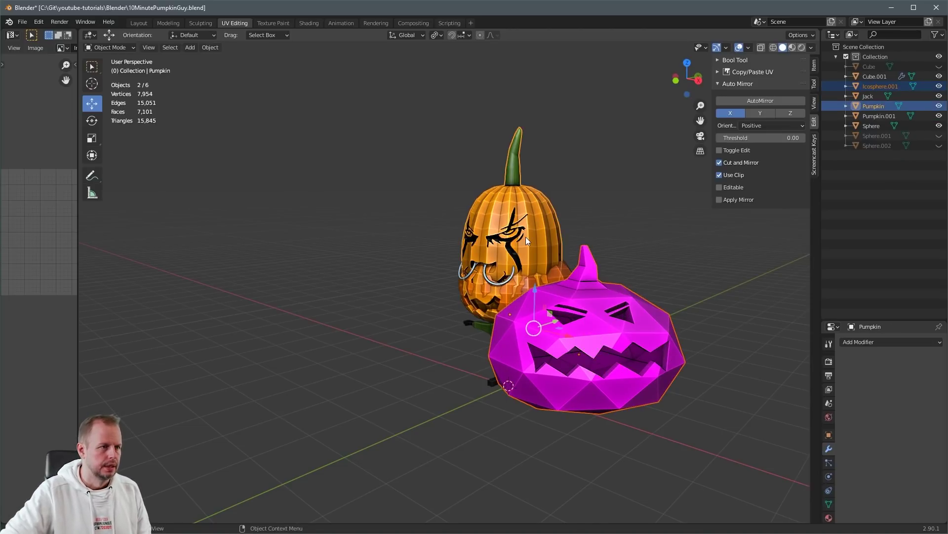
key(ctrl+l)
click(525, 236)
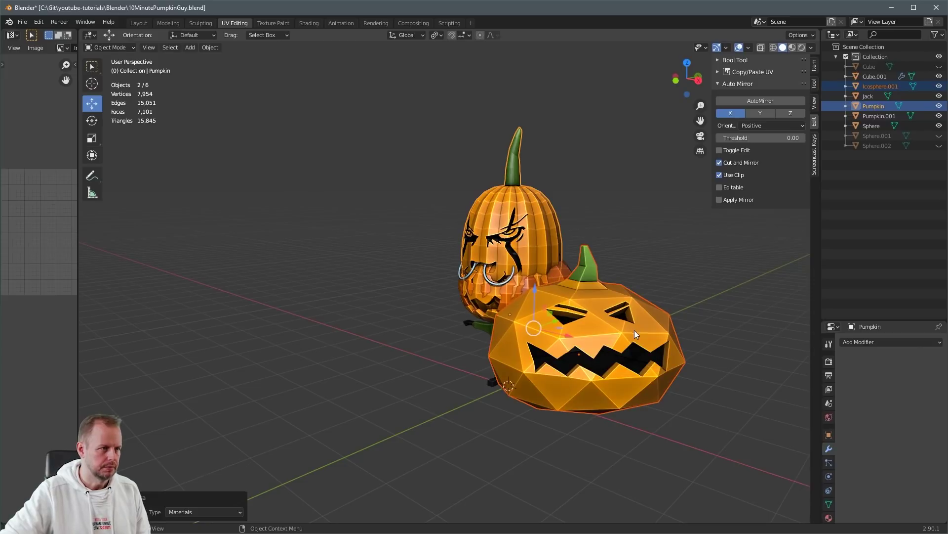
- Clear the location and rotation of the Icosphere.001 pumpkin
click(609, 330)
key(alt+g)
key(alt+r)
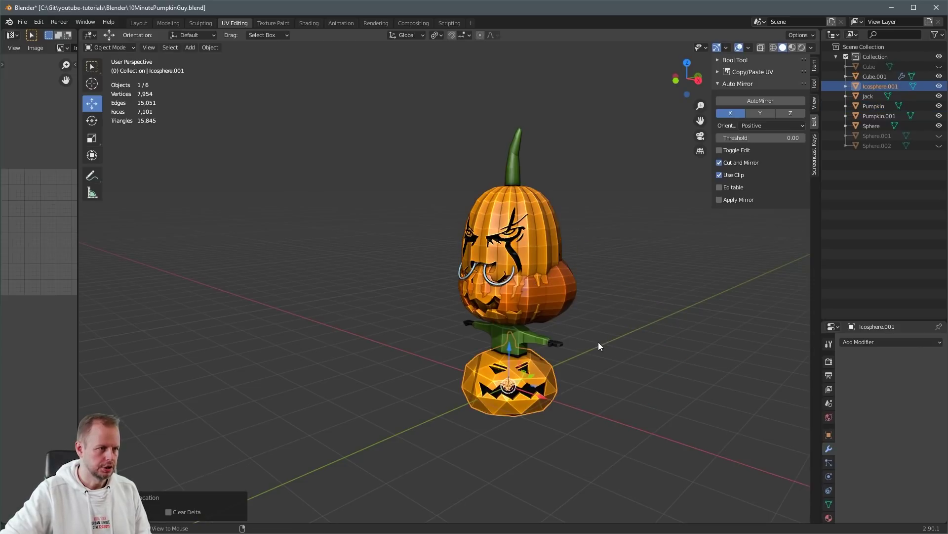
- Rotate all geometry of the Icosphere.001 pumpkin around Z in Edit Mode so its face points forward
middle_drag(568, 338, 546, 330)
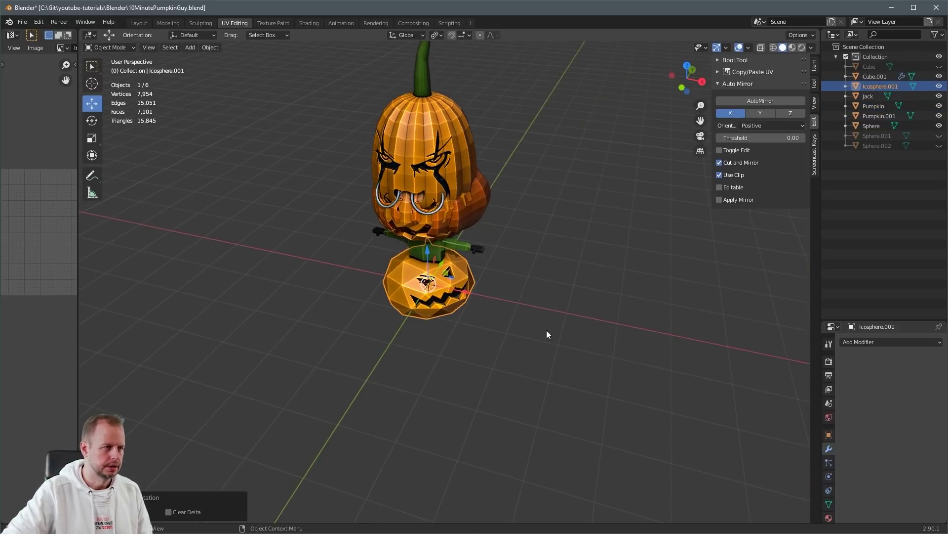
key(Tab)
key(a)
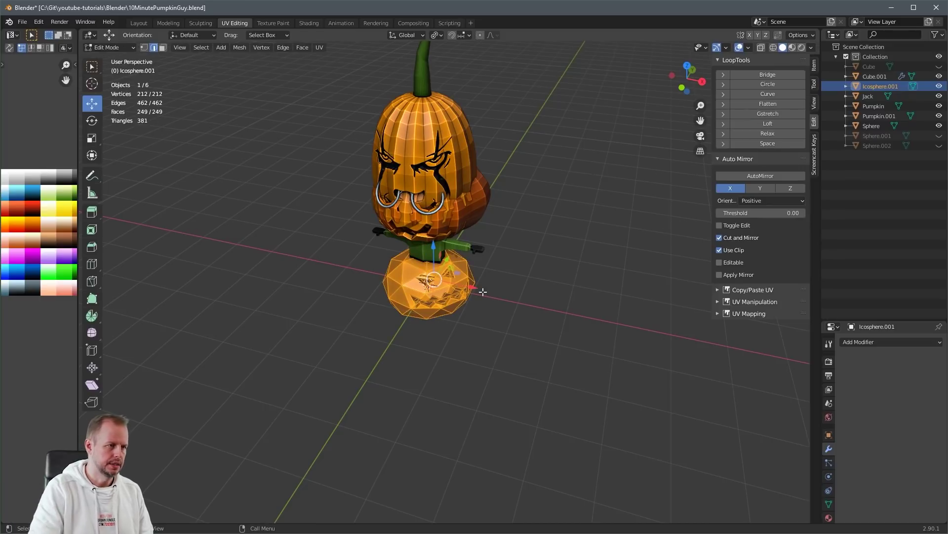
key(r)
key(z)
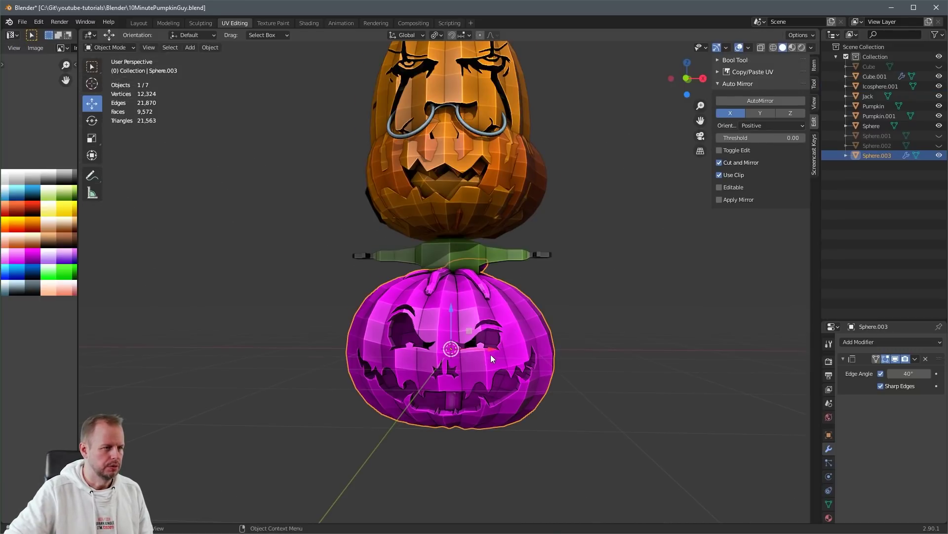
- Link the orange Pumpkin head's material to the appended Sphere.003 pumpkin and select that pumpkin
middle_drag(490, 354, 511, 274)
click(537, 193)
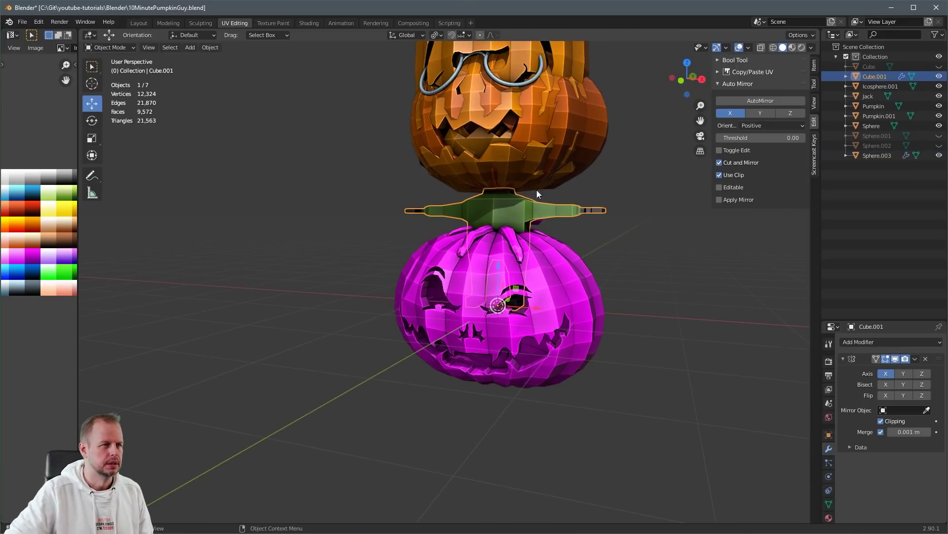
middle_drag(536, 193, 506, 344)
click(506, 345)
shift+click(502, 112)
key(ctrl+l)
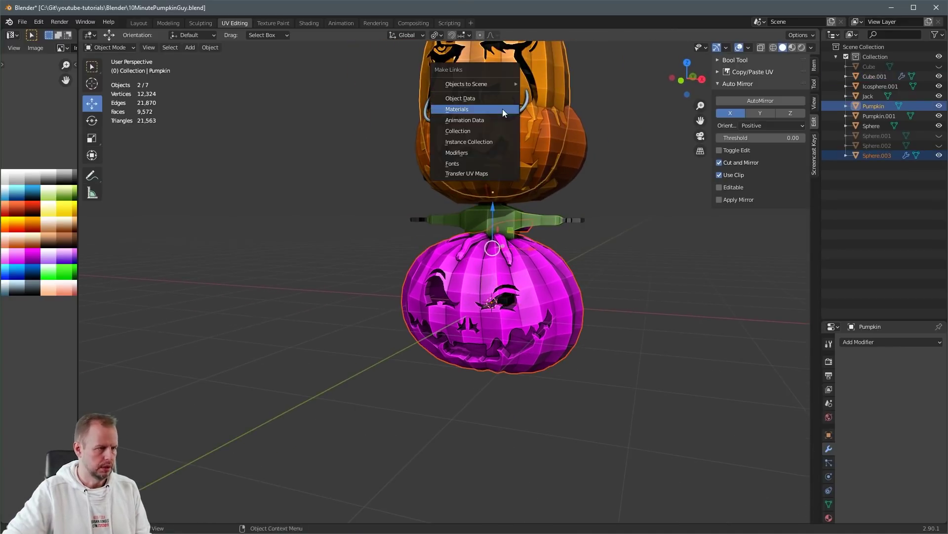
click(503, 109)
click(496, 300)
middle_drag(496, 301, 497, 290)
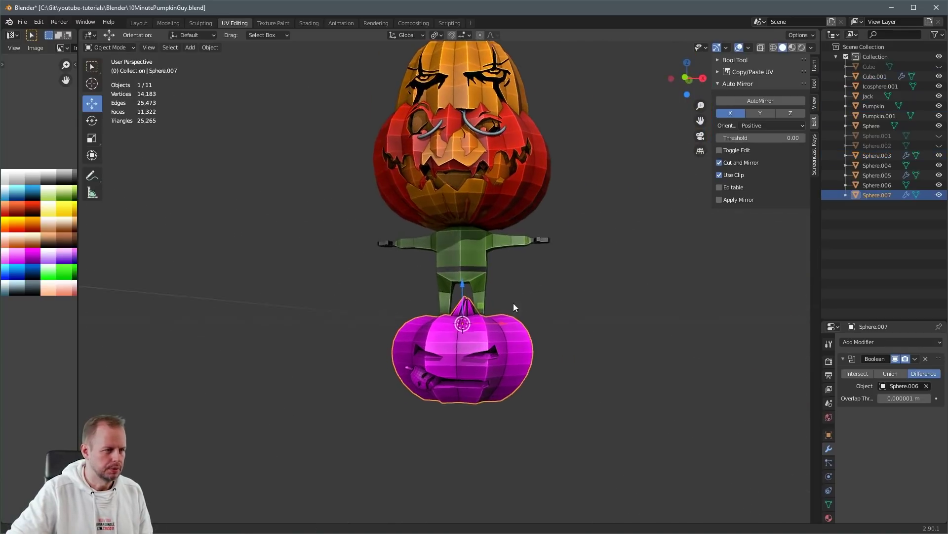
- Try to join the Boolean cutter Sphere.006 with the Sphere.007 pumpkin, and undo the join
scroll(529, 222, up, 5)
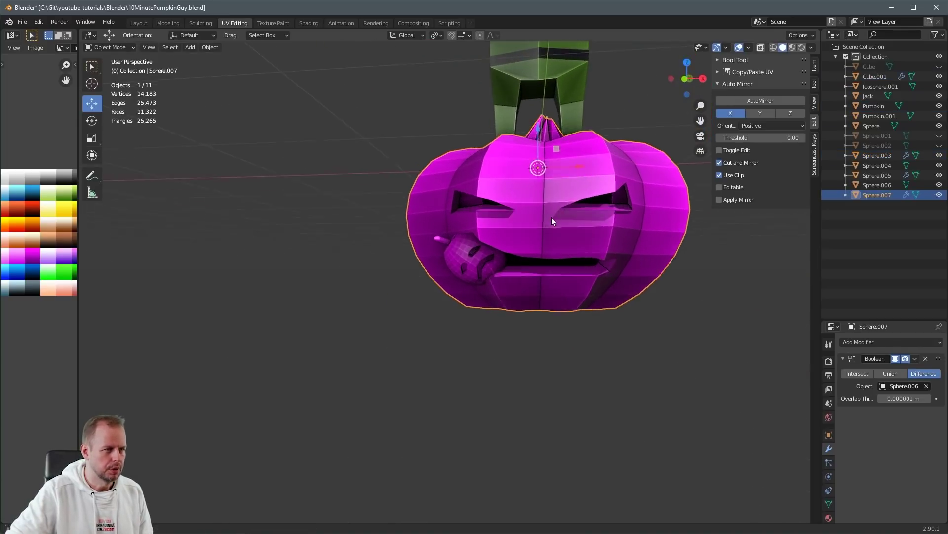
middle_drag(551, 218, 529, 235)
shift+click(620, 195)
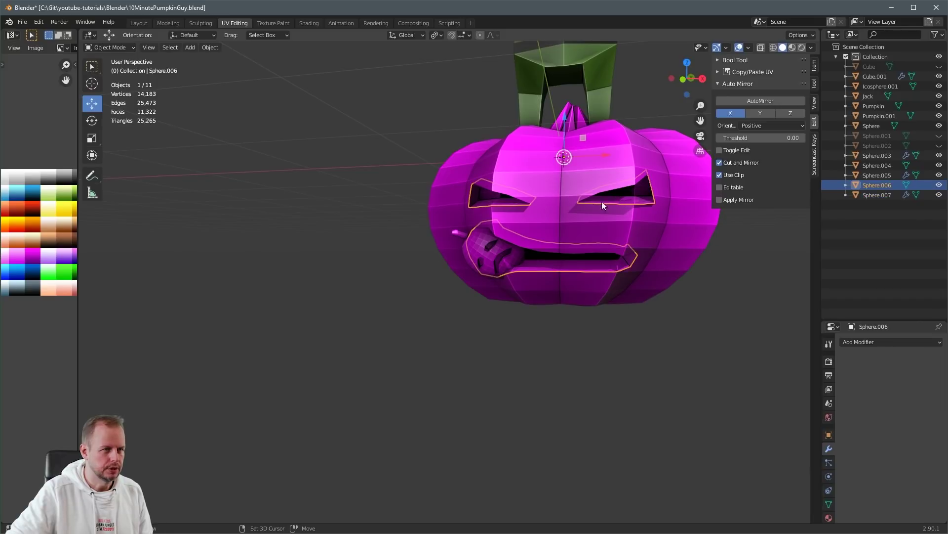
shift+click(566, 165)
key(ctrl+j)
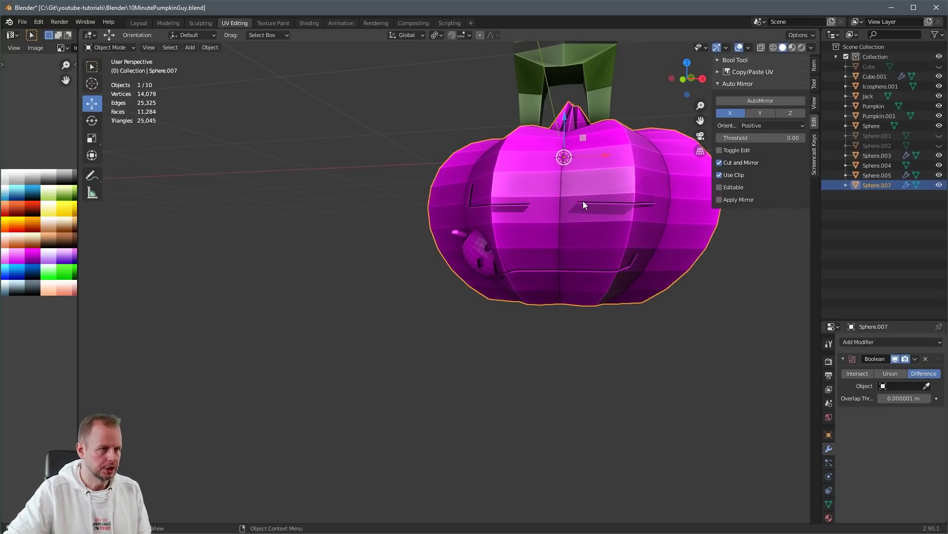
key(ctrl+z)
- Examine the eye and mouth geometry of the Boolean cutter Sphere.006 in Edit Mode
click(622, 198)
shift+click(580, 170)
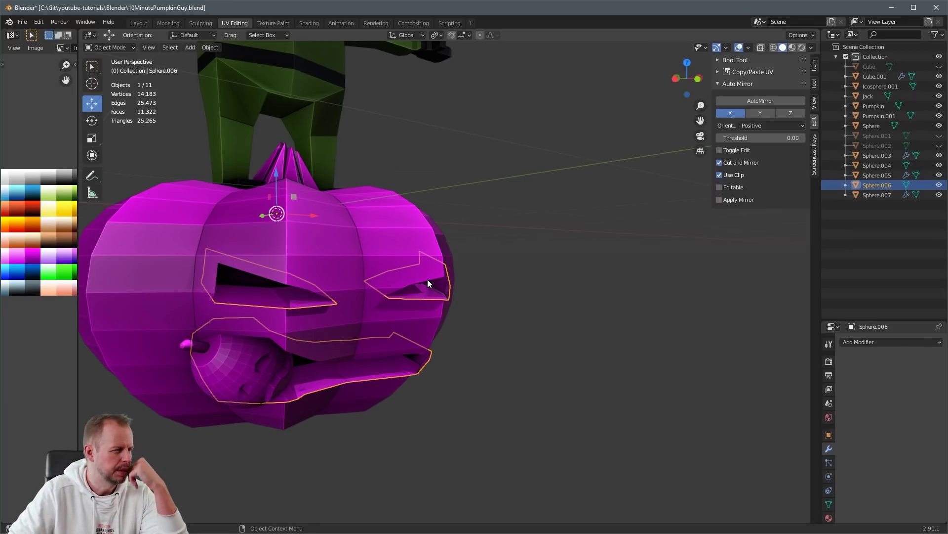
middle_drag(439, 258, 376, 412)
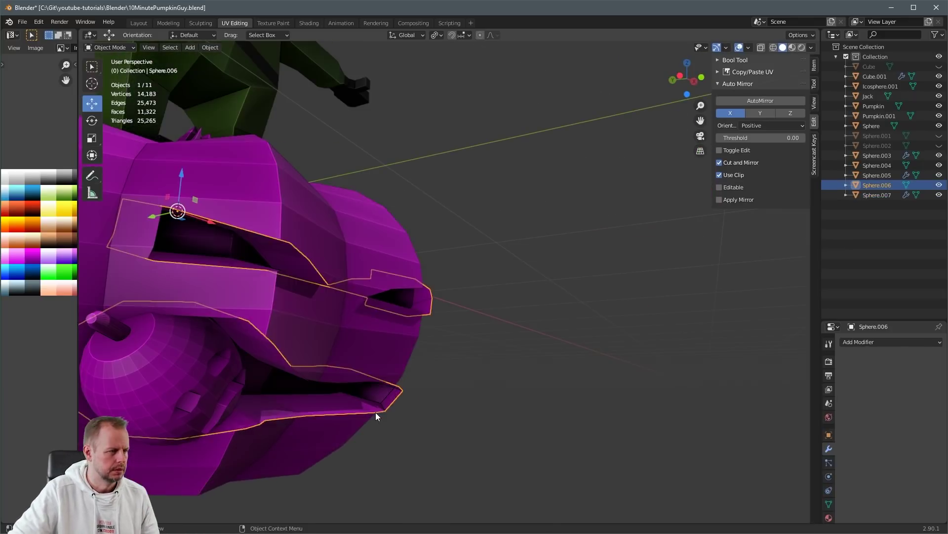
key(ctrl+z)
key(ctrl+shift+z)
key(Tab)
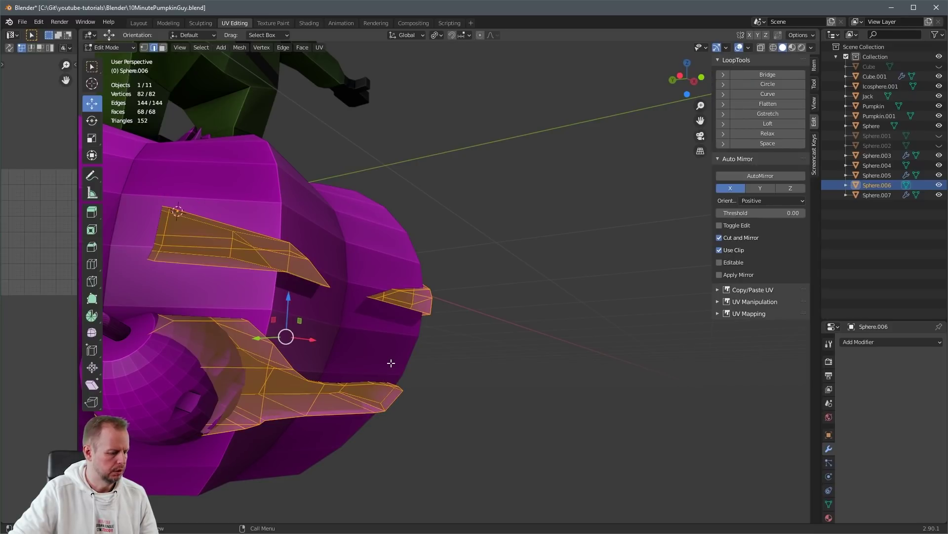
key(alt+a)
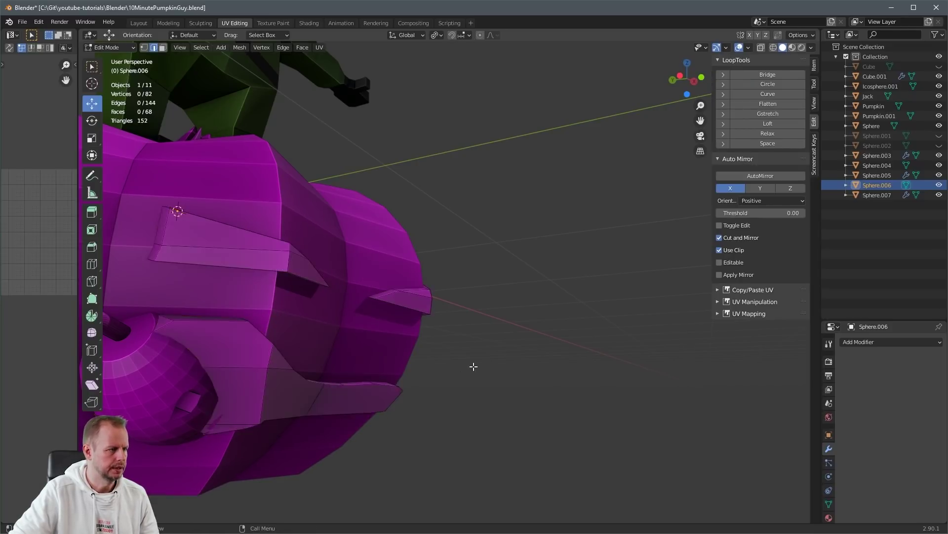
middle_drag(472, 366, 413, 318)
scroll(421, 312, up, 4)
click(454, 271)
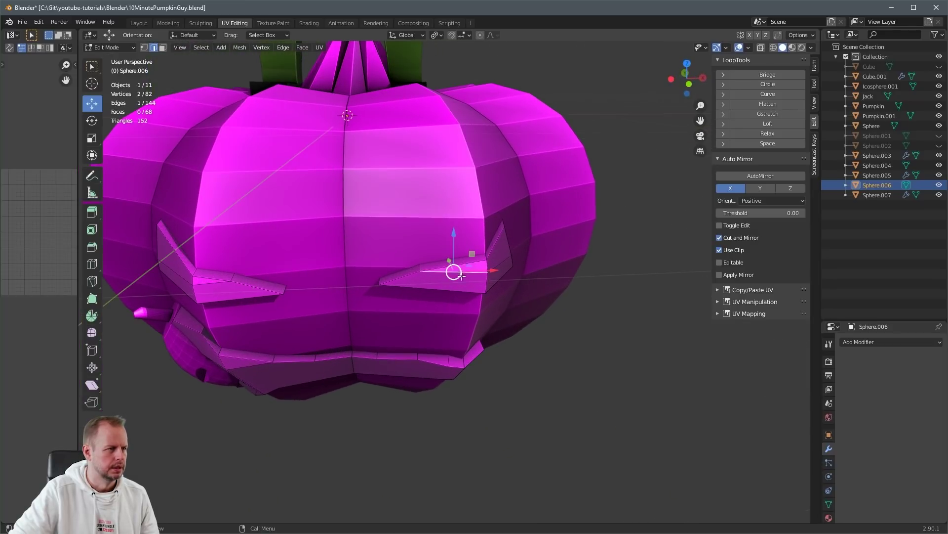
key(Tab)
- Subtract the cutter Sphere.006 from the Sphere.007 pumpkin with a Bool Tool Difference brush
click(456, 277)
click(456, 278)
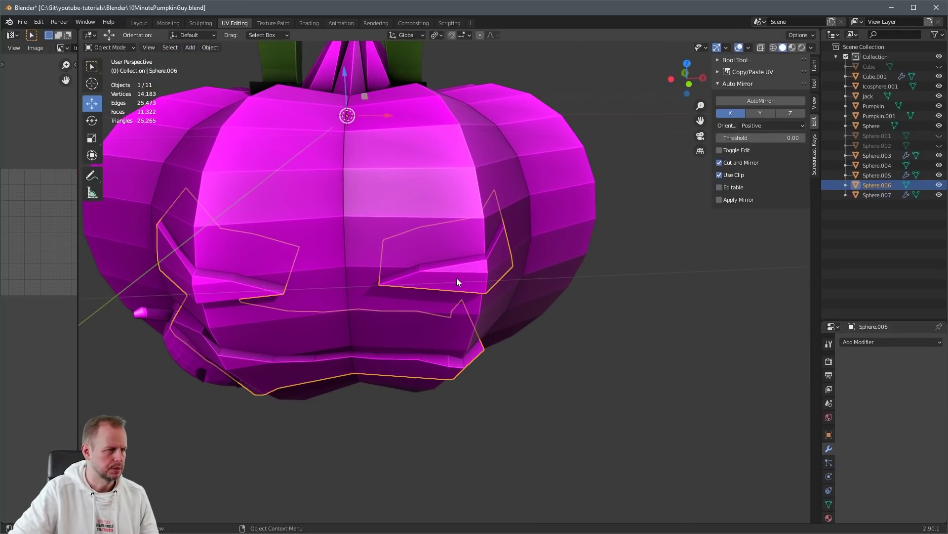
shift+click(379, 204)
key(ctrl+KP_Subtract)
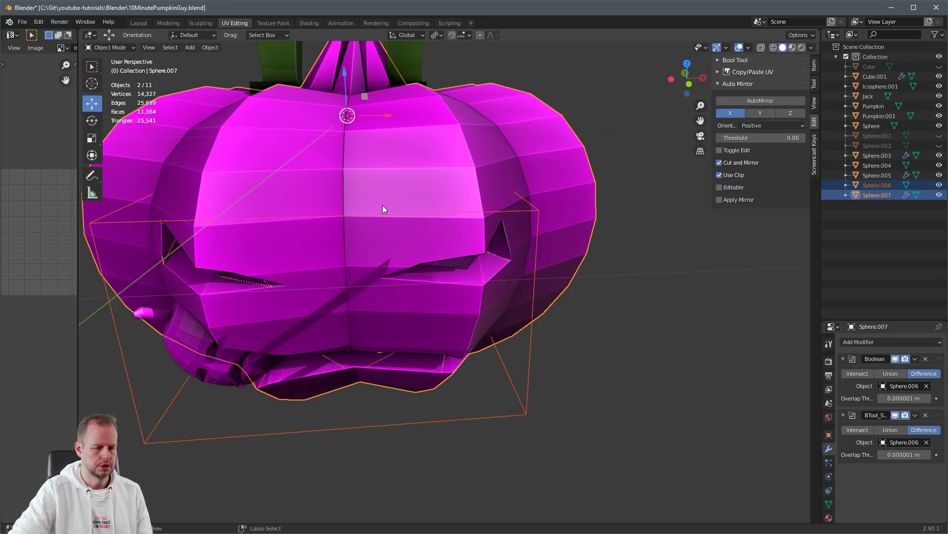
scroll(383, 206, down, 3)
click(500, 390)
- Try to join the small Sphere.005 pumpkin with the Sphere.007 pumpkin, and undo the join
middle_drag(499, 390, 448, 304)
click(283, 348)
shift+click(360, 303)
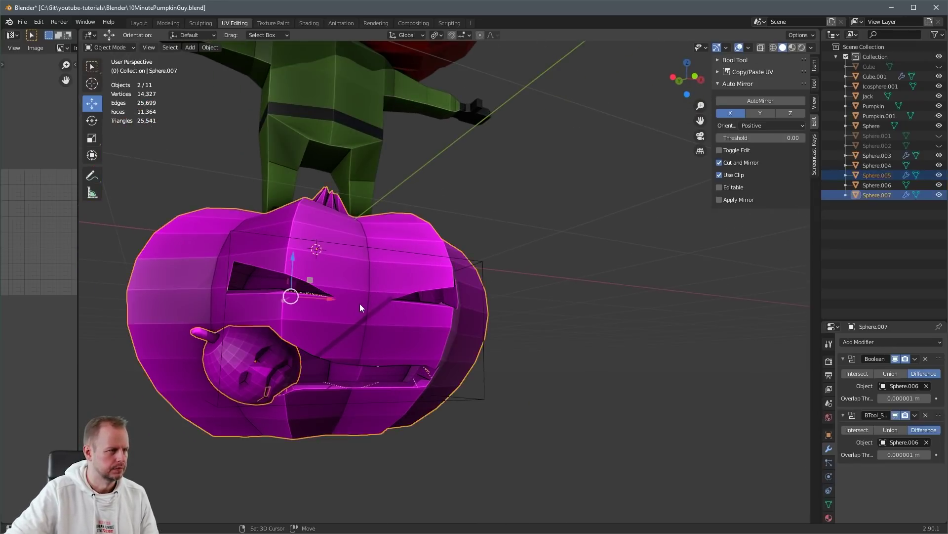
key(ctrl+KP_Subtract)
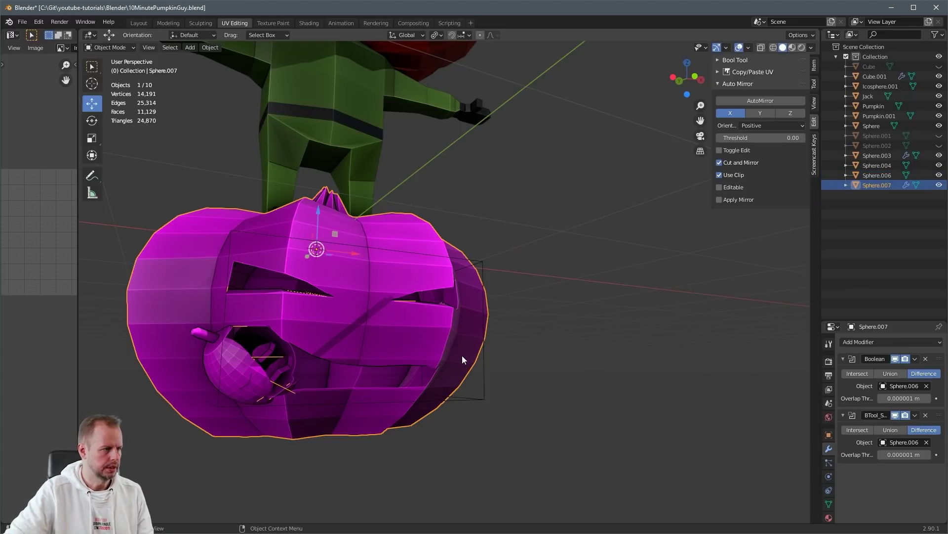
key(ctrl+z)
- Apply the Boolean modifiers of the small Sphere.005 pumpkin and the large Sphere.007 pumpkin
click(238, 362)
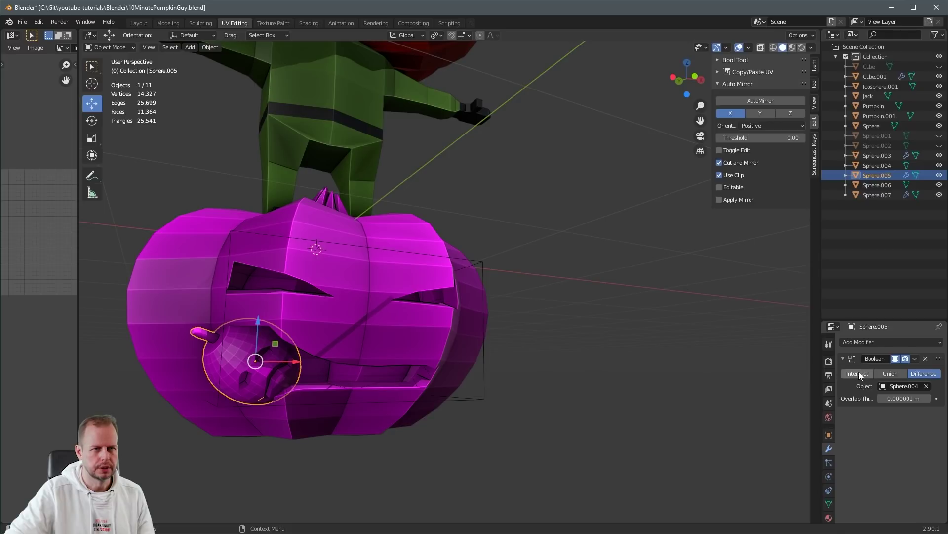
key(ctrl+a)
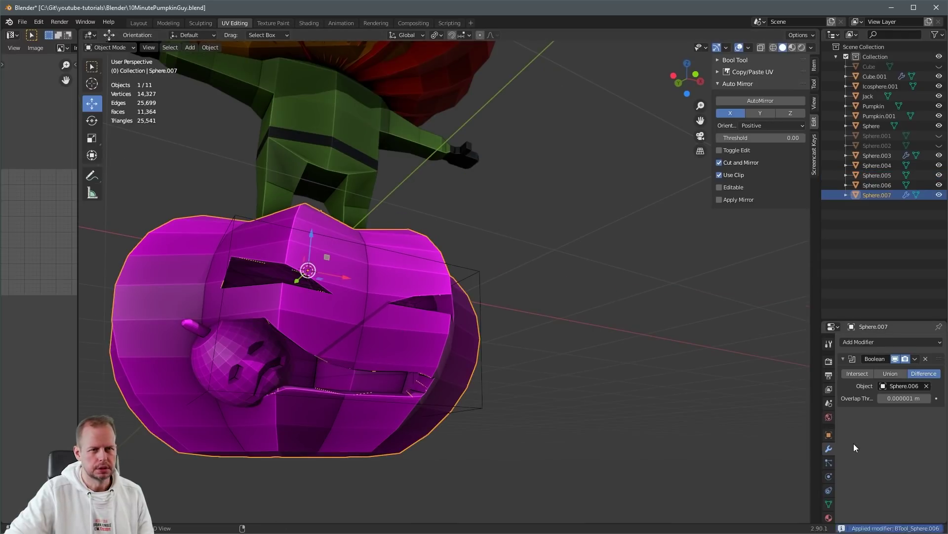
key(ctrl+a)
- Join the small Sphere.005 pumpkin into the large Sphere.007 pumpkin
middle_drag(329, 334, 310, 341)
click(261, 362)
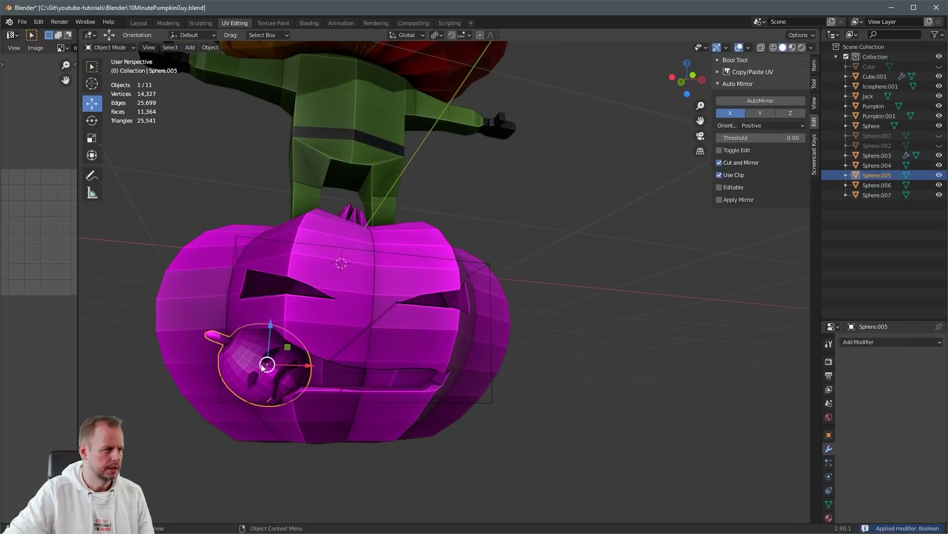
shift+click(366, 322)
key(ctrl+j)
- Inspect the joined Sphere.007 mesh in Edit Mode and delete the leftover cutter object Sphere.006
middle_drag(431, 337, 367, 350)
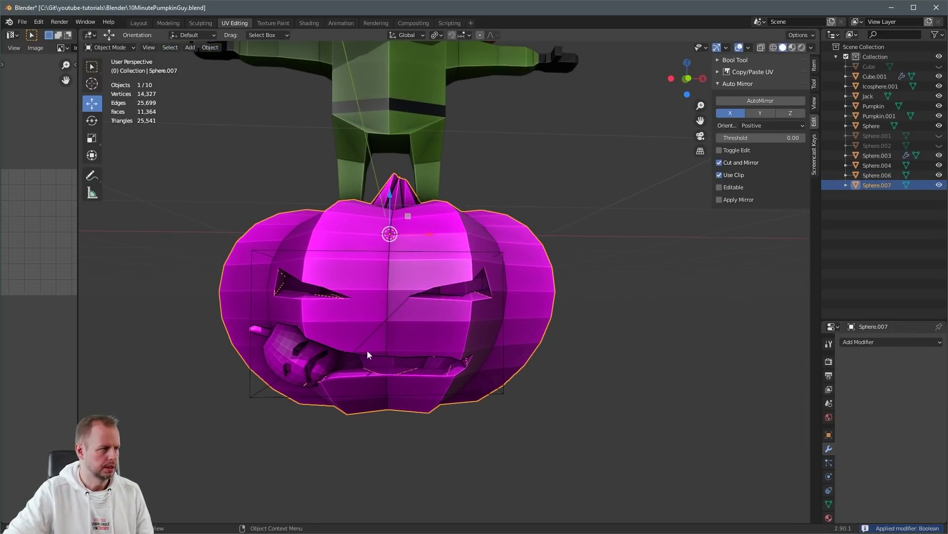
key(Tab)
scroll(387, 328, down, 4)
middle_drag(486, 277, 469, 358)
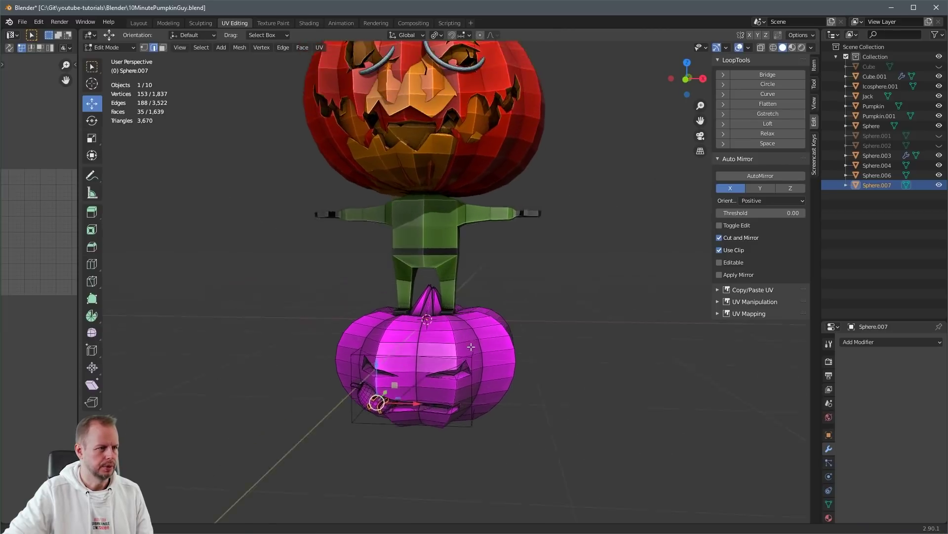
scroll(469, 359, up, 2)
key(Tab)
click(475, 509)
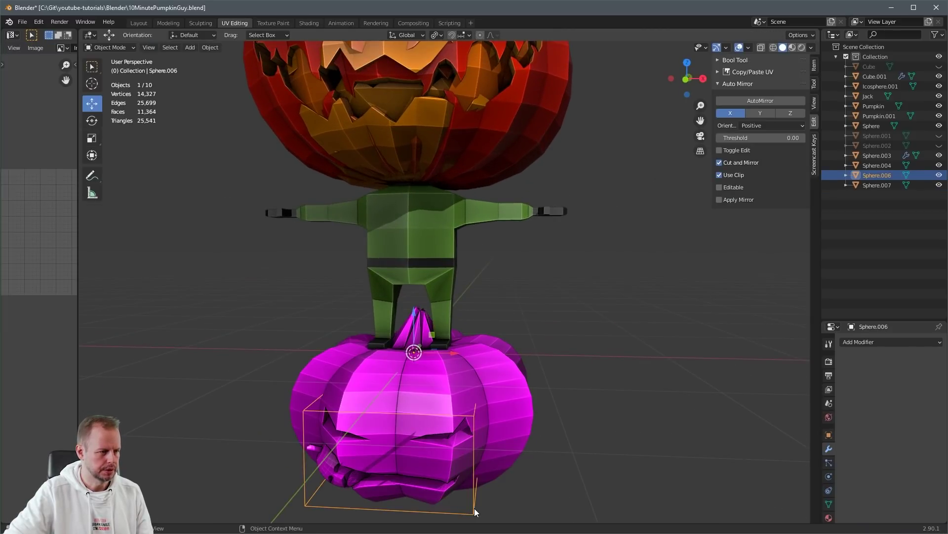
key(Delete)
- Link the red Sphere.003 head's material to the Sphere.007 pumpkin
middle_drag(474, 506, 438, 372)
click(438, 373)
shift+click(460, 126)
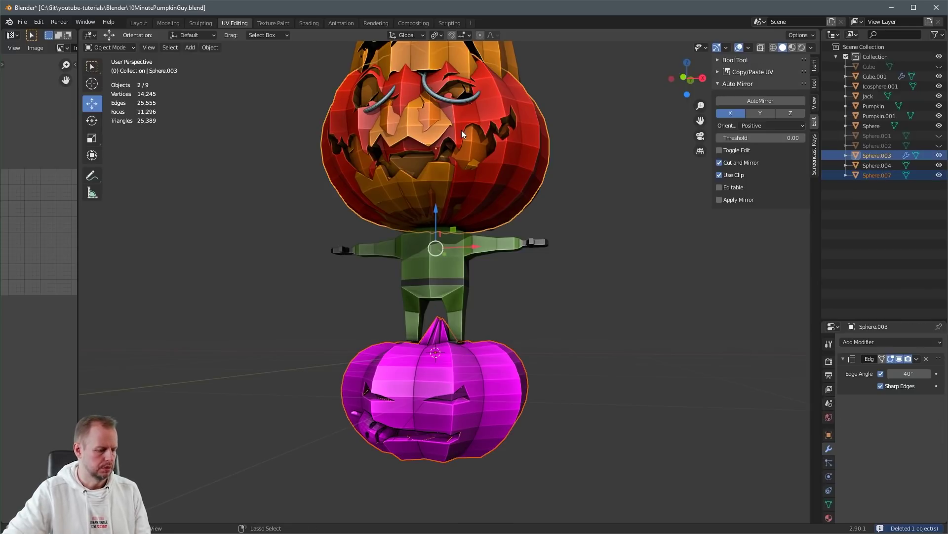
key(ctrl+l)
click(454, 127)
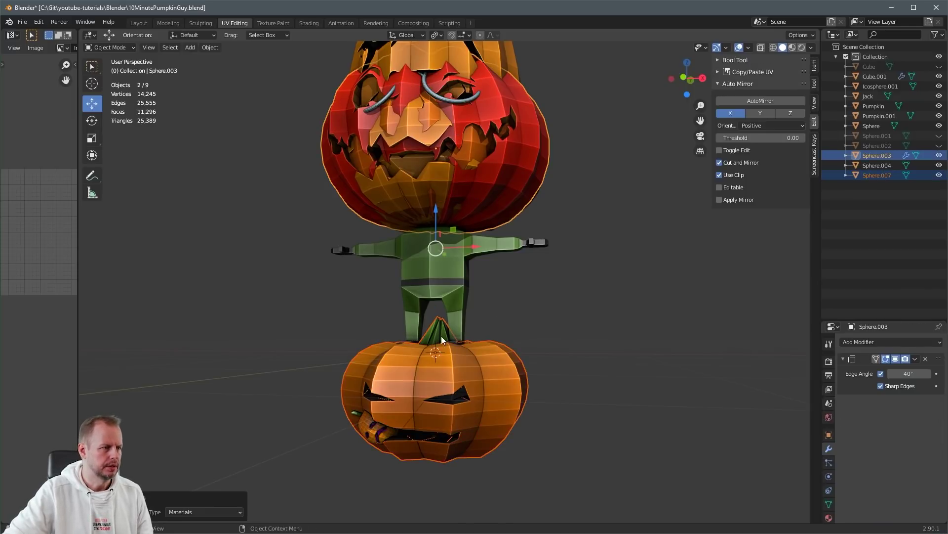
middle_drag(441, 336, 536, 349)
key(Tab)
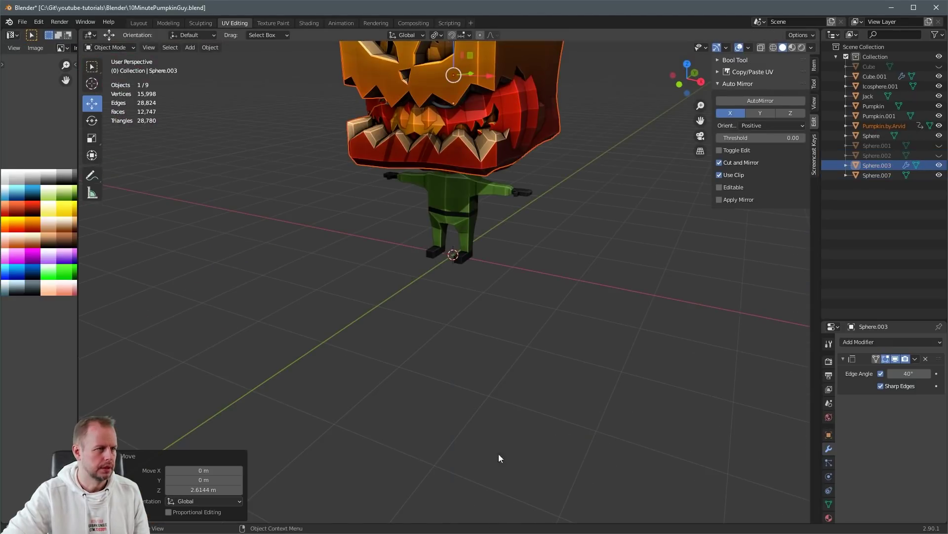
- Rotate all geometry of the appended Sphere.004 pumpkin by -90 degrees in Edit Mode so its face points forward
scroll(499, 458, down, 4)
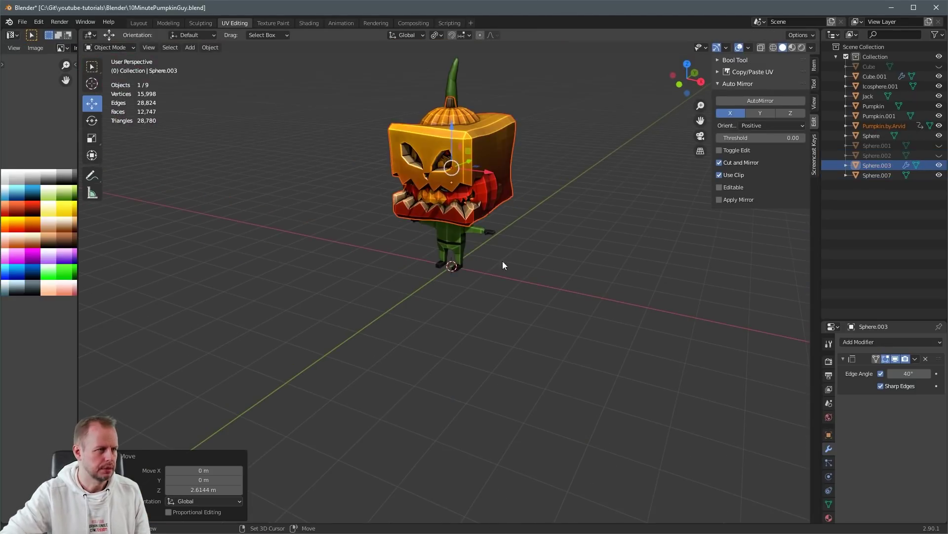
shift+middle_drag(502, 264, 517, 346)
scroll(516, 345, up, 4)
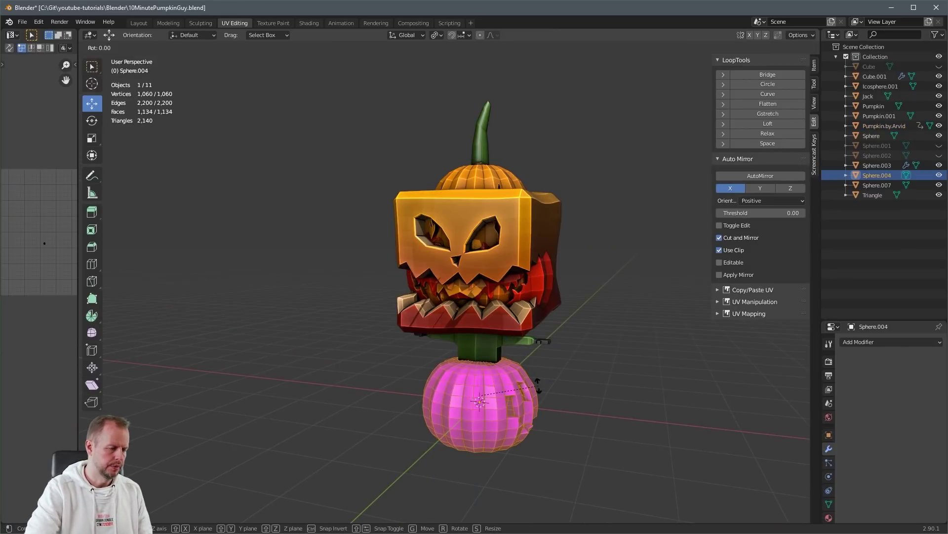
text(-90)
key(Return)
key(Tab)
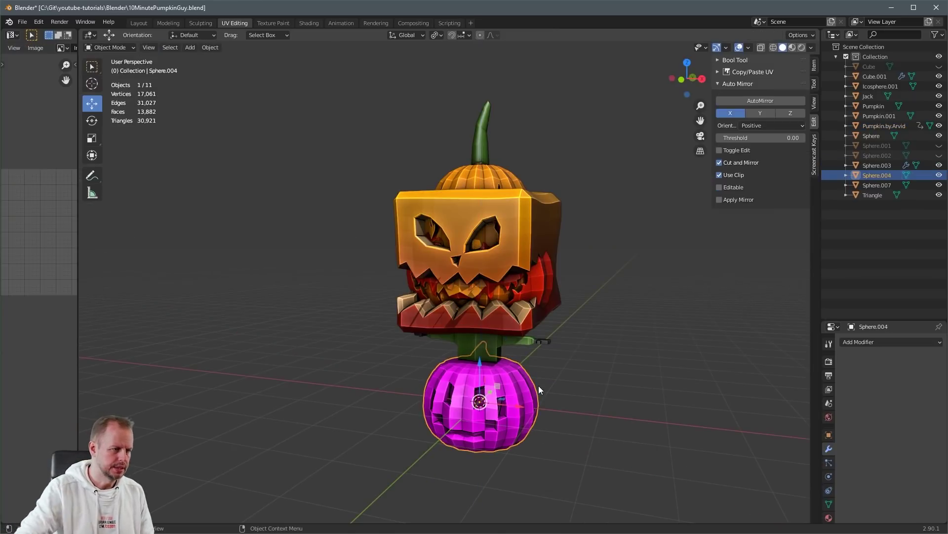
- Link the cube-shaped pumpkin head's material to the Sphere.004 pumpkin
shift+click(502, 260)
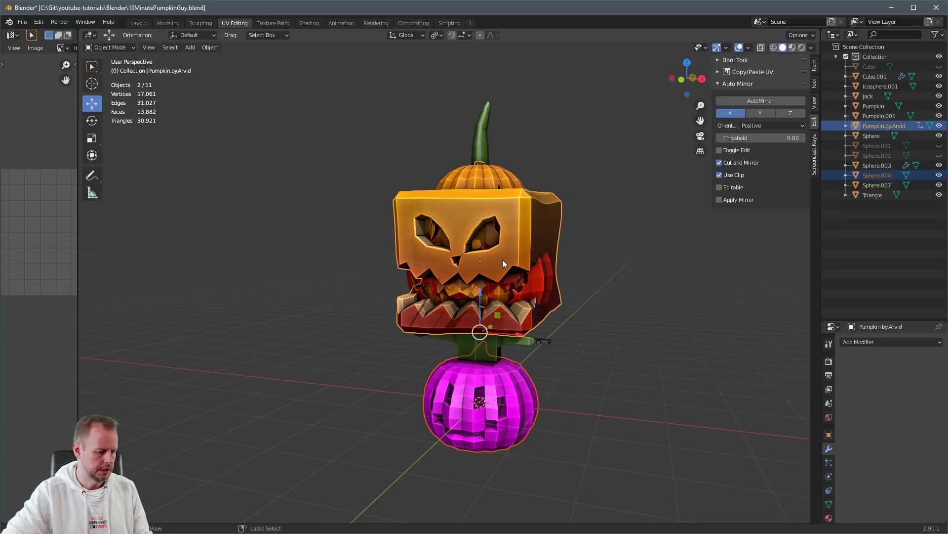
key(ctrl+l)
click(503, 260)
middle_drag(570, 375, 491, 387)
click(491, 387)
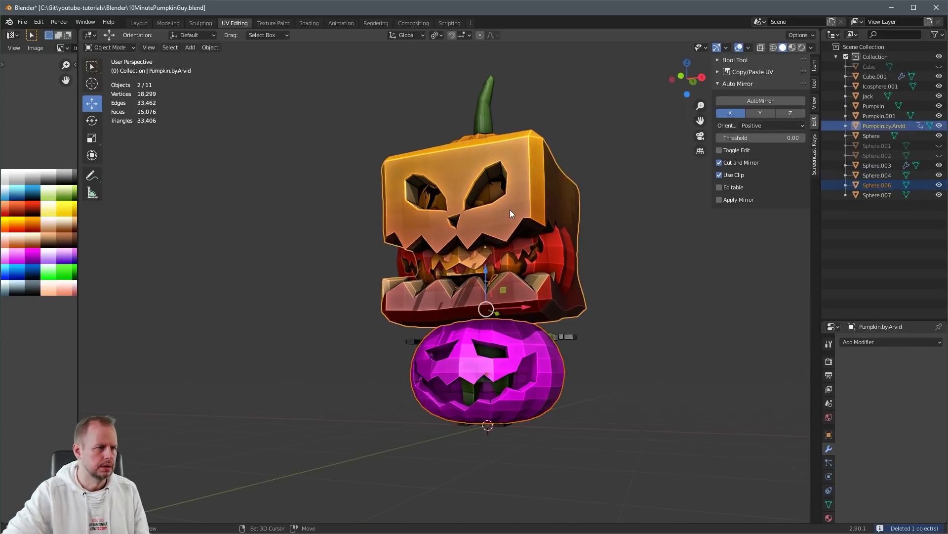
- Link the cube-shaped head's material to the Sphere.006 pumpkin and raise that pumpkin about 1.29 m along Z
key(ctrl+l)
click(511, 210)
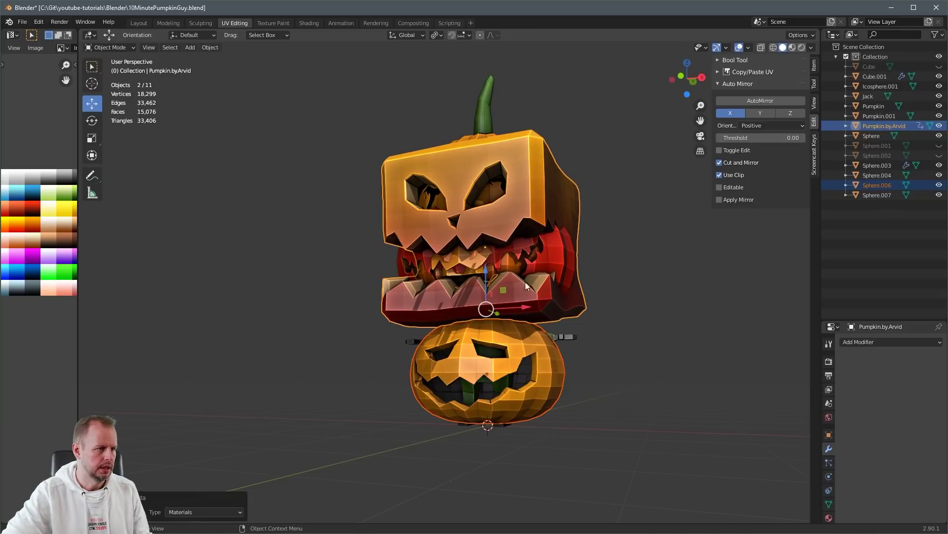
click(535, 360)
key(g)
drag(496, 243, 497, 242)
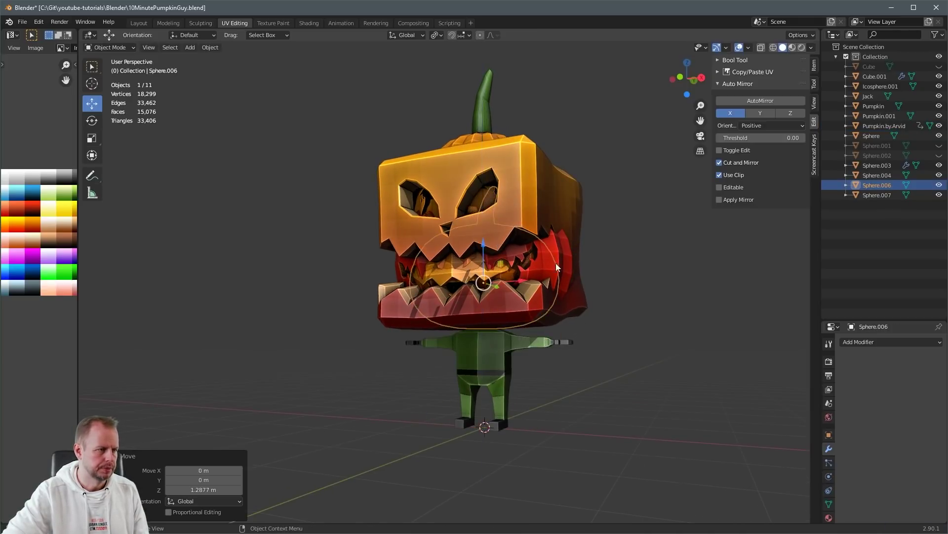
- Raise the Sphere.005 pumpkin along Z from the ground to the height of the other heads
scroll(563, 264, down, 2)
middle_drag(592, 266, 551, 312)
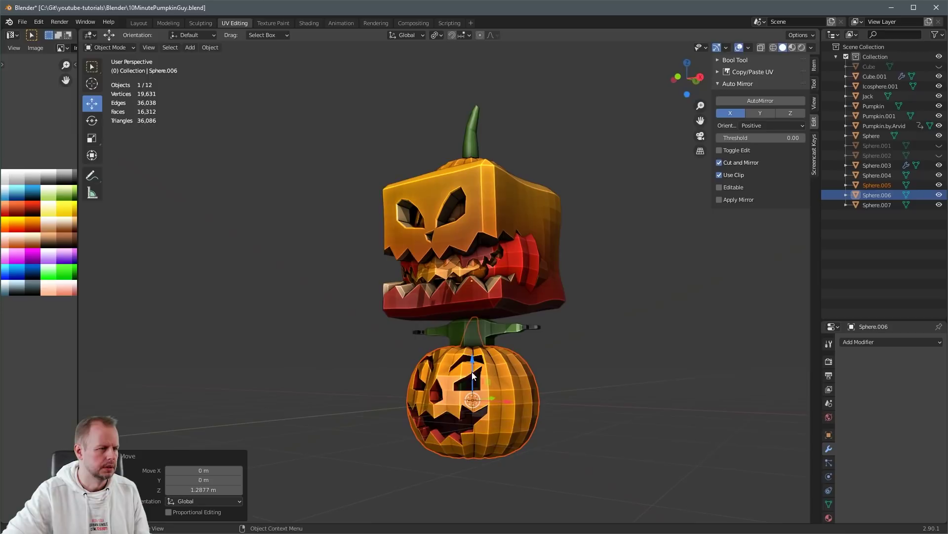
key(g)
key(z)
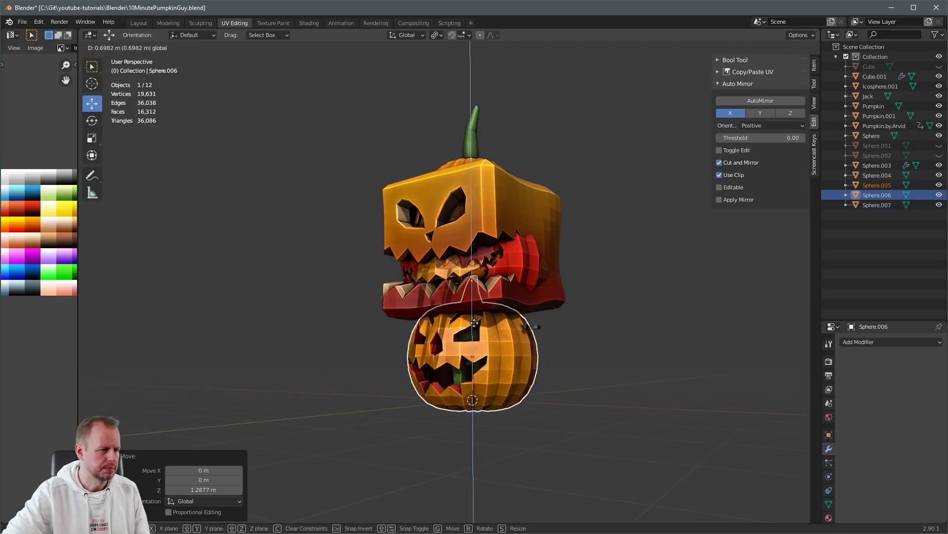
click(484, 229)
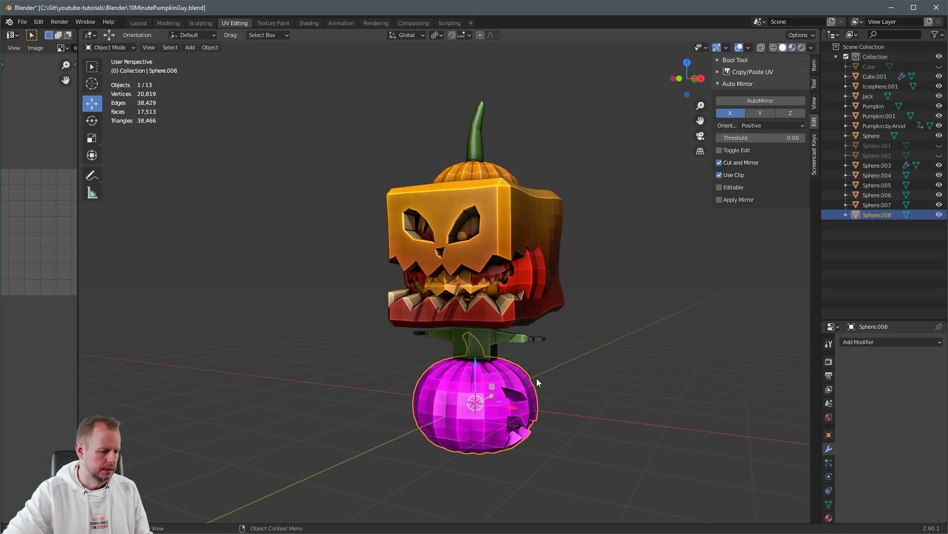
- Rotate the Sphere.008 pumpkin by -90 degrees around Z and apply its rotation
text(-90)
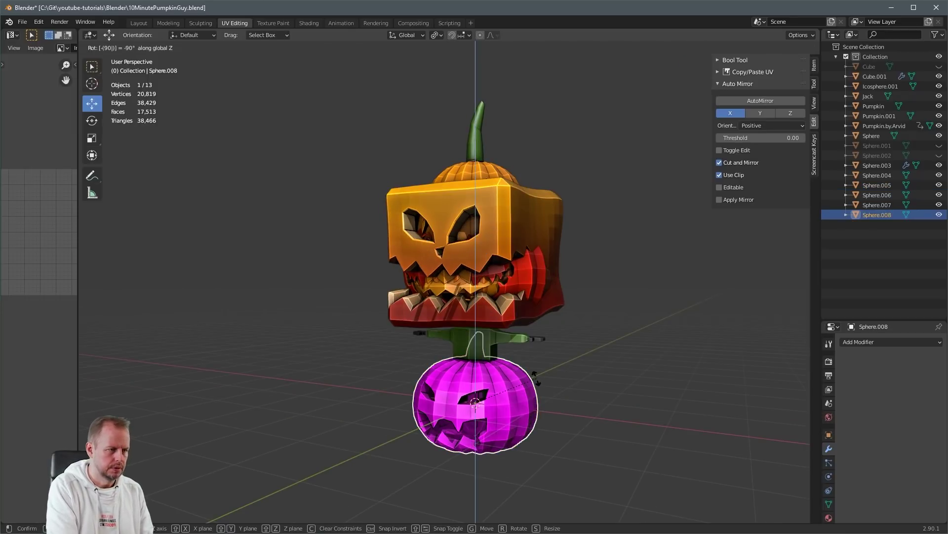
key(Return)
key(ctrl+a)
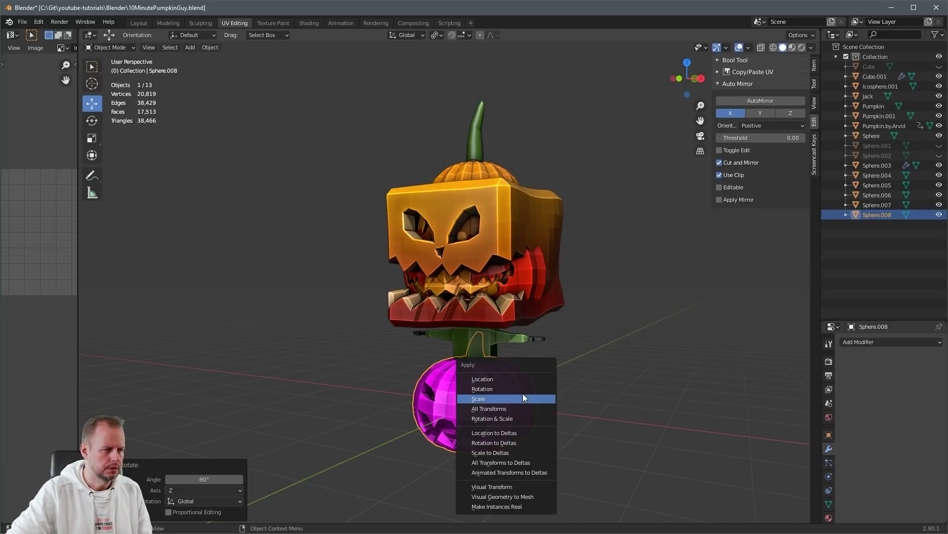
click(513, 388)
- Link the cube-shaped head's material to the Sphere.008 pumpkin and raise that pumpkin about 2.07 m along Z
shift+click(492, 233)
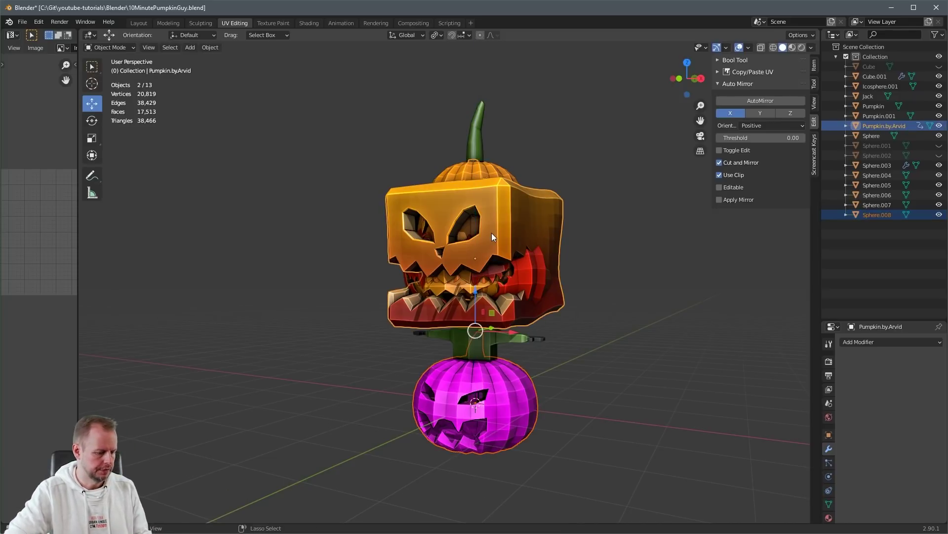
key(ctrl+l)
click(491, 233)
click(491, 373)
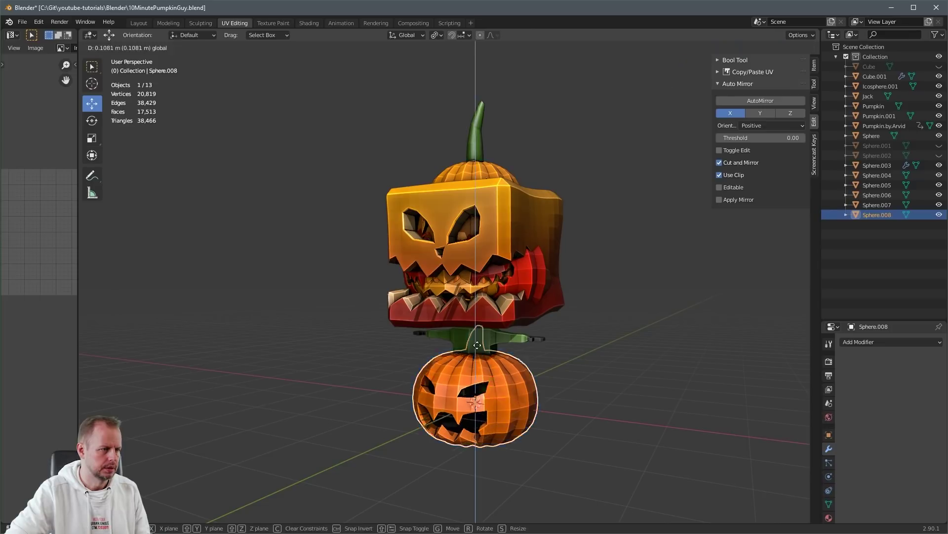
- Append the next community pumpkin, the orange one with a triangular nose, and raise it along Z to the other heads
key(shift+F1)
click(204, 64)
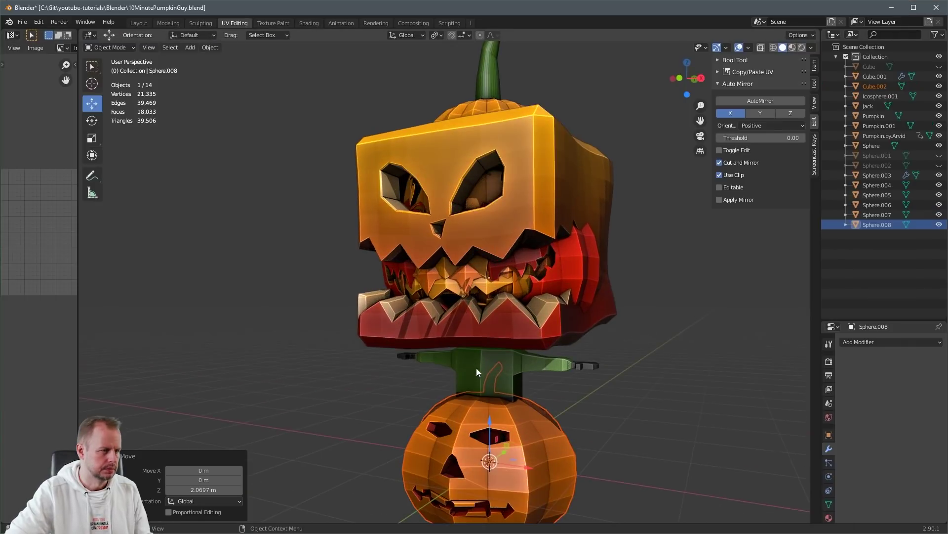
shift+middle_drag(476, 368, 479, 267)
key(alt+a)
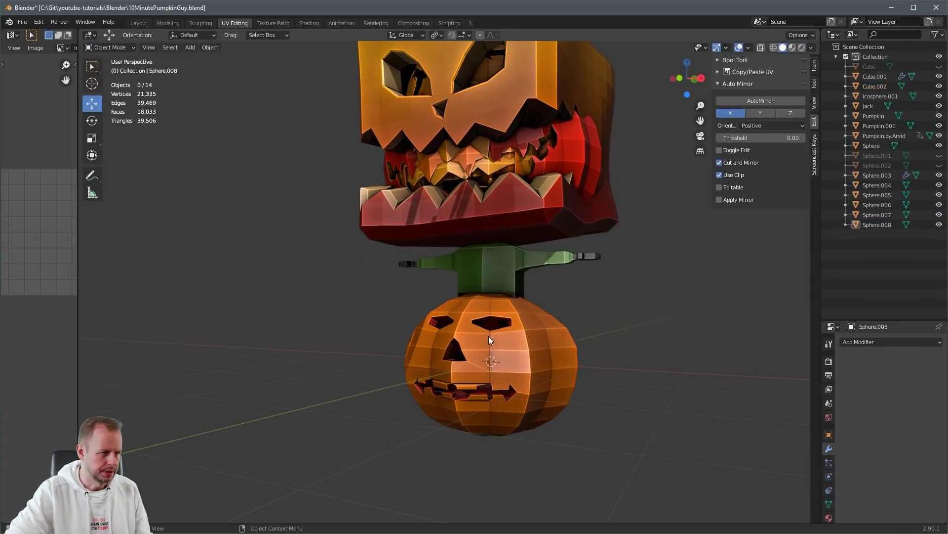
click(495, 317)
drag(496, 318, 504, 125)
middle_drag(612, 195, 535, 189)
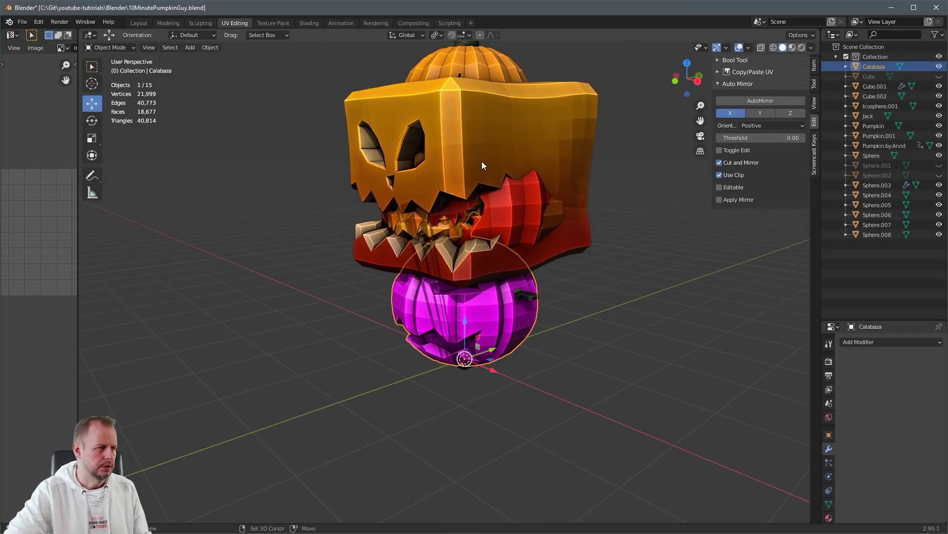
- Link the cube-shaped head's material to the Calabaza pumpkin and raise that pumpkin 1.344 m along Z
shift+click(482, 161)
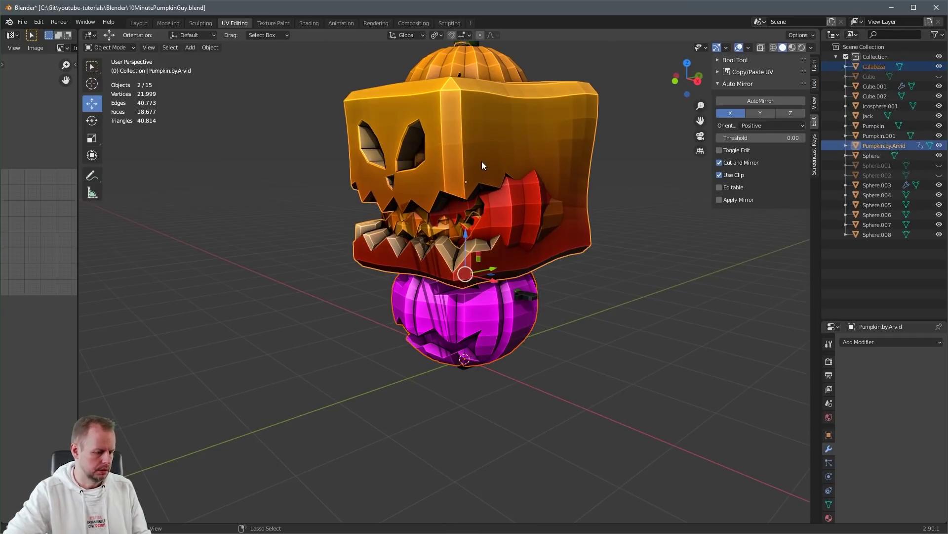
key(ctrl+l)
click(476, 159)
click(485, 316)
middle_drag(485, 316, 526, 262)
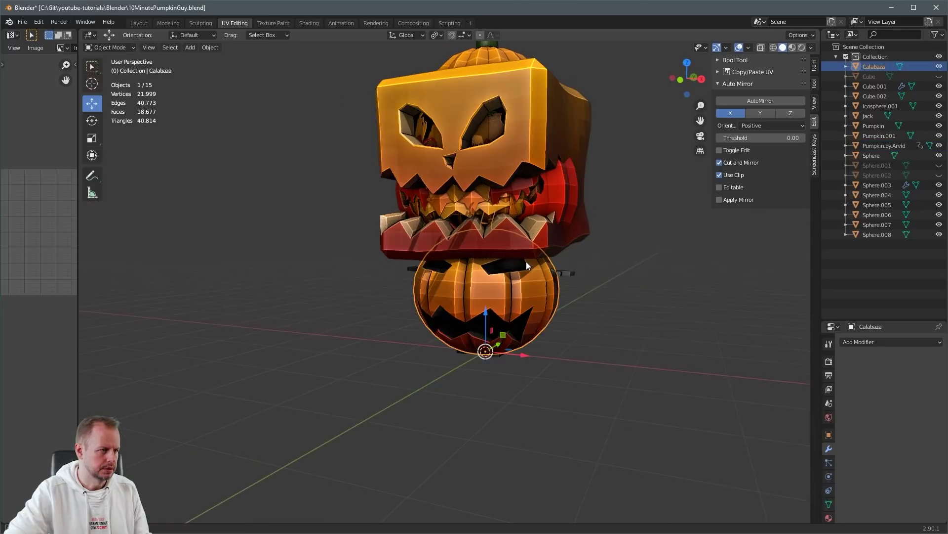
key(Delete)
- Append the Model object from DeadEyePumpkin.blend and link the cube-shaped head's material to it
key(shift+F1)
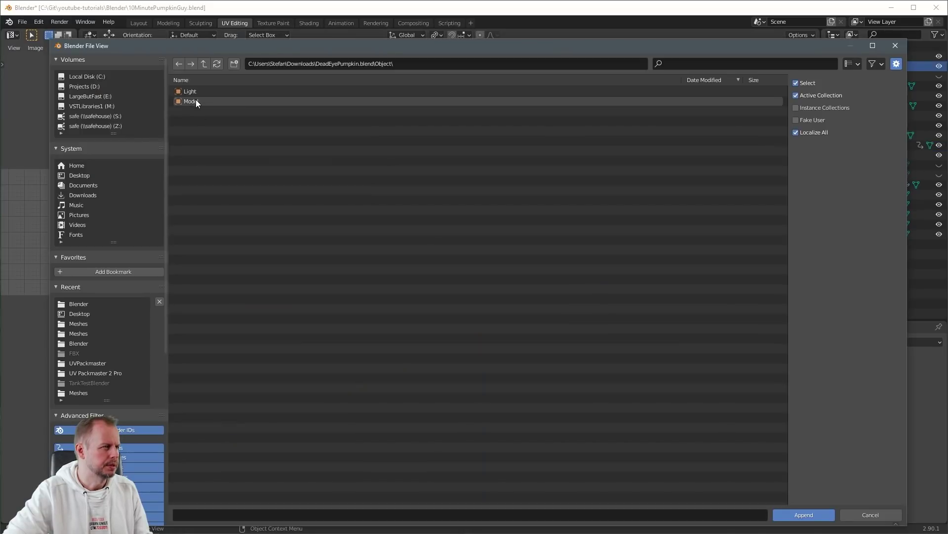
double_click(196, 101)
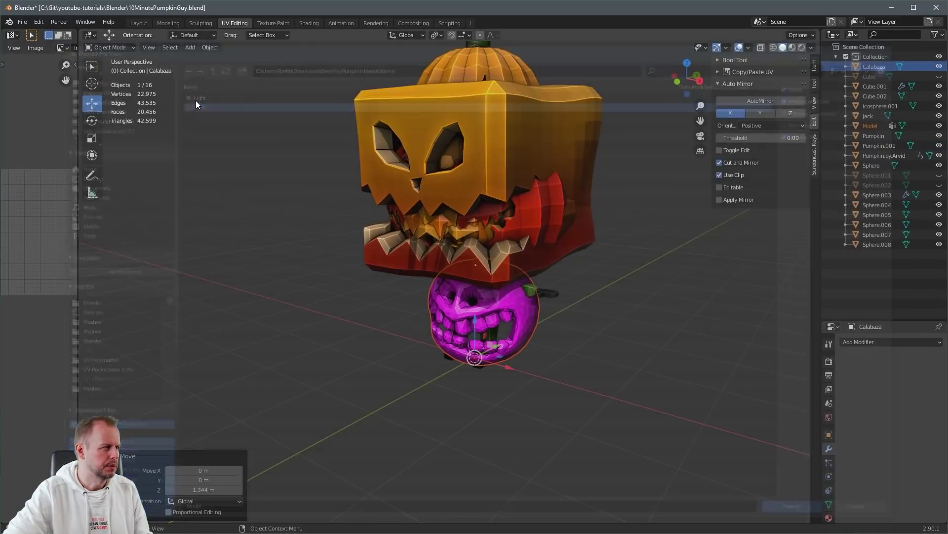
shift+click(491, 161)
key(ctrl+l)
click(492, 161)
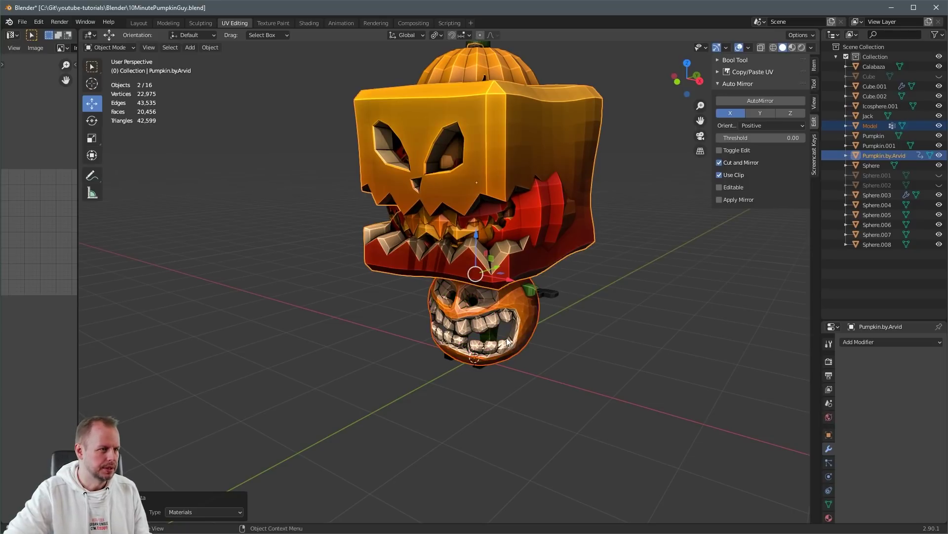
- Raise the toothy Model pumpkin along Z to the height of the other heads
click(507, 338)
drag(474, 318, 476, 229)
middle_drag(493, 243, 494, 221)
drag(476, 210, 477, 214)
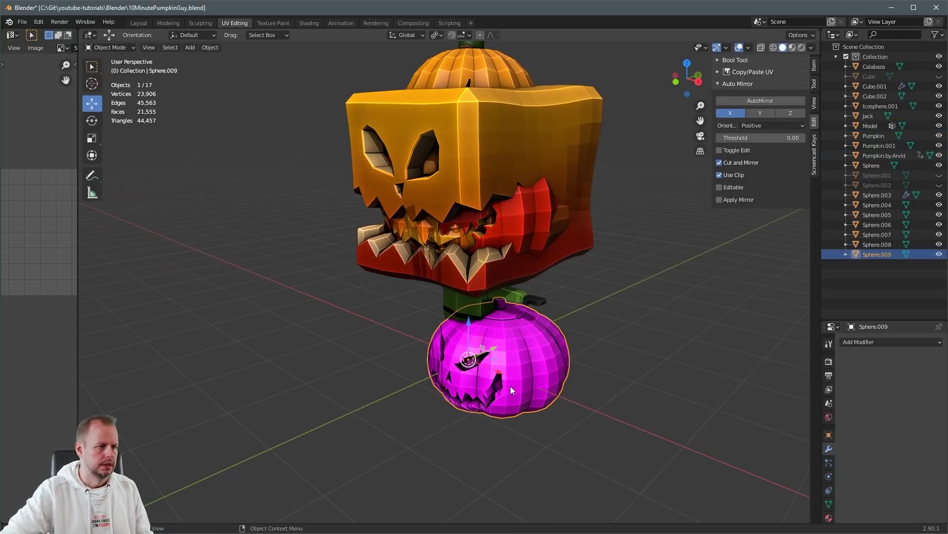
- Link the cube-shaped head's material to the Sphere.009 pumpkin and raise that pumpkin 1.327 m along Z
shift+click(495, 171)
key(ctrl+l)
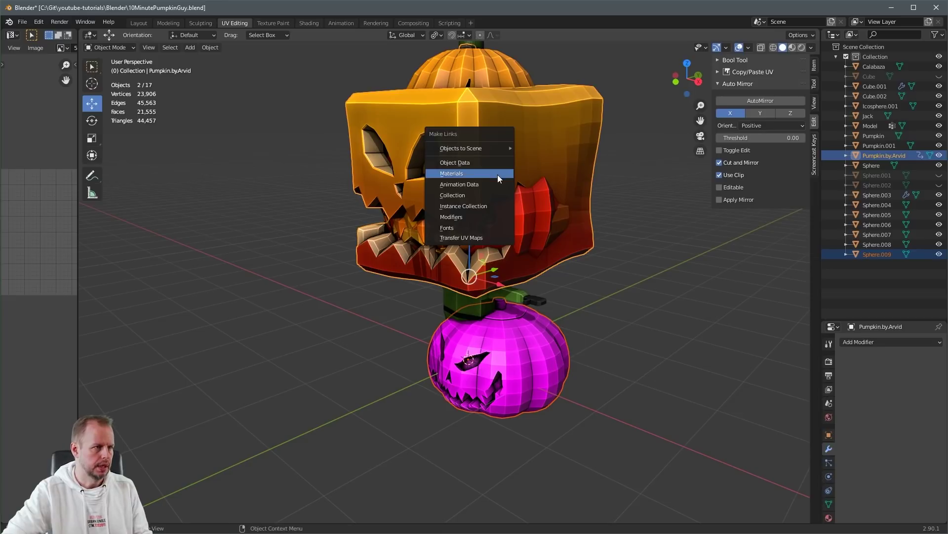
click(497, 174)
click(500, 351)
drag(461, 280, 484, 316)
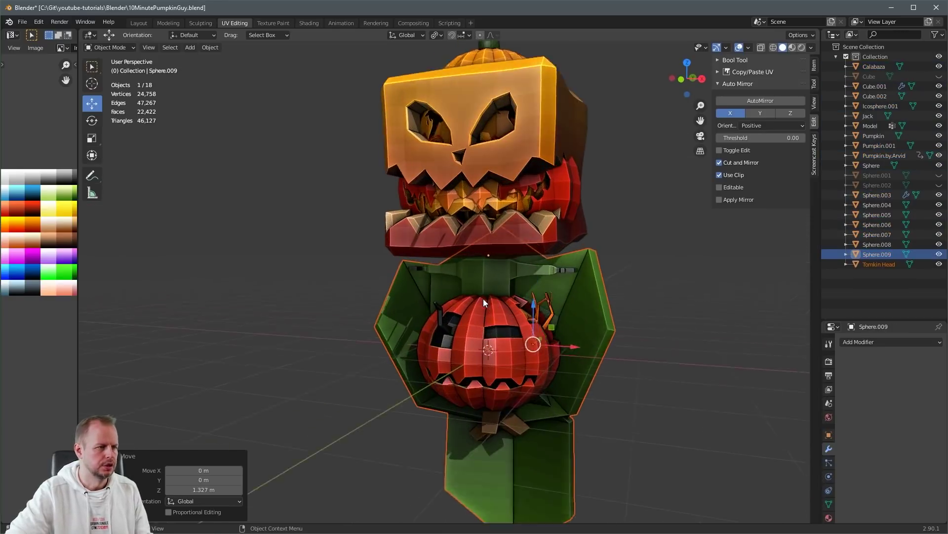
- Reposition the Tomkin Head object vertically along the Z axis
scroll(483, 299, up, 3)
middle_drag(573, 345, 520, 298)
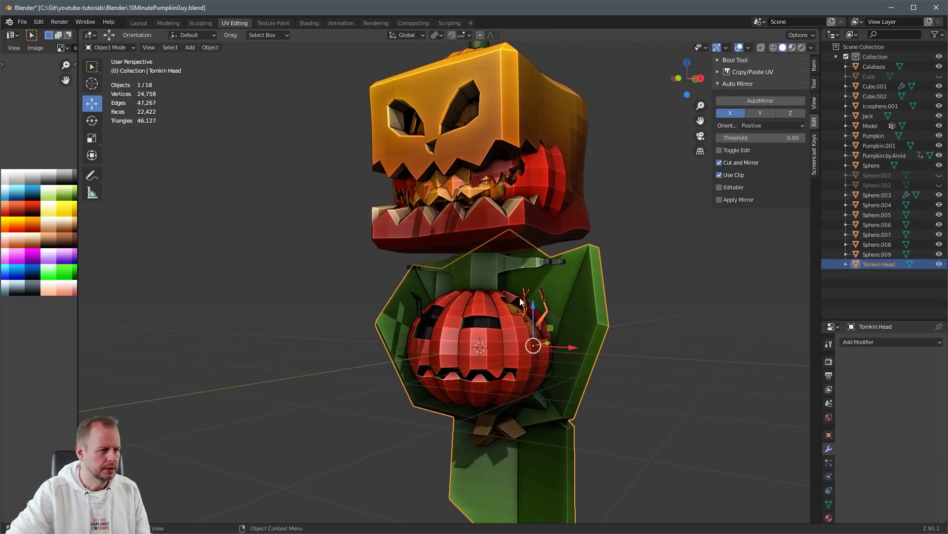
drag(533, 315, 533, 428)
middle_drag(597, 370, 493, 345)
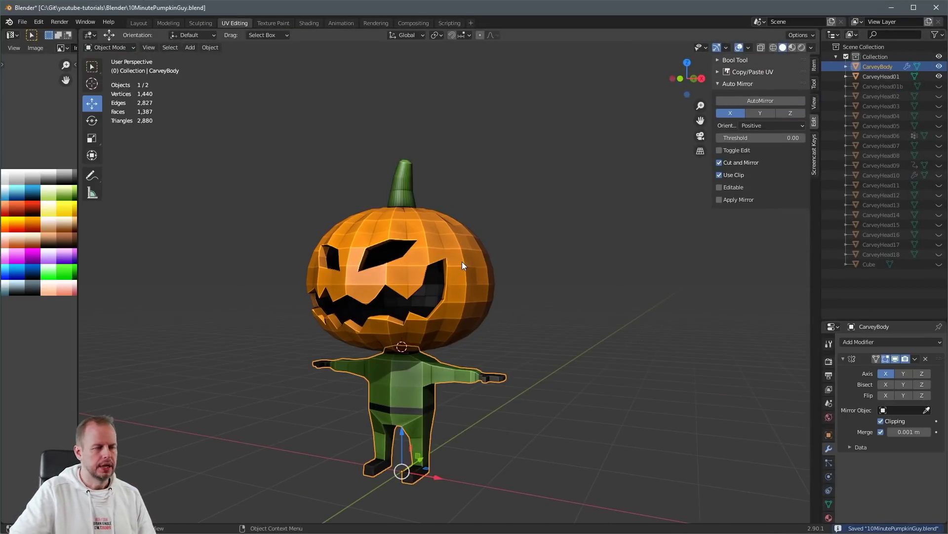
- Add an armature to the scene in front view and raise it 0.64328 m along Z into the body
click(464, 270)
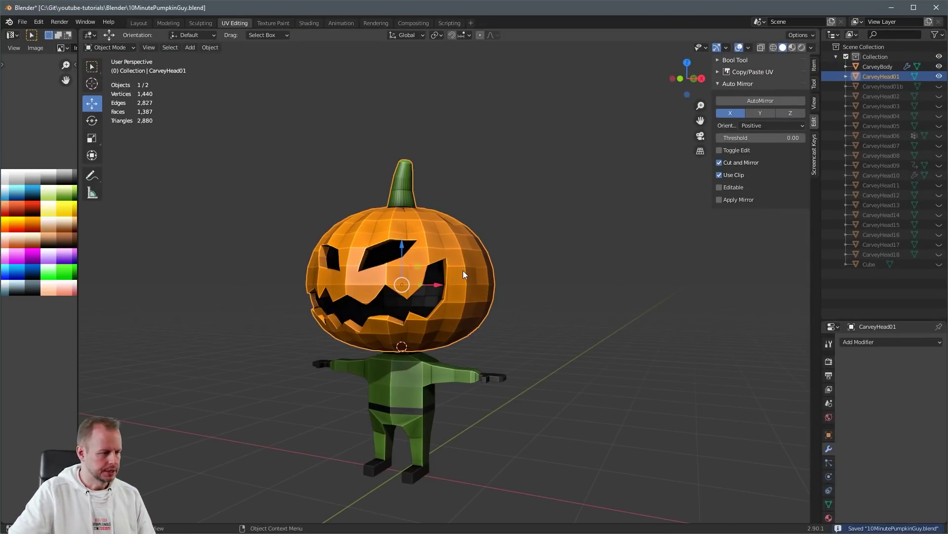
key(KP_1)
scroll(444, 275, up, 4)
shift+middle_drag(466, 333, 482, 197)
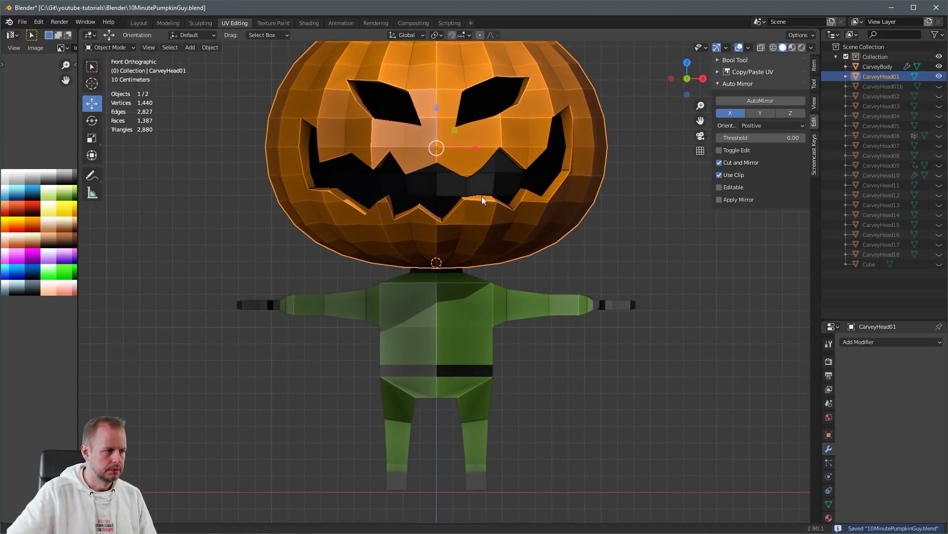
scroll(485, 252, down, 1)
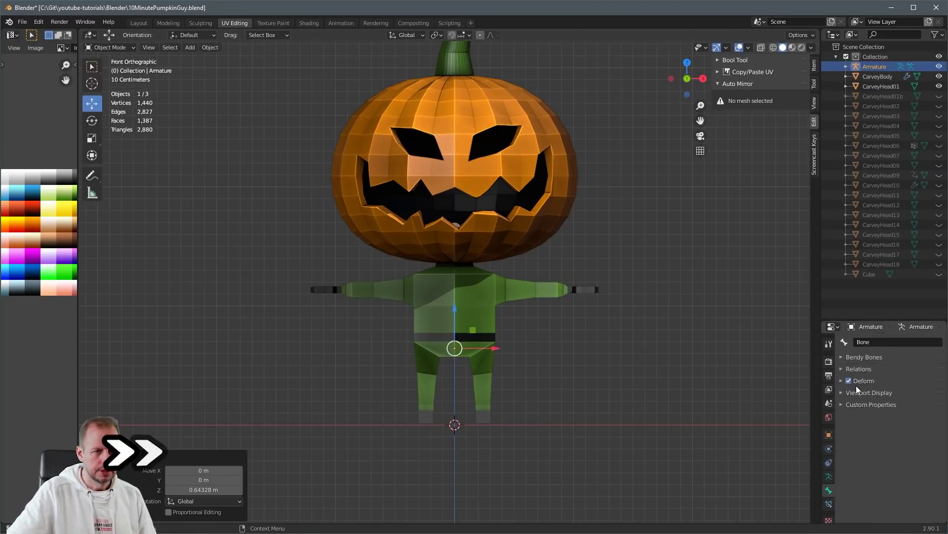
- Name the shoulder bone Shoulder.L and extrude the left arm bones outward along the arm
key(F2)
text(Shoulder.L)
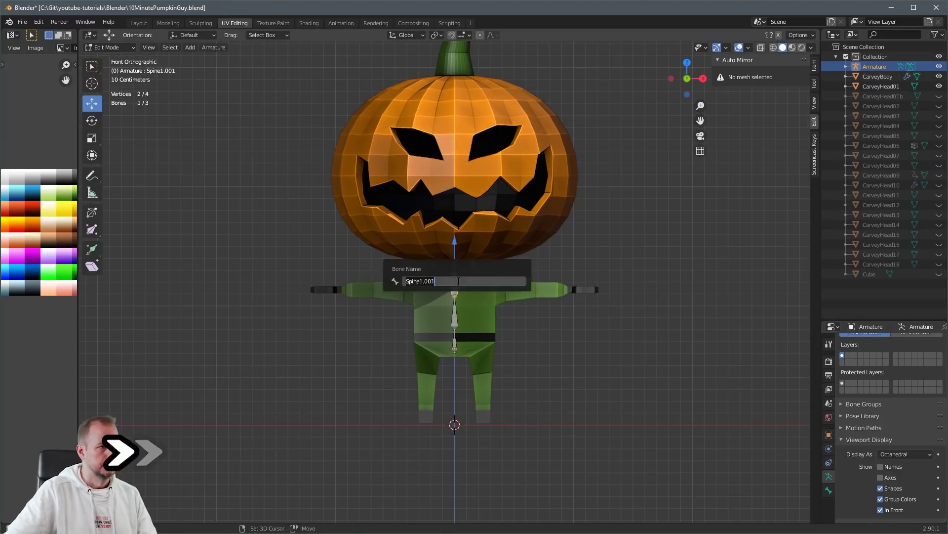
key(Return)
key(e)
click(524, 297)
scroll(611, 253, up, 2)
key(e)
click(523, 303)
- Name the forearm bone LowerArm.L and extrude the next bone toward the hand
key(F2)
text(LowerArm.L)
key(Return)
key(e)
key(KP_3)
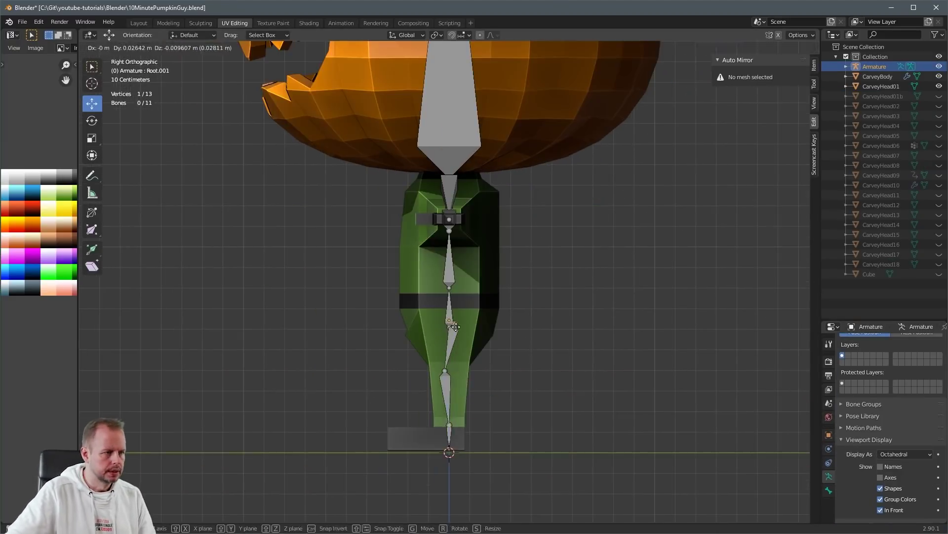
- Turn off Deform for the left leg's IK target bone and name it IKLegTarget.L
key(F2)
key(KP_3)
click(829, 490)
click(849, 487)
key(F2)
text(IKTarget)
key(Return)
- Apply the rotation and scale of the armature, the body and all pumpkin heads together
key(Tab)
key(a)
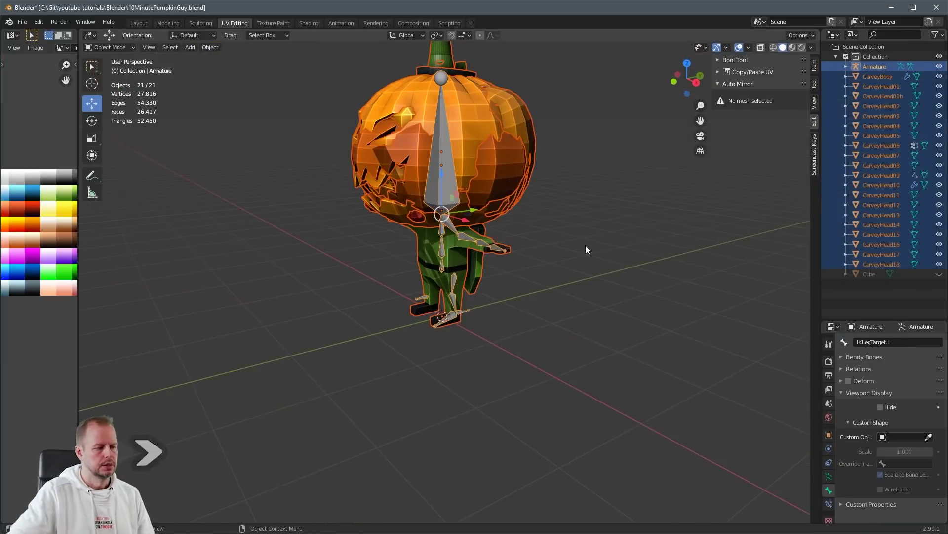
key(ctrl+a)
click(540, 221)
- Give LowerLeg.L an IK constraint targeting the armature's IKLegTarget.L bone, with IKLegPole.L as the pole bone
key(ctrl+KP_3)
click(829, 503)
click(904, 373)
click(904, 386)
click(904, 398)
click(904, 408)
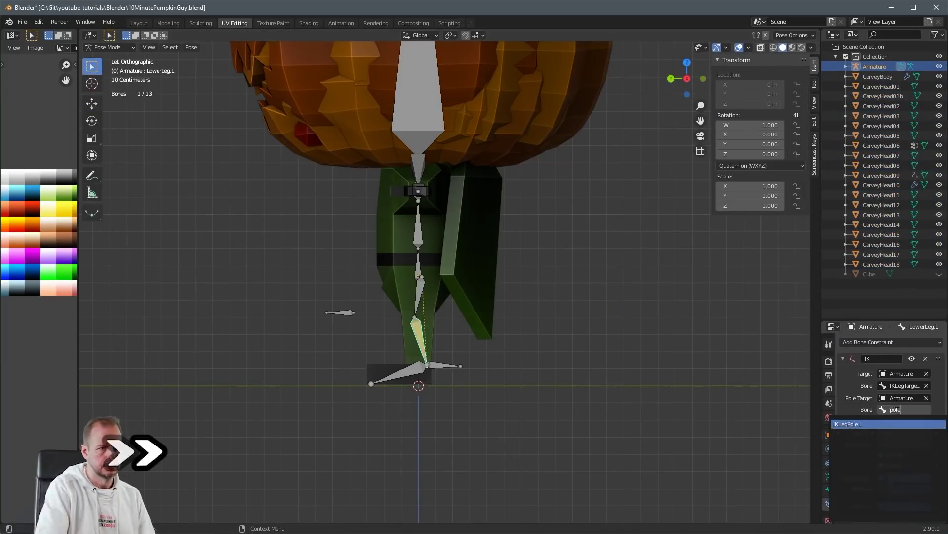
- Recalculate the bone roll and give Foot.L a local-space Copy Rotation constraint that follows the leg's IK target bone
key(Tab)
key(shift+n)
key(ctrl+KP_3)
click(475, 459)
click(443, 466)
key(r)
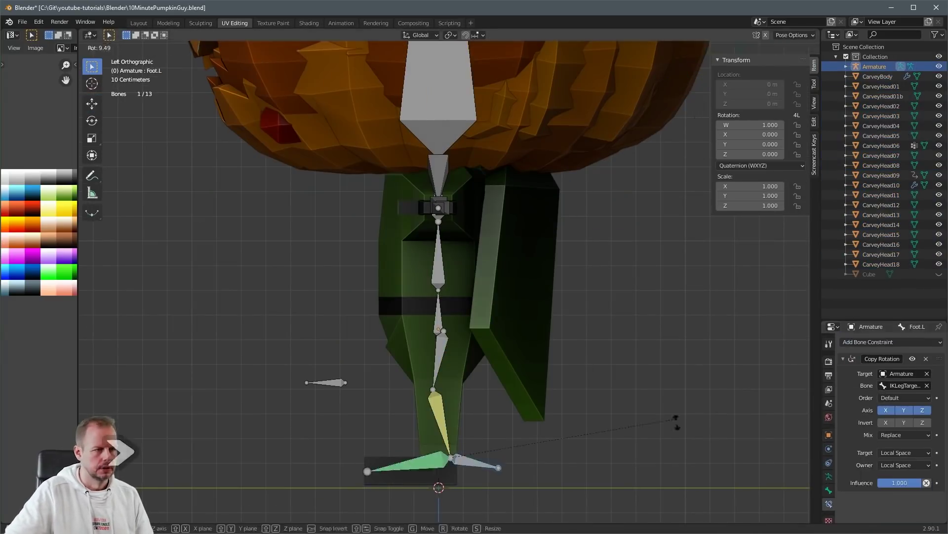
- Symmetrize all armature bones to create the opposite arm and leg, and bind the body to the armature
middle_drag(677, 419, 487, 475)
key(ctrl+Tab)
scroll(518, 279, down, 5)
key(Tab)
key(a)
key(Tab)
- Put the armature in Pose Mode and test the body and leg deformation by moving the Root bone, cancelling each move
click(449, 281)
key(ctrl+Tab)
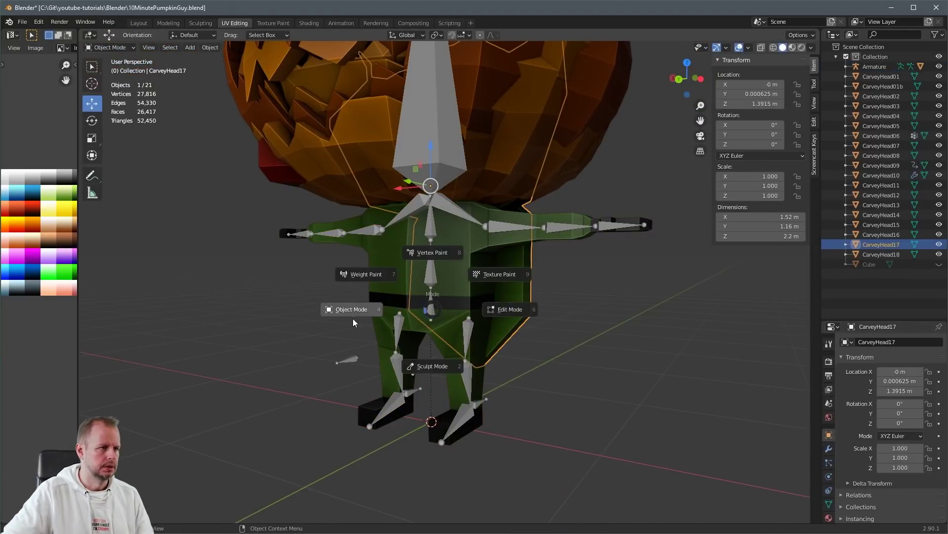
click(433, 301)
key(ctrl+Tab)
click(433, 301)
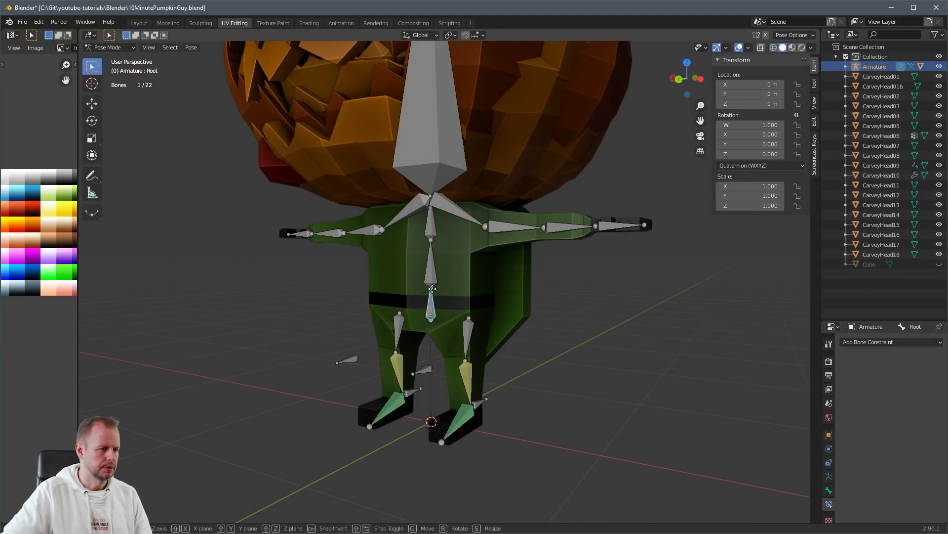
key(g)
right_click(440, 341)
middle_drag(561, 318, 489, 308)
key(g)
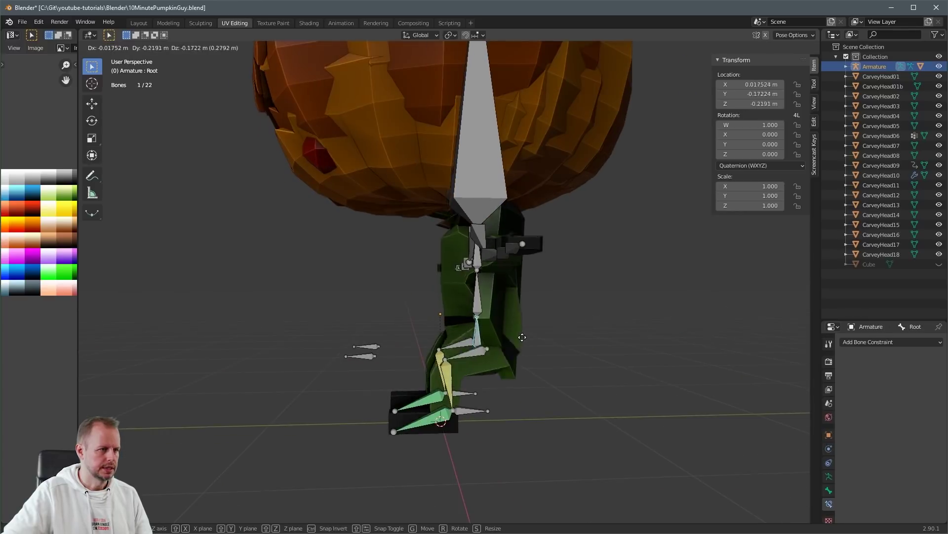
right_click(537, 349)
- Give CarveyHead01 a Child Of constraint targeting the armature's Head bone, with the inverse set
middle_drag(428, 301, 493, 313)
scroll(475, 249, down, 4)
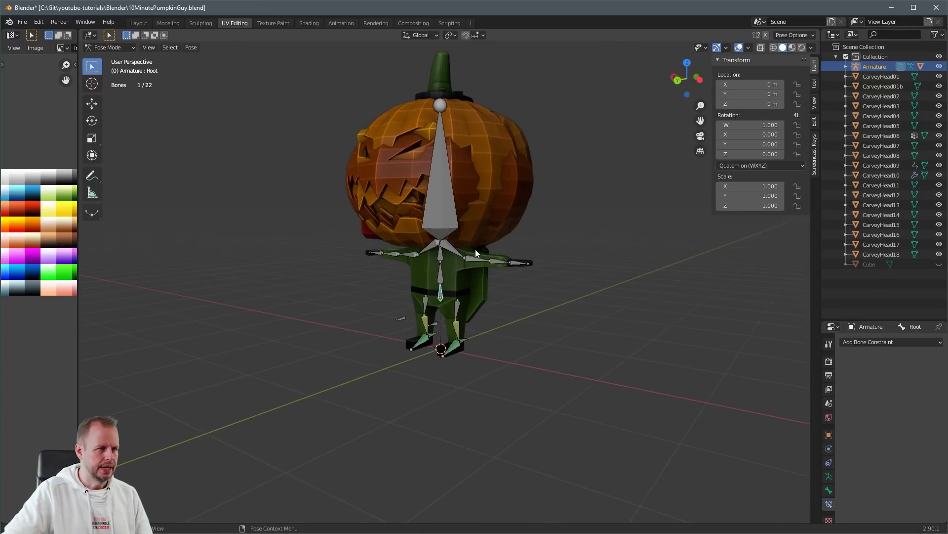
scroll(491, 254, up, 2)
scroll(450, 252, down, 1)
middle_drag(478, 218, 524, 210)
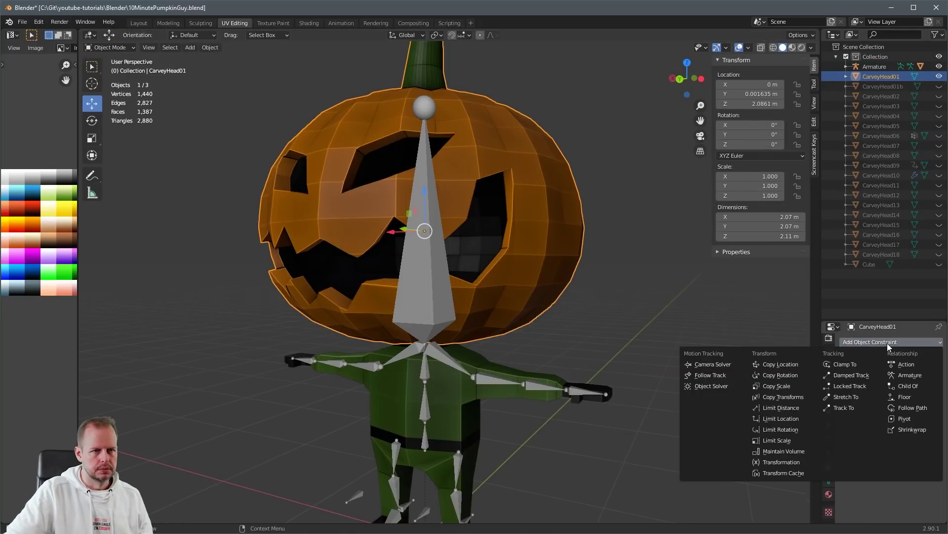
click(918, 384)
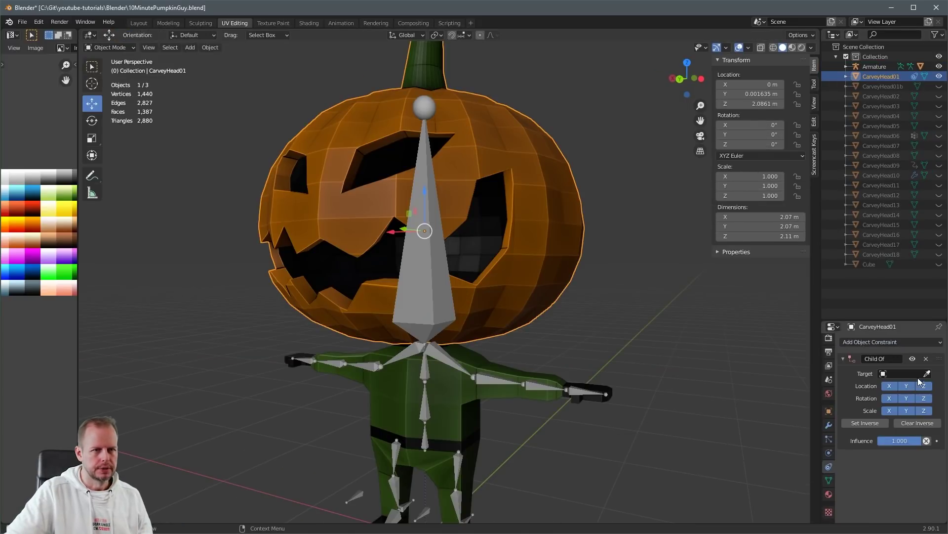
click(444, 318)
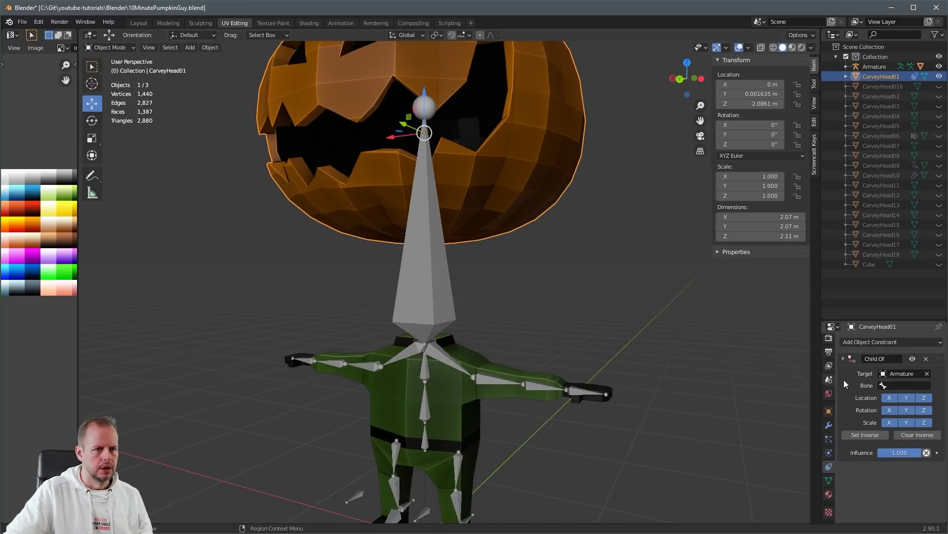
click(915, 385)
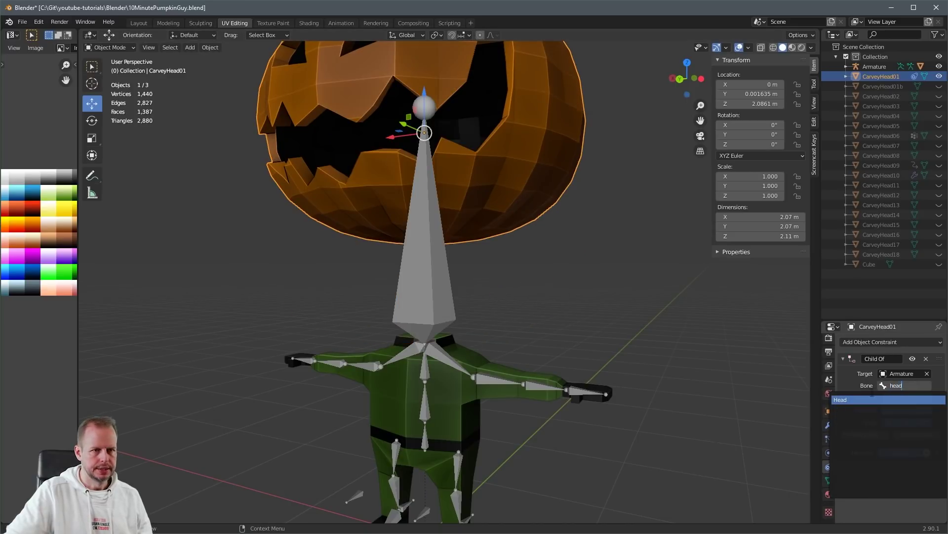
text(head)
click(844, 399)
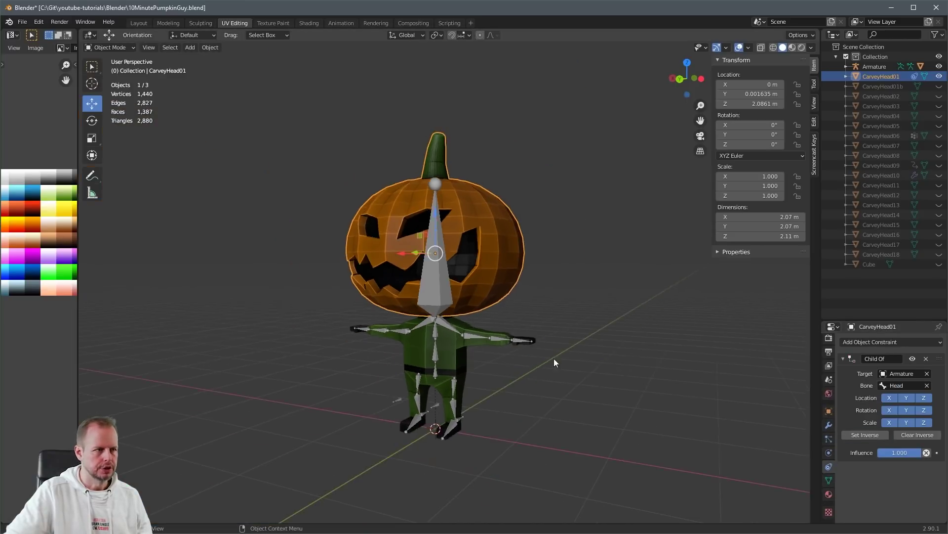
- Test that the head follows the rig by moving the Root bone in Pose Mode, and cancel the move
click(433, 370)
key(ctrl+Tab)
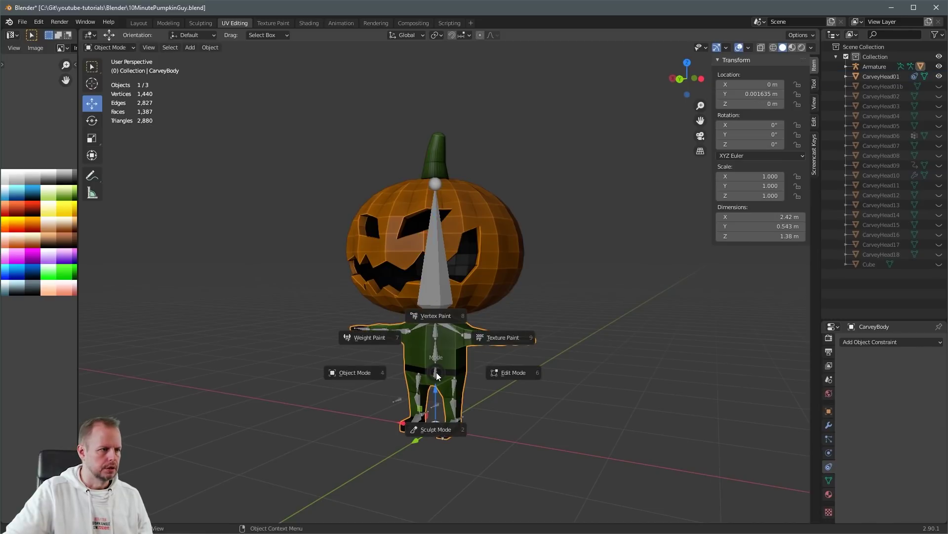
key(Escape)
click(435, 374)
key(Tab)
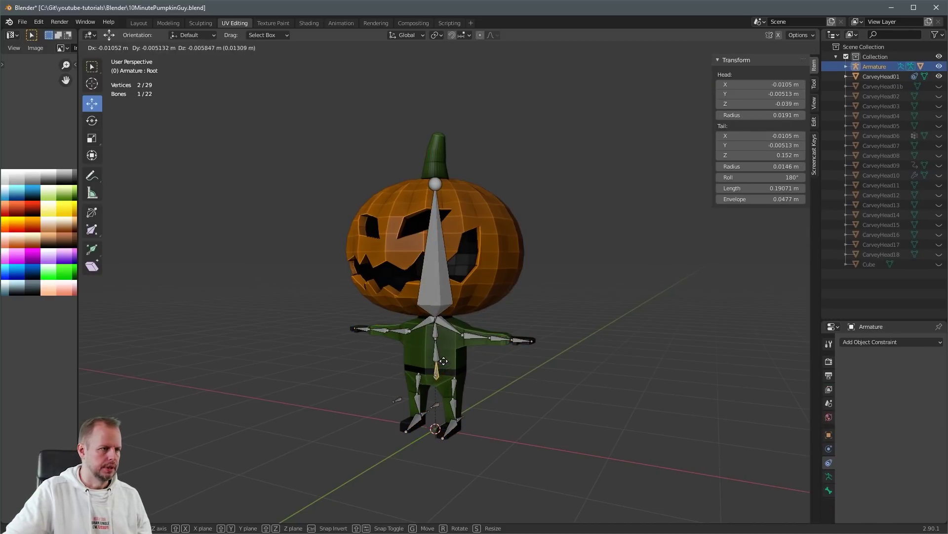
key(ctrl+Tab)
click(435, 385)
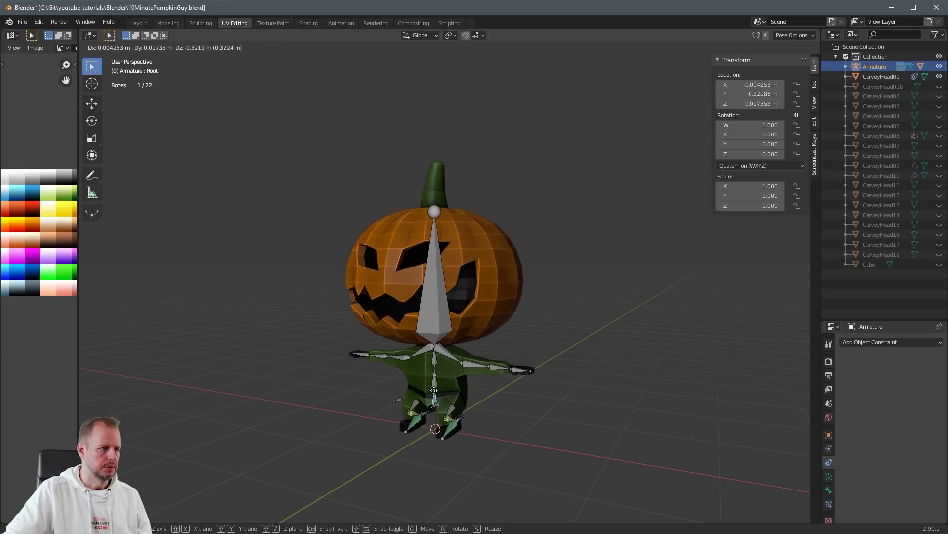
key(Escape)
- Rename the armature ArmatureCarvey and inspect its Root bone from the front and both sides
key(Tab)
double_click(875, 66)
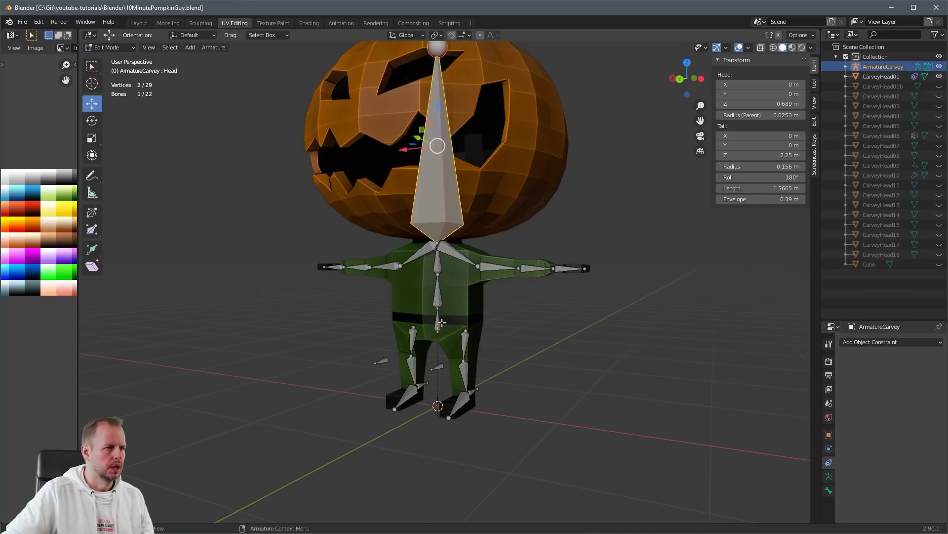
click(438, 322)
key(KP_3)
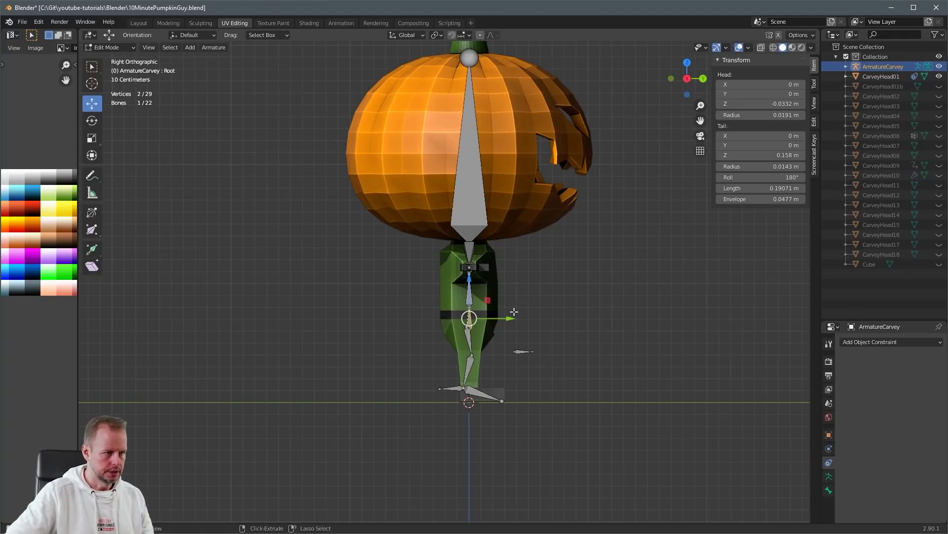
key(KP_1)
key(ctrl+KP_3)
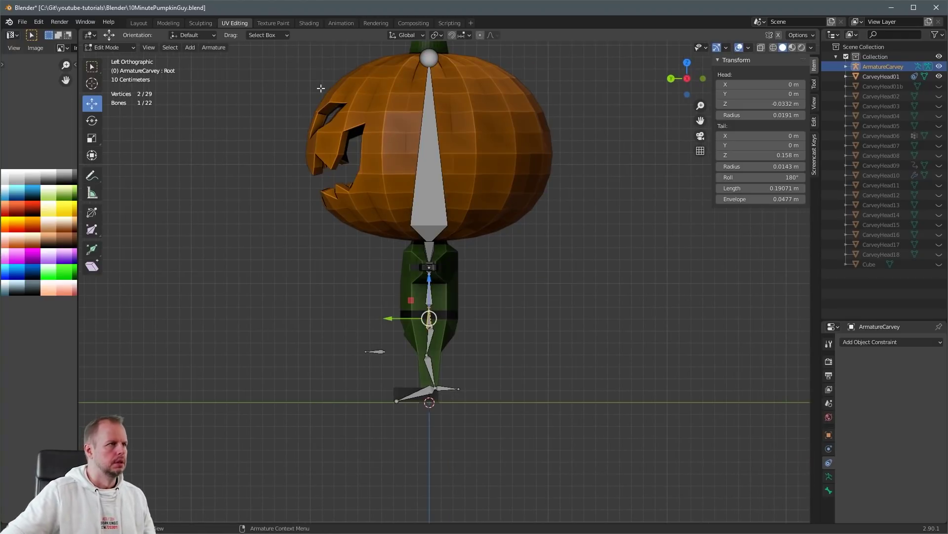
- Switch to the Animation workspace, change the Dope Sheet to the Action Editor, and view the character from the left side
click(341, 23)
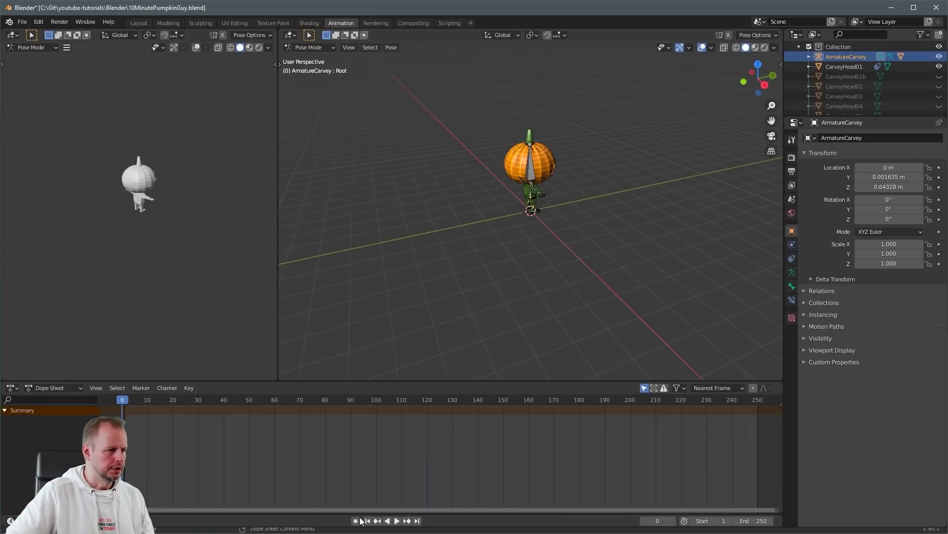
click(79, 390)
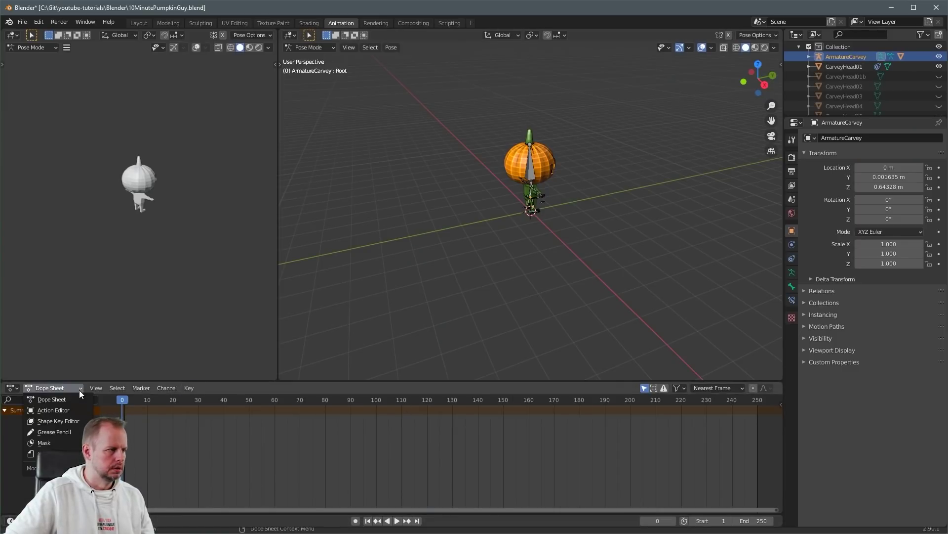
click(69, 411)
scroll(486, 282, up, 4)
key(ctrl+KP_3)
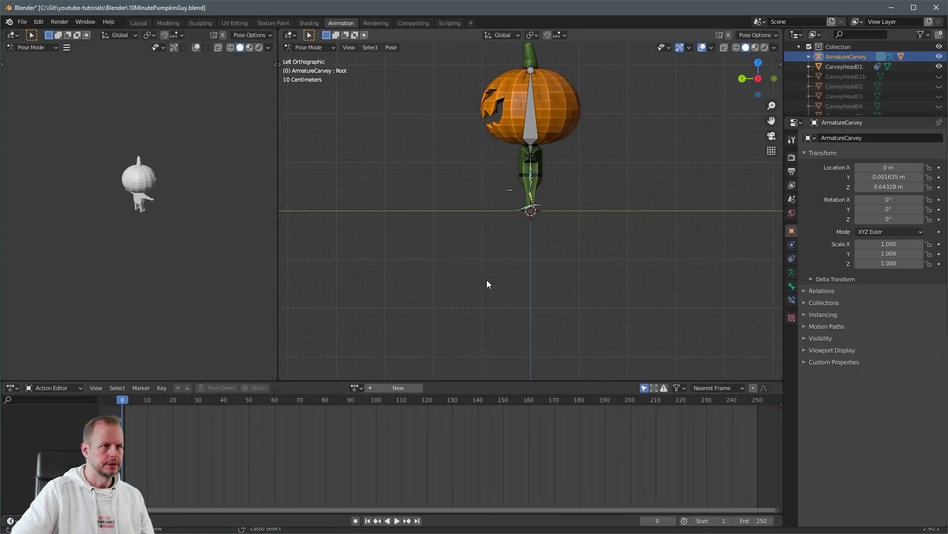
scroll(500, 203, up, 4)
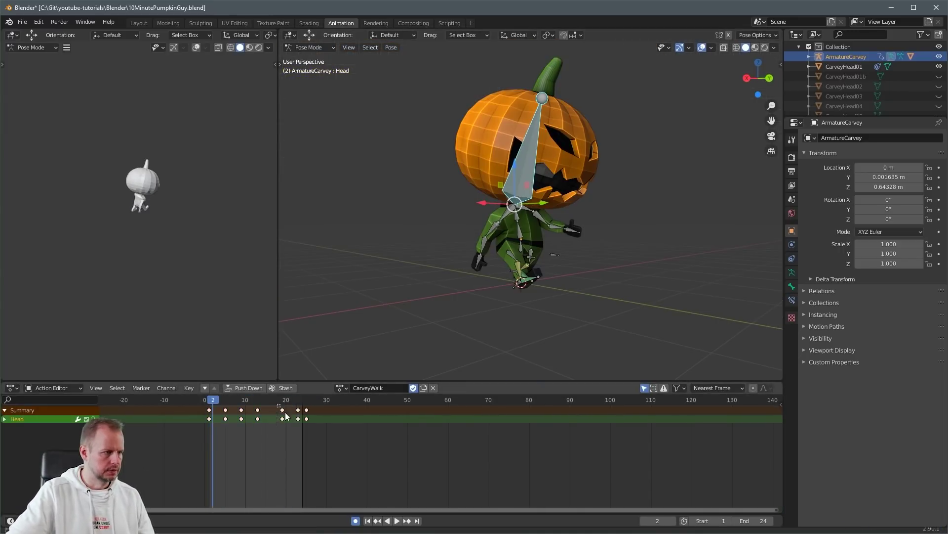
- Place the Head bone's two moved keyframes at frames 17 and 21 of the CarveyWalk action and play back the walk cycle
click(291, 432)
key(space)
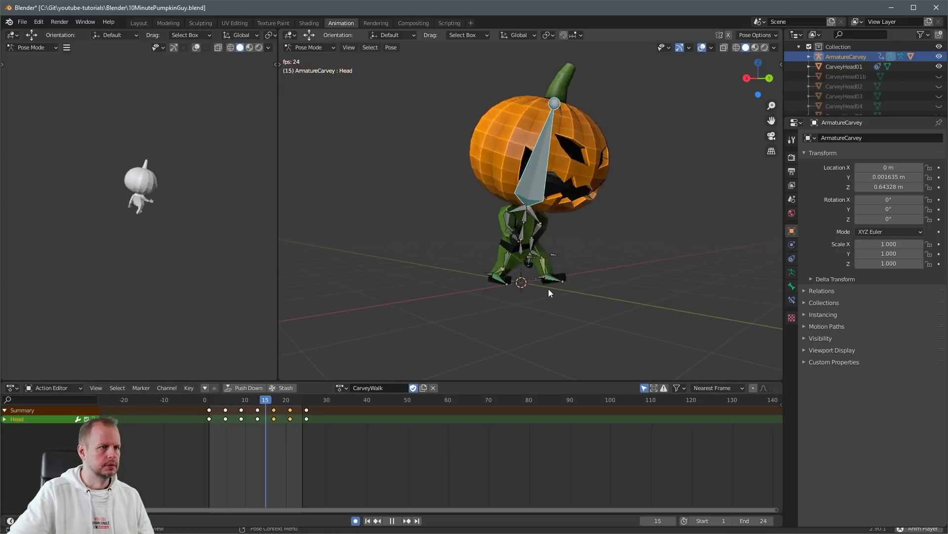
click(700, 238)
middle_drag(697, 240, 630, 244)
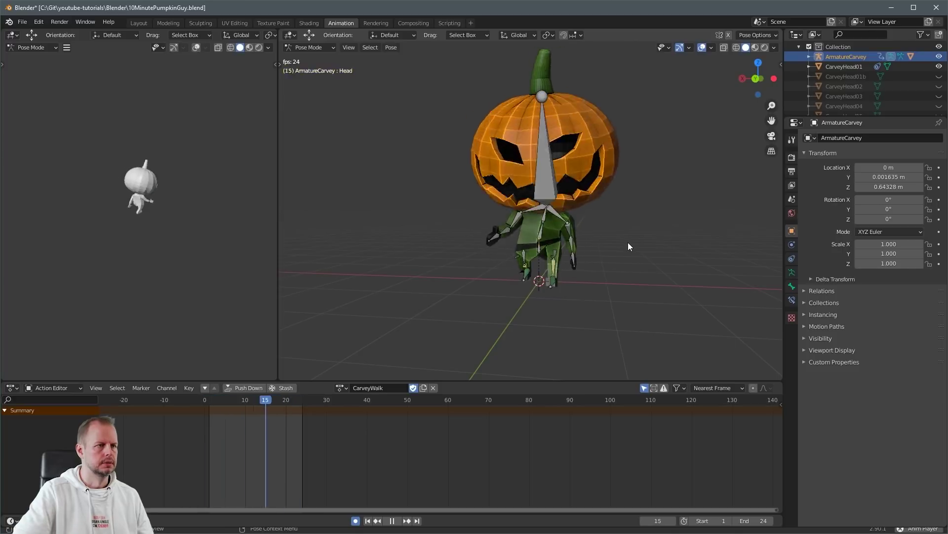
- At frame 7 of the ThrowHead action, rotate the Spine1 bone to swing the body and head forward from the leaned-back pose
key(KP_3)
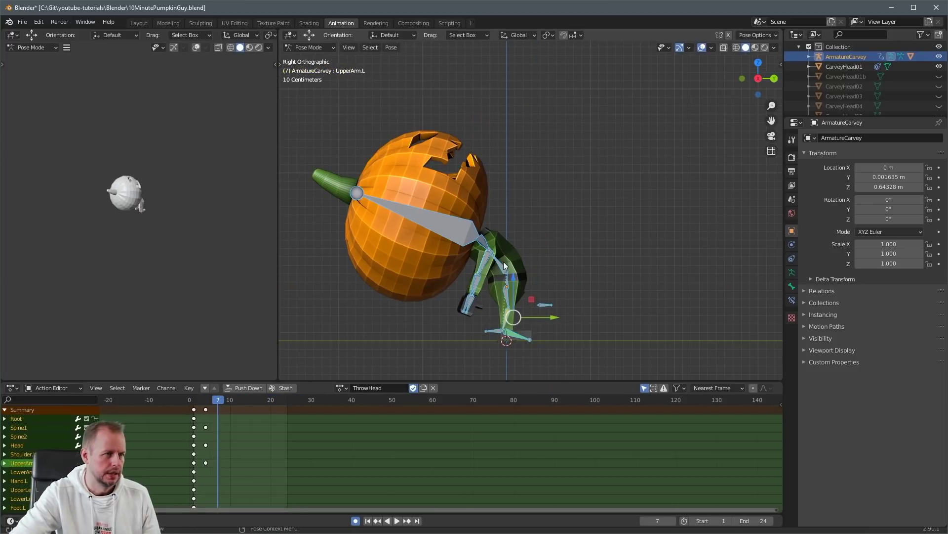
click(510, 263)
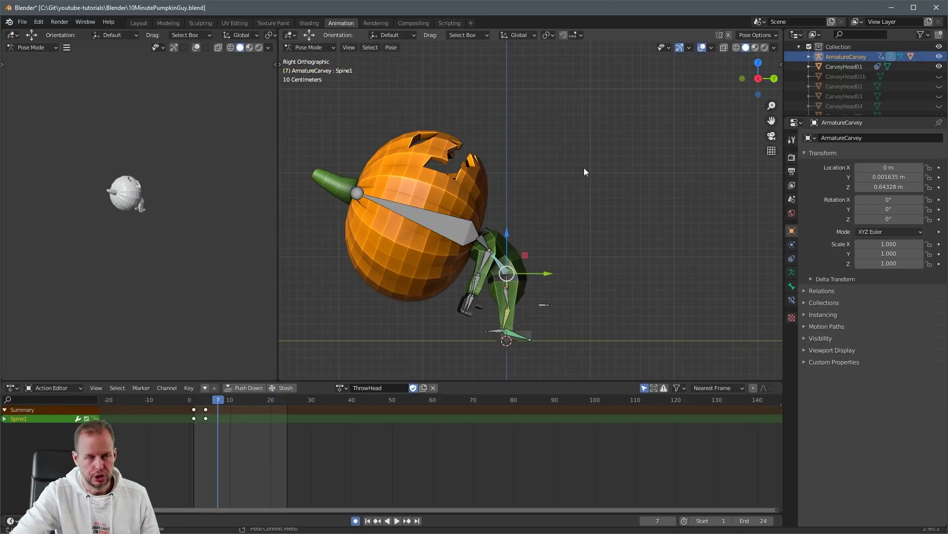
key(r)
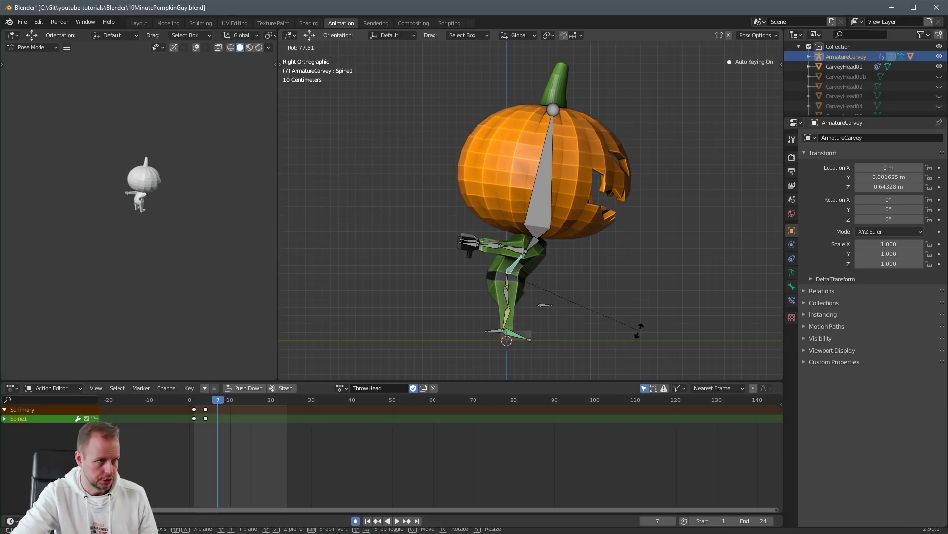
key(r)
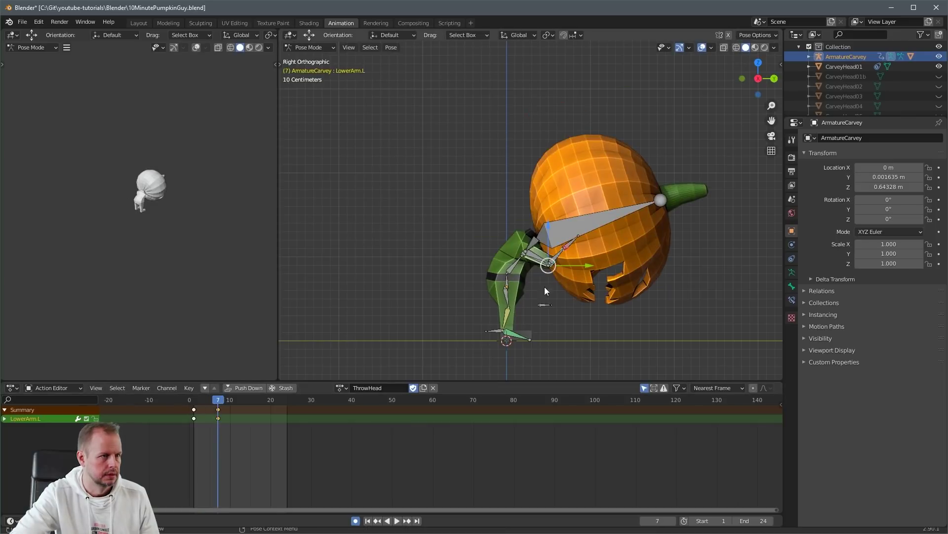
- Select all bones and clear the cyclic extrapolation from the ThrowHead action's keyframes
key(a)
key(a)
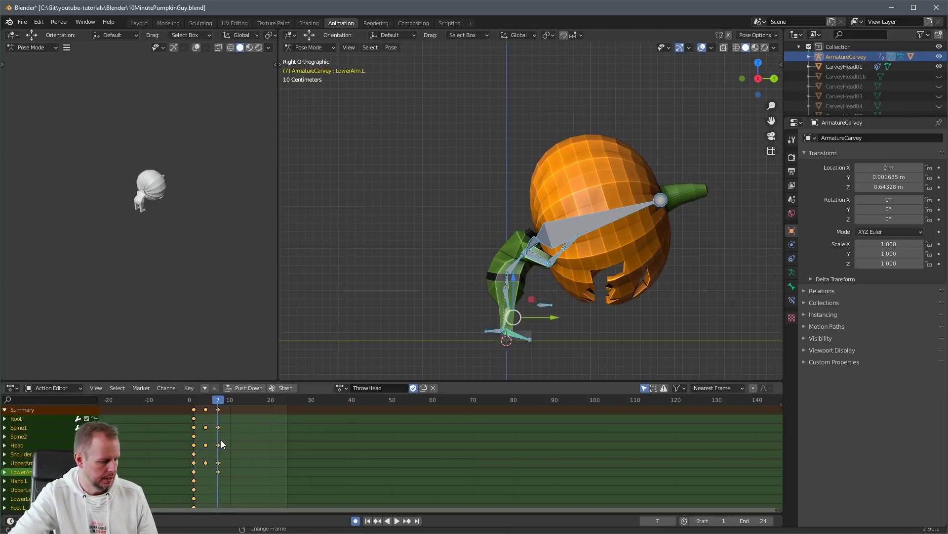
key(shift+e)
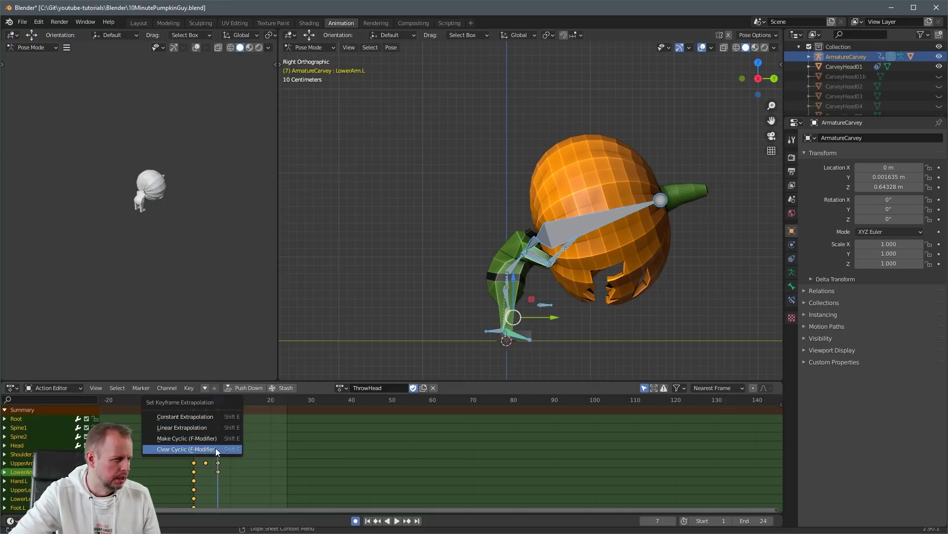
click(216, 448)
- Play back the ThrowHead action and examine the throwing motion from the side
key(space)
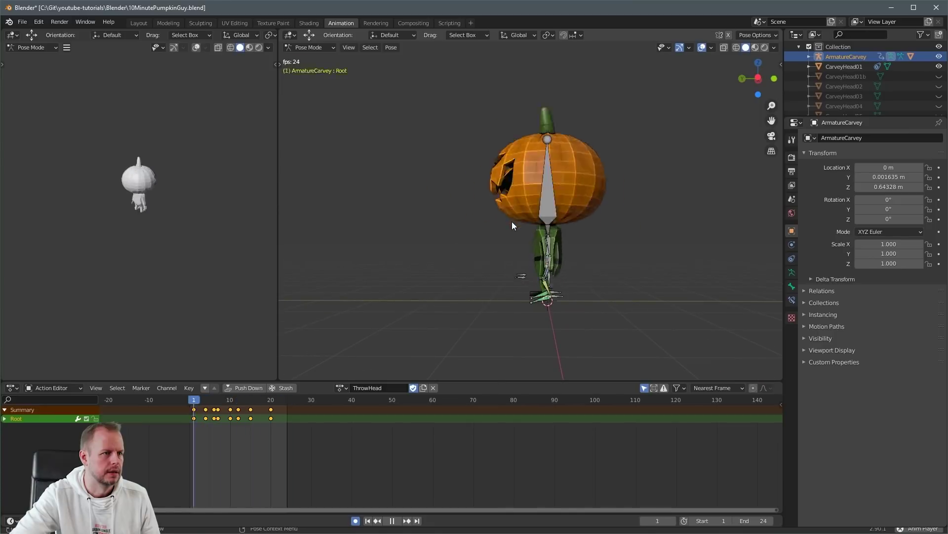
middle_drag(471, 218, 561, 224)
scroll(560, 226, up, 1)
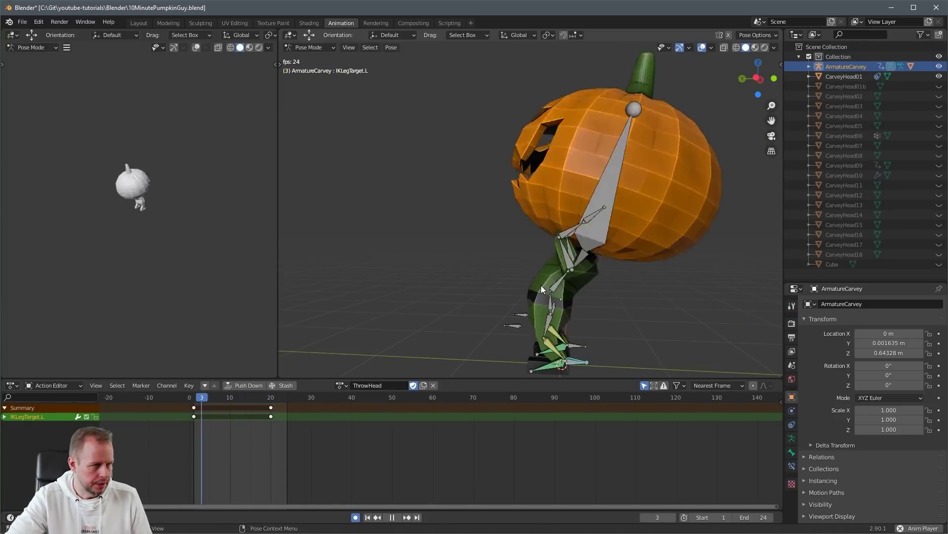
key(space)
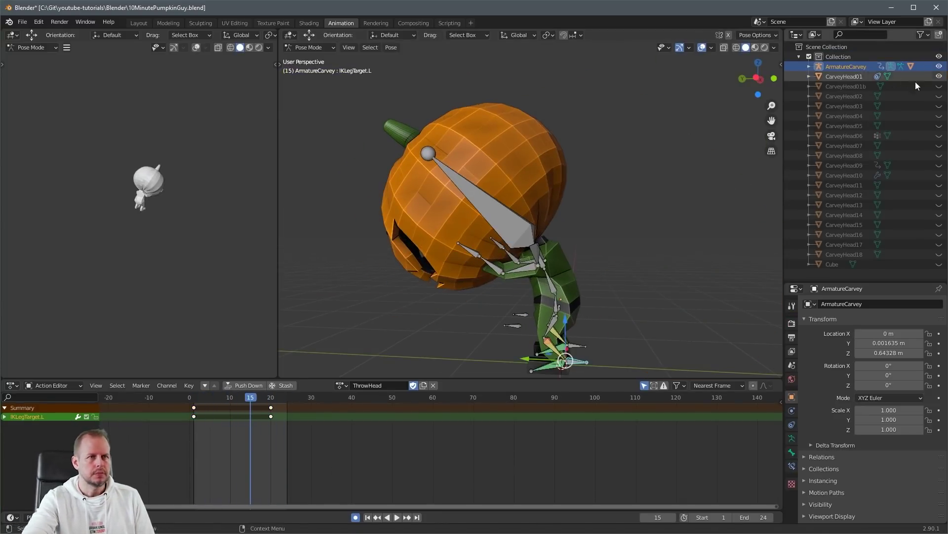
key(space)
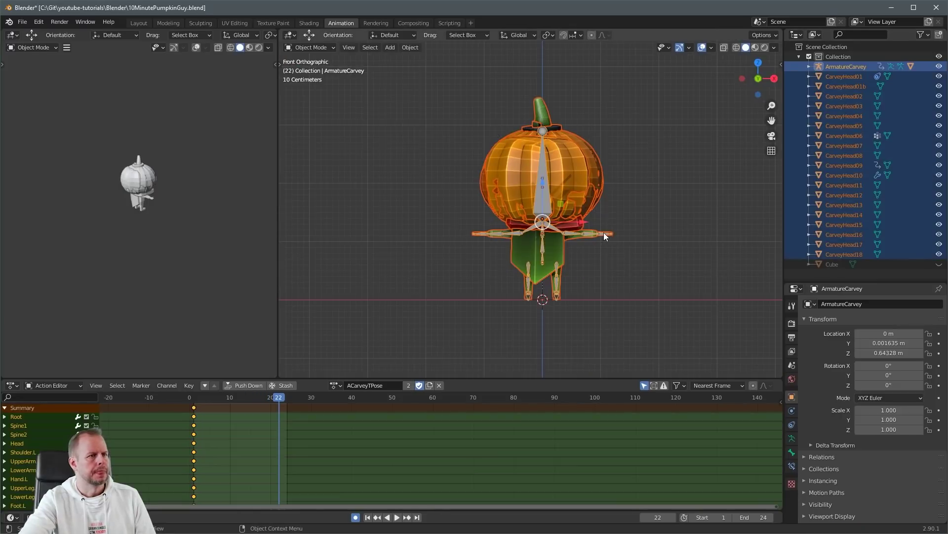
- Set up an FBX export limited to selected objects, with Apply Scalings at FBX Units Scale and the forward axis at Y Forward
click(22, 22)
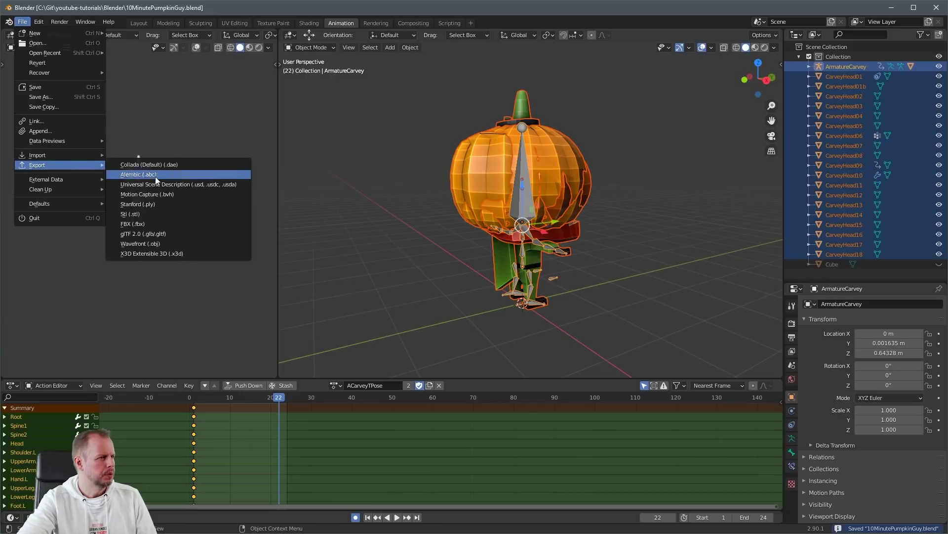
click(148, 223)
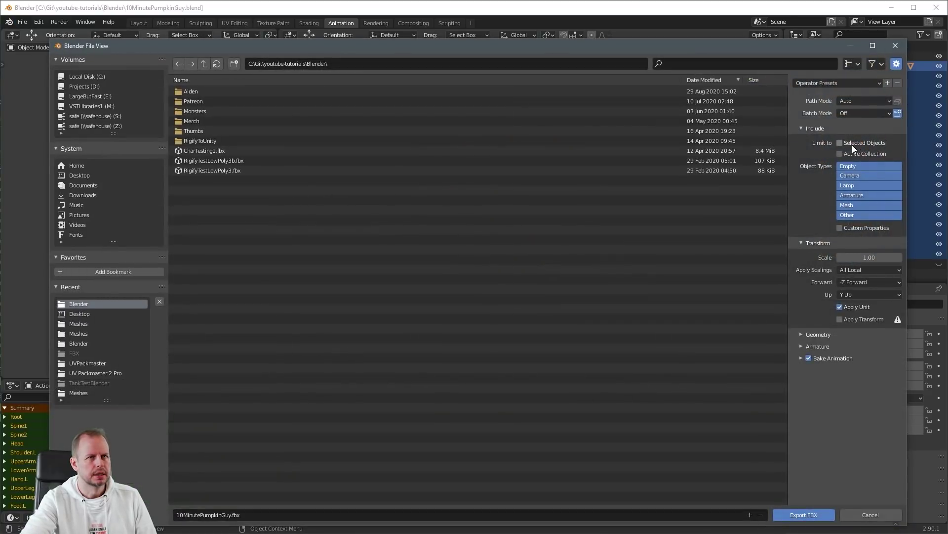
click(867, 271)
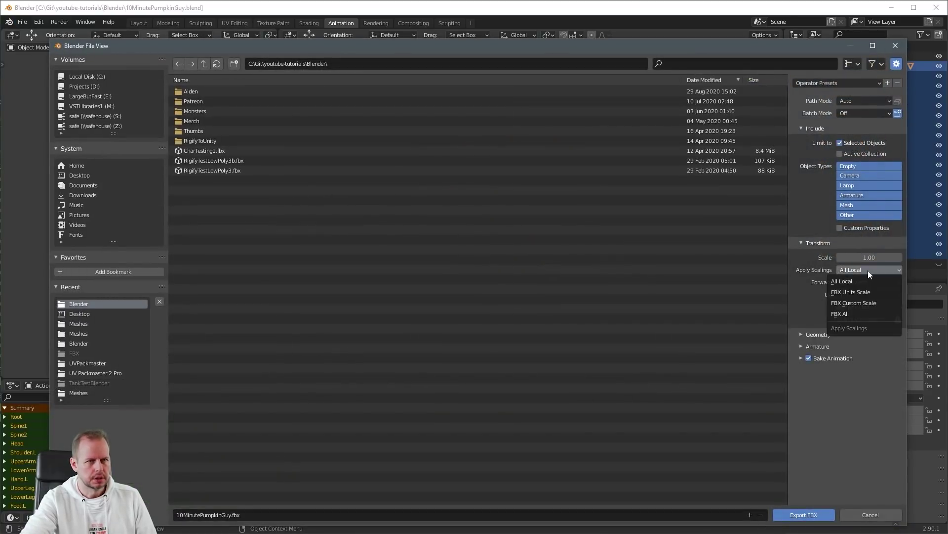
click(868, 292)
click(869, 282)
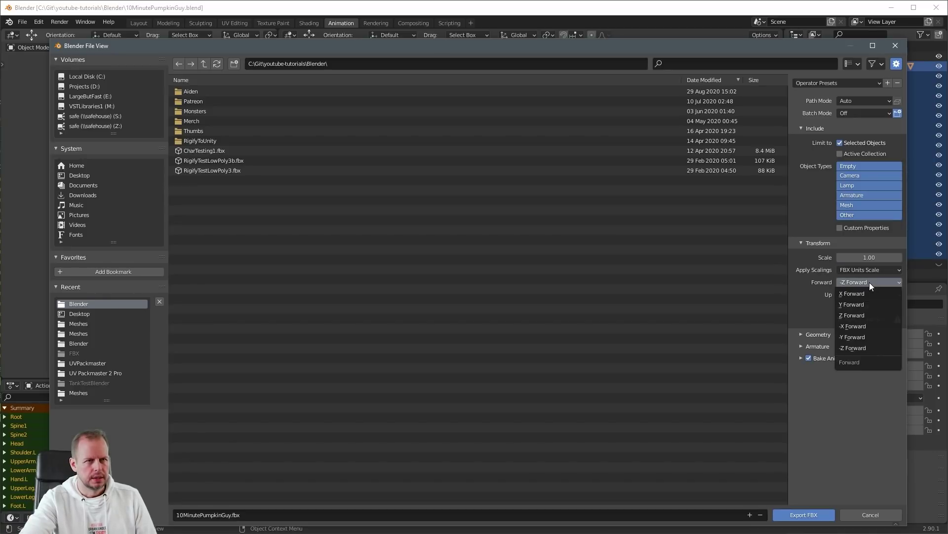
click(871, 305)
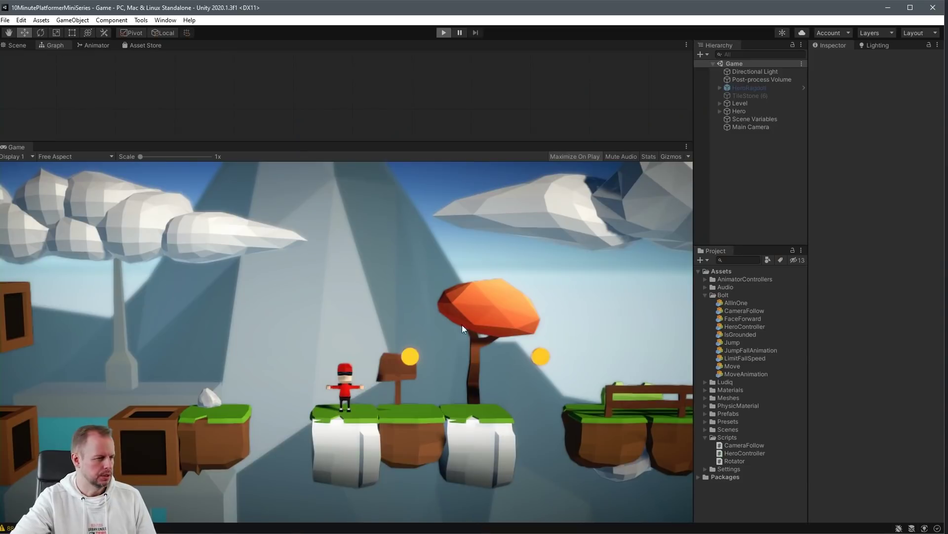
- In Unity, play-test the platformer level by running and jumping to the right with the hero, and stop play mode
key(ctrl+p)
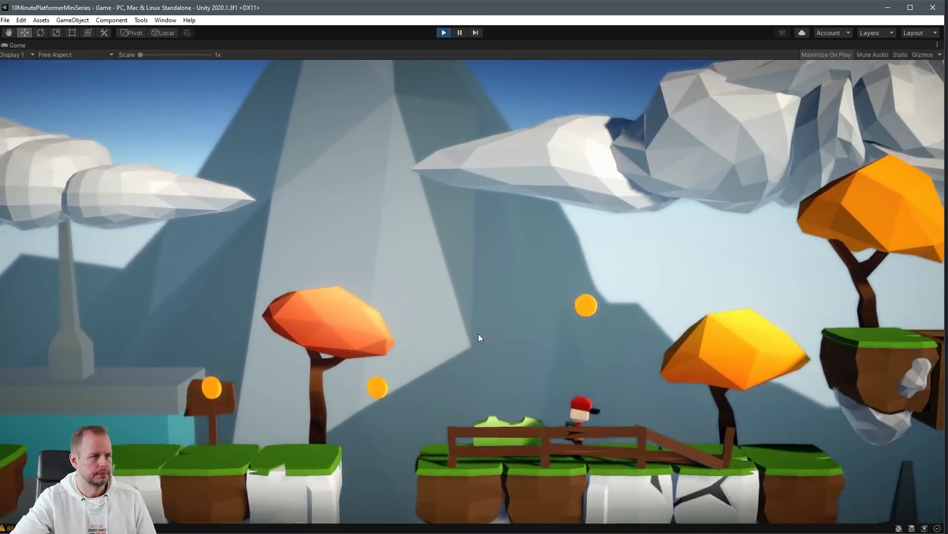
key(space)
key(space)
key(Right)
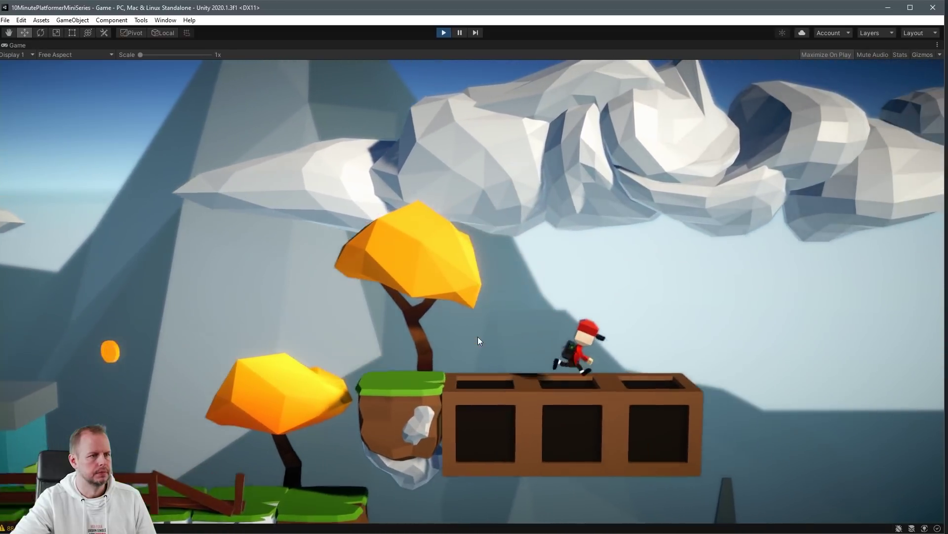
key(ctrl+p)
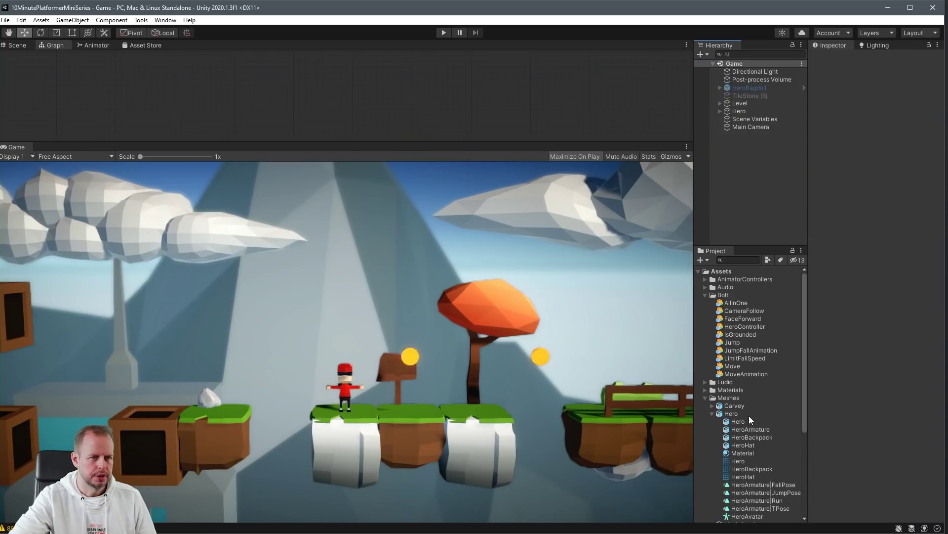
- Add the Carvey model from the Meshes folder to the Game scene's hierarchy
click(713, 414)
click(712, 405)
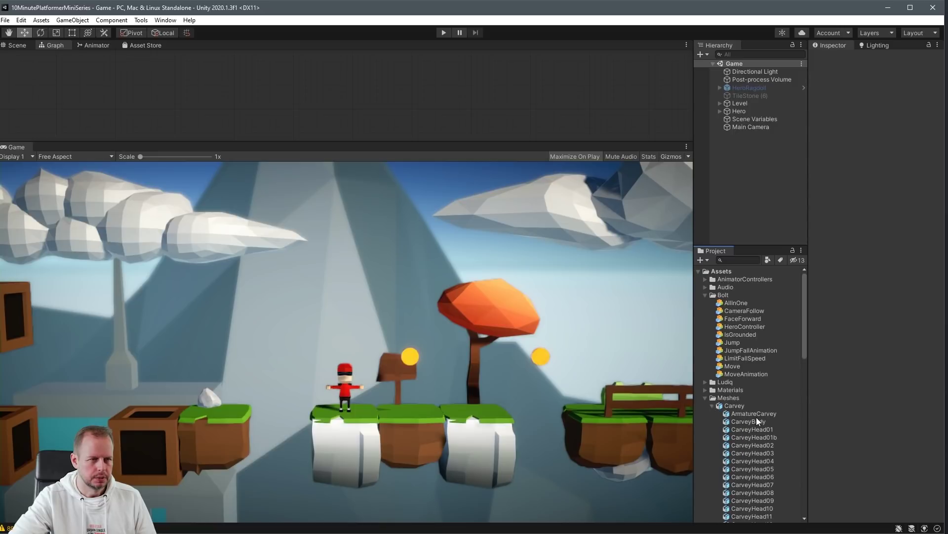
scroll(757, 417, down, 5)
drag(734, 287, 784, 200)
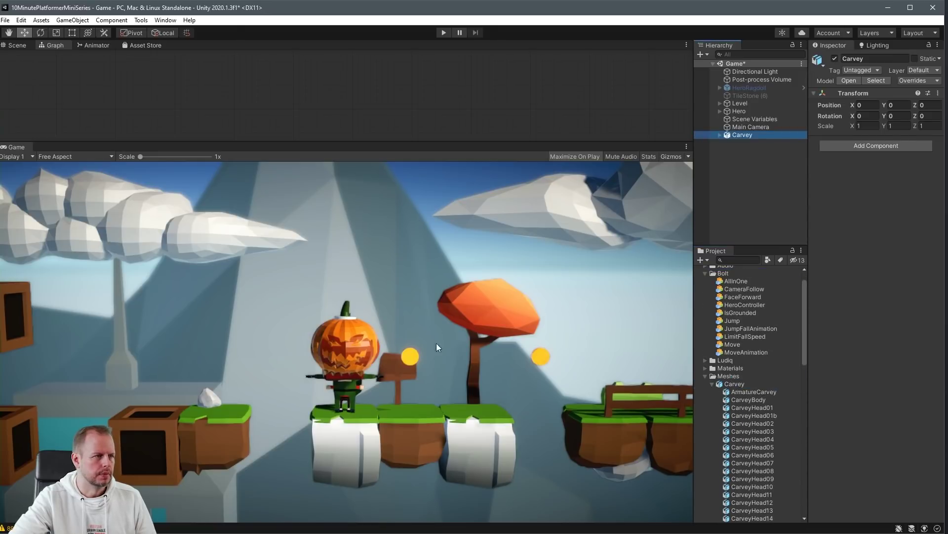
- Move the Carvey object along X to position 3.06 in the Scene view, clear of the hero
click(353, 349)
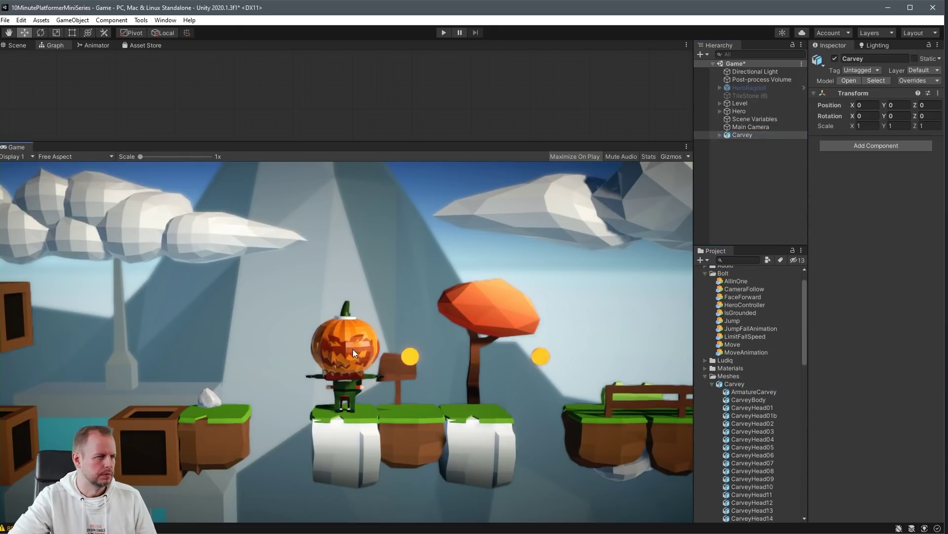
click(736, 135)
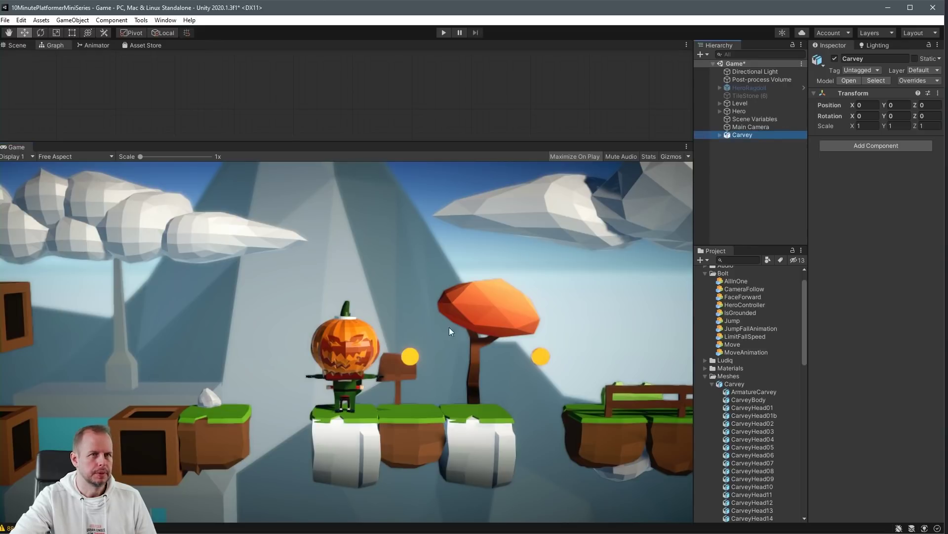
key(ctrl+1)
drag(356, 111, 407, 119)
- Expand the Carvey object in the hierarchy and unpack its prefab completely
click(721, 135)
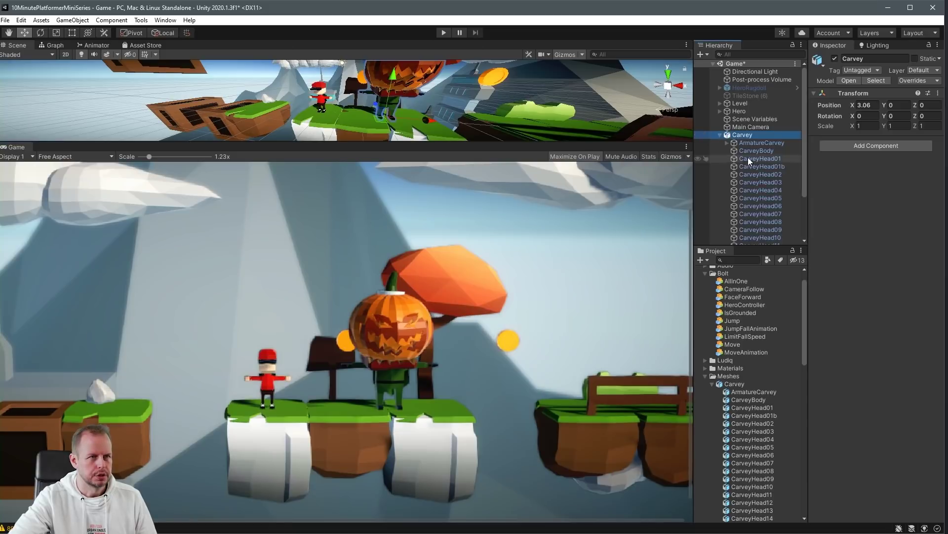
right_click(746, 137)
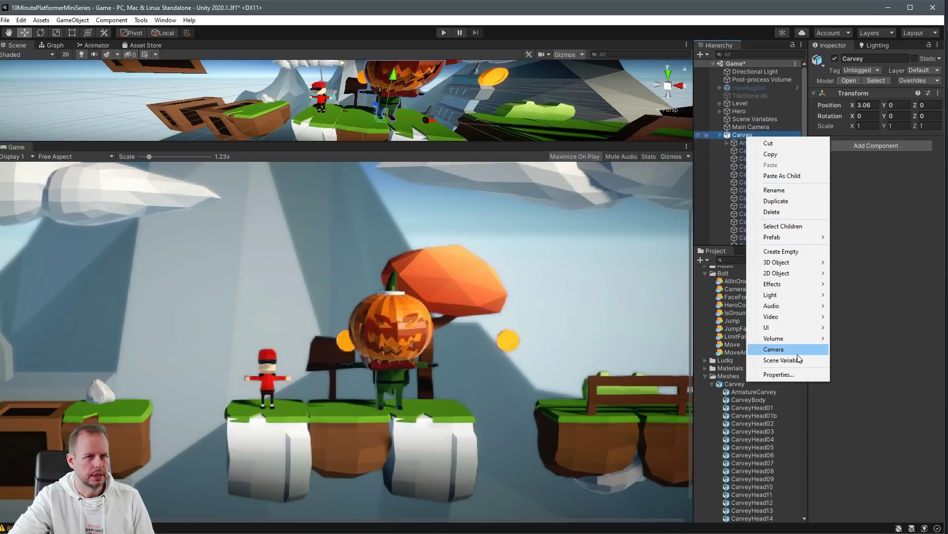
mouse_move(808, 239)
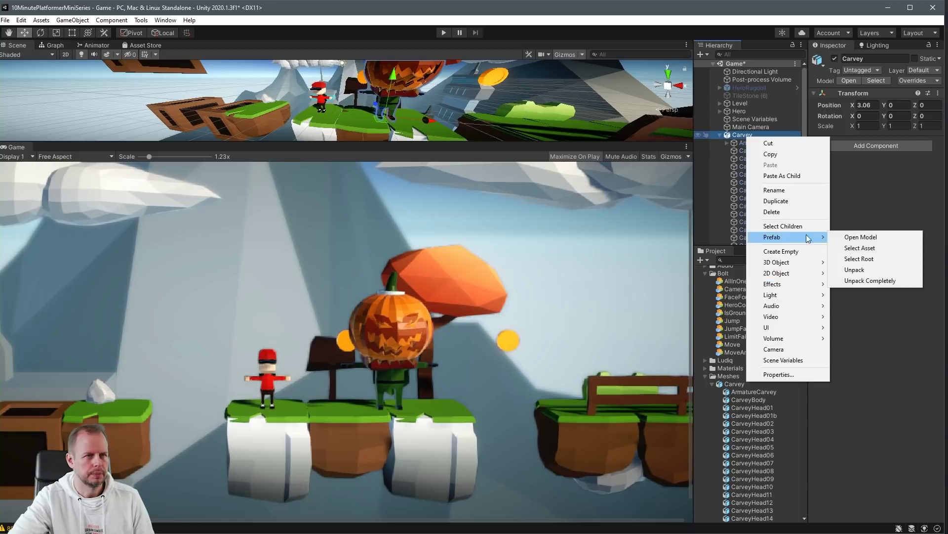
click(878, 280)
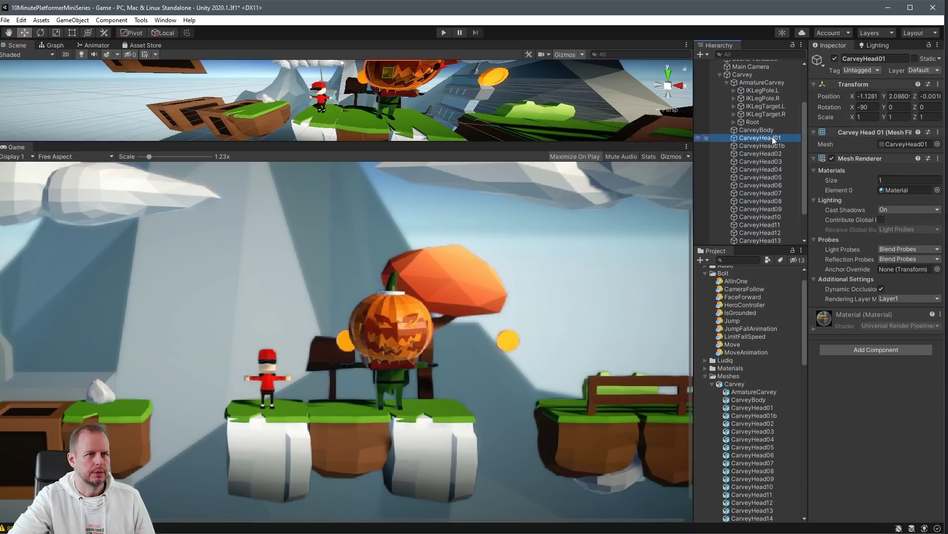
- Parent all the CarveyHead objects to the Head bone under Root, Spine1 and Spine2 in Carvey's armature
click(775, 140)
scroll(776, 176, down, 2)
shift+click(769, 240)
scroll(776, 197, up, 4)
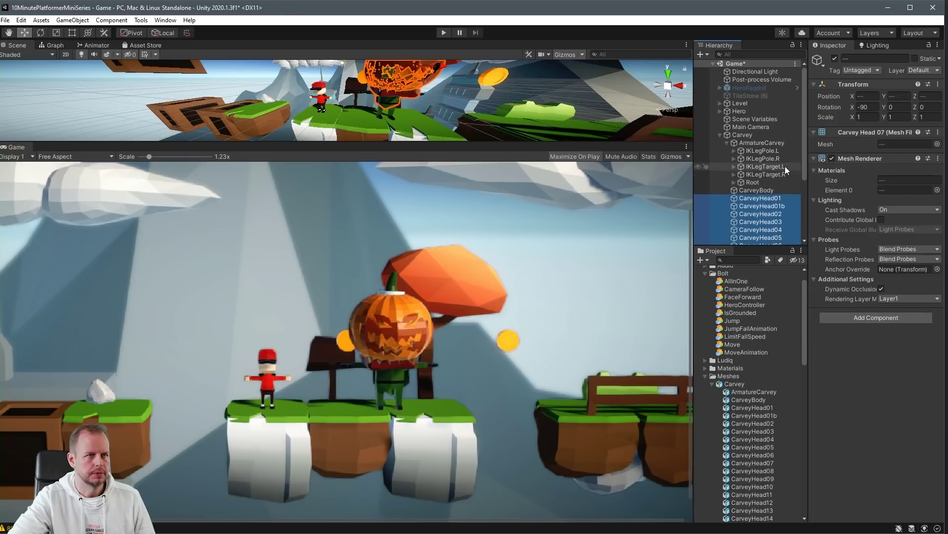
click(734, 182)
scroll(741, 182, down, 3)
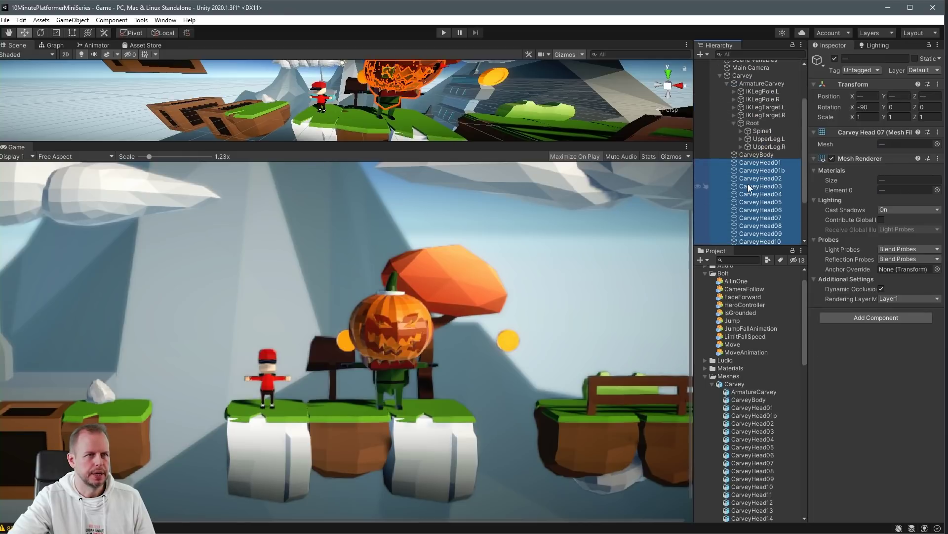
click(740, 131)
click(747, 140)
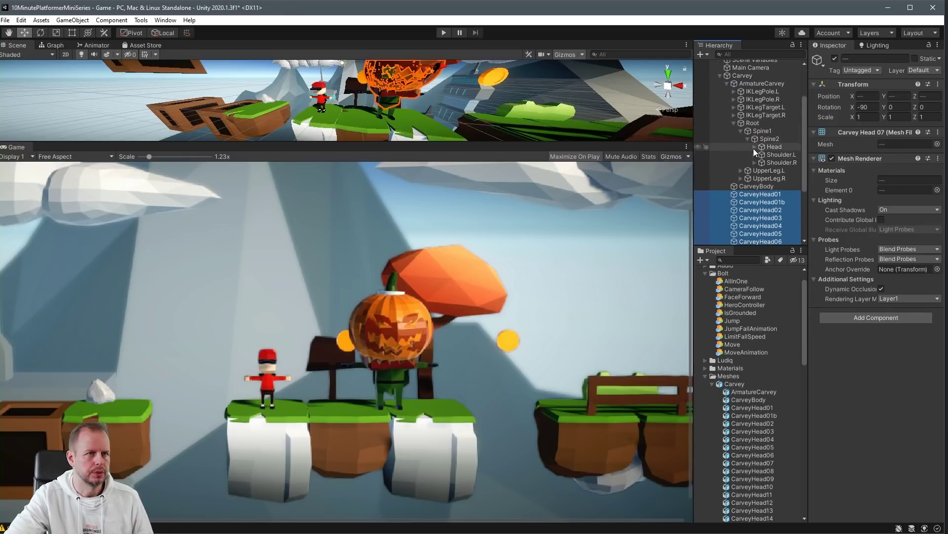
click(755, 147)
drag(768, 205, 779, 150)
- Widen the hierarchy and deactivate every head under the Head bone from CarveyHead01b onward, leaving CarveyHead01 active
click(776, 84)
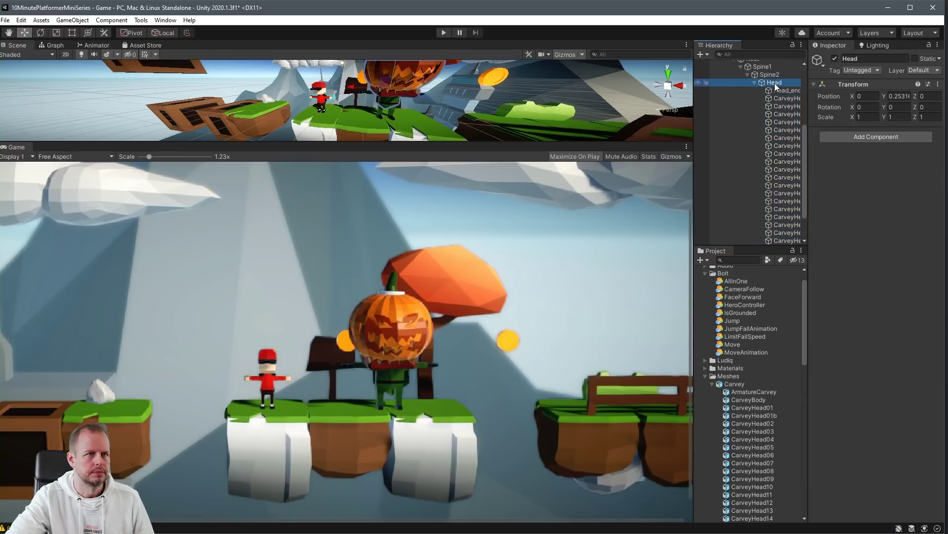
click(788, 109)
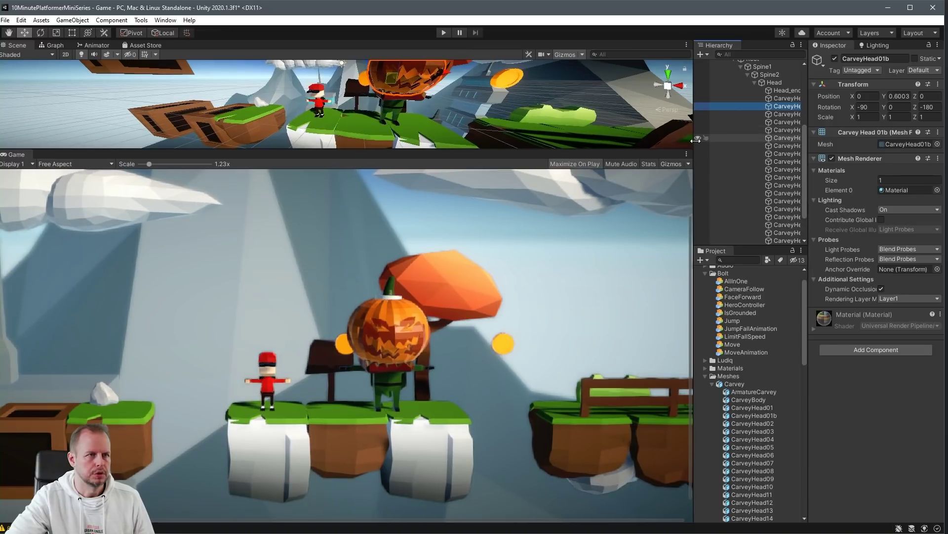
drag(695, 140, 623, 141)
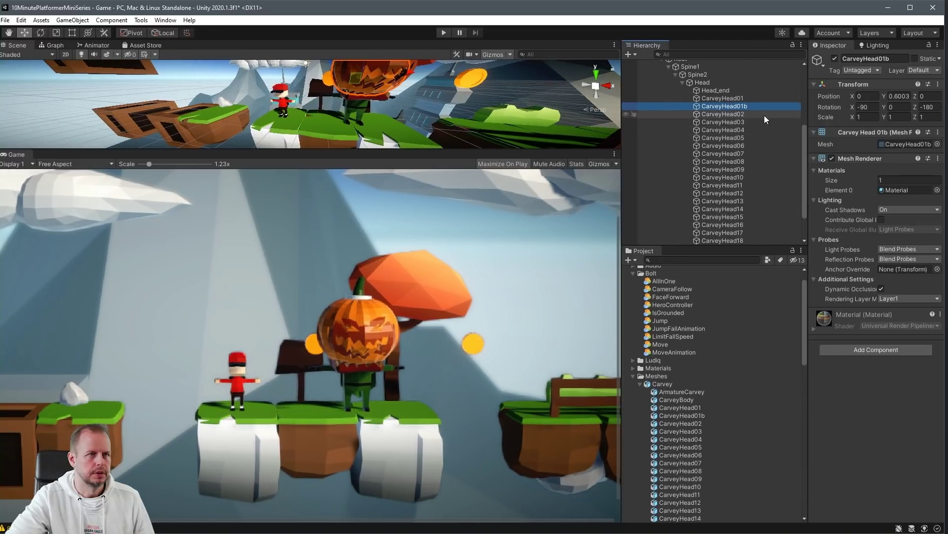
scroll(763, 114, down, 2)
shift+click(746, 201)
click(835, 59)
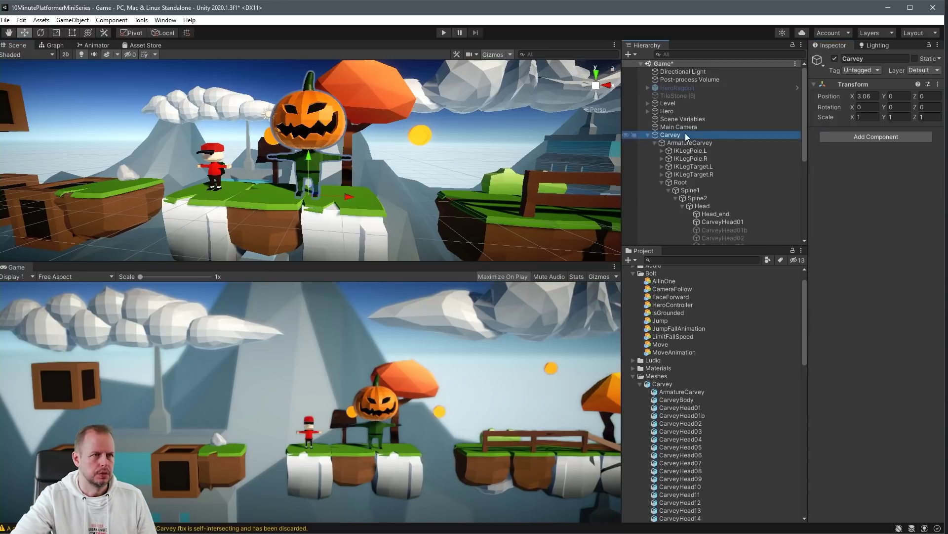
- Set the Carvey object's scale to 0.7 on X, Y and Z
click(867, 116)
text(0)
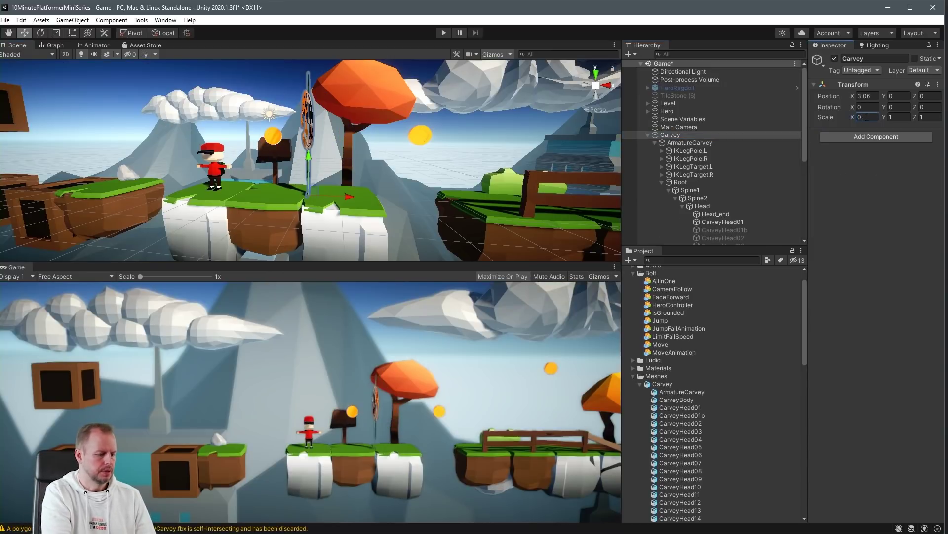
text(.8)
key(BackSpace)
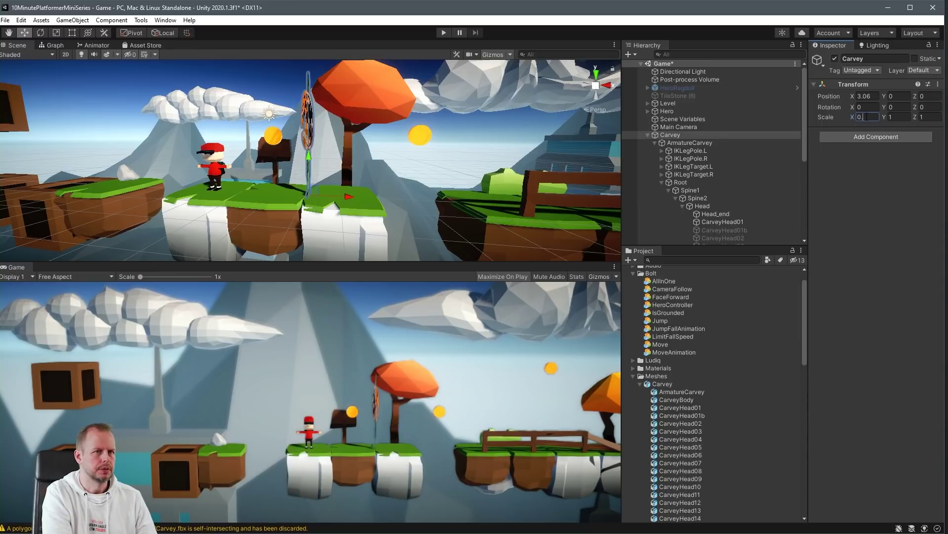
text(7)
key(Tab)
text(0.7)
key(Tab)
text(0.7)
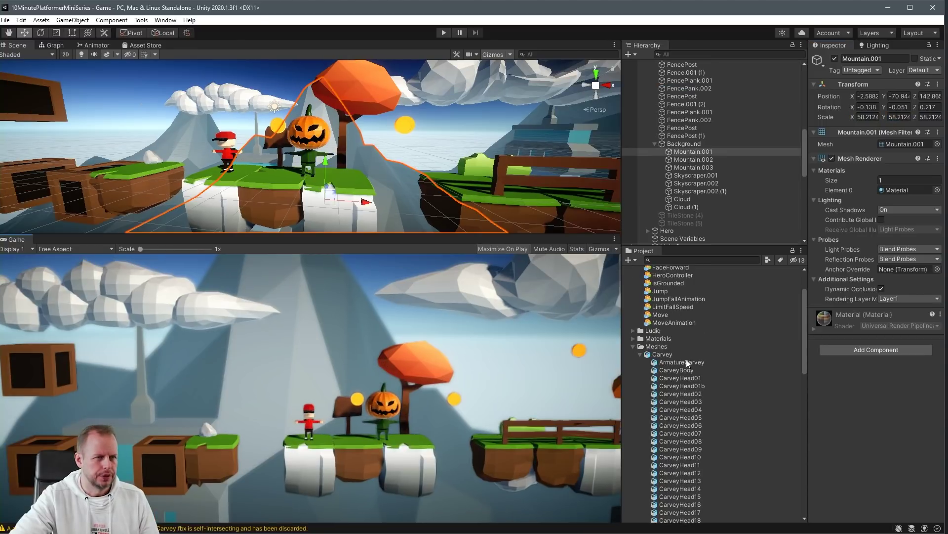
- Duplicate the HeroController script in the Scripts folder as CarveyController and attach the copy to the Carvey object
scroll(686, 359, up, 3)
click(669, 364)
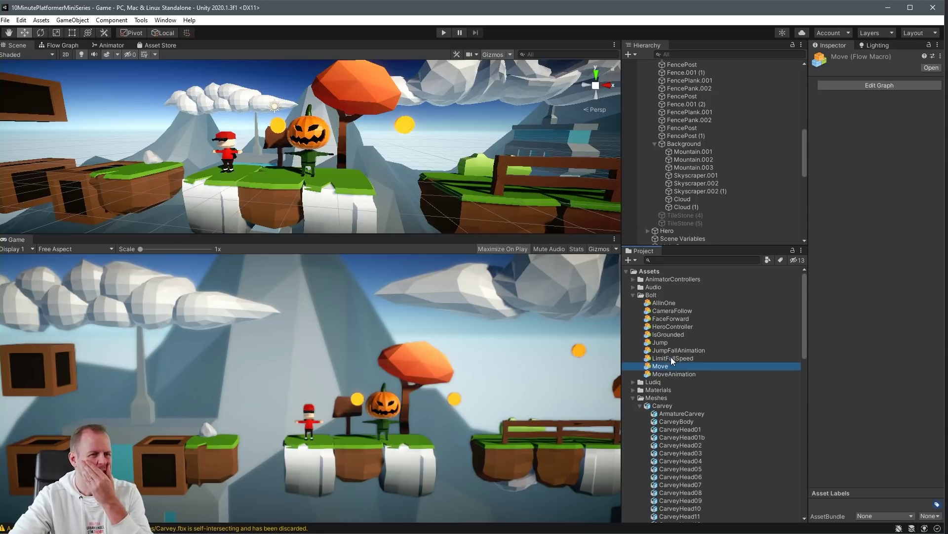
click(633, 398)
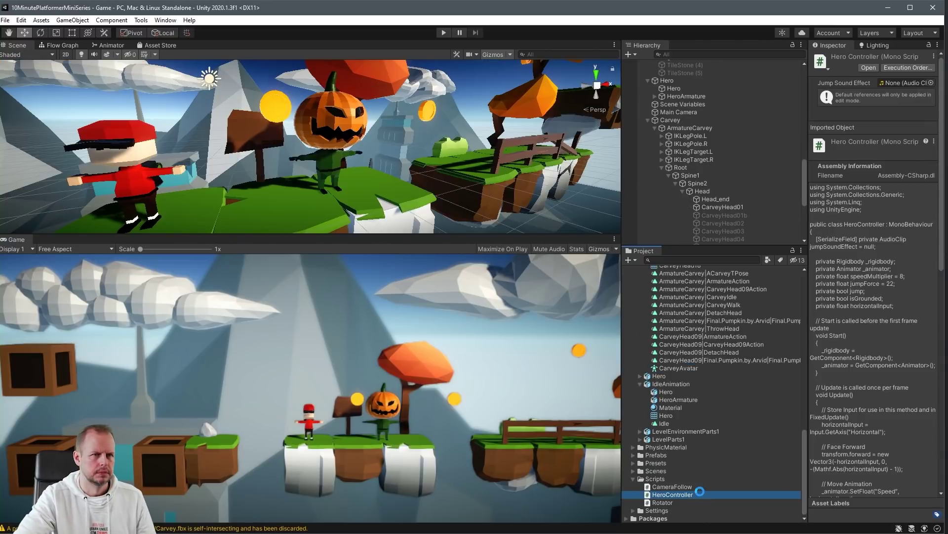
click(678, 502)
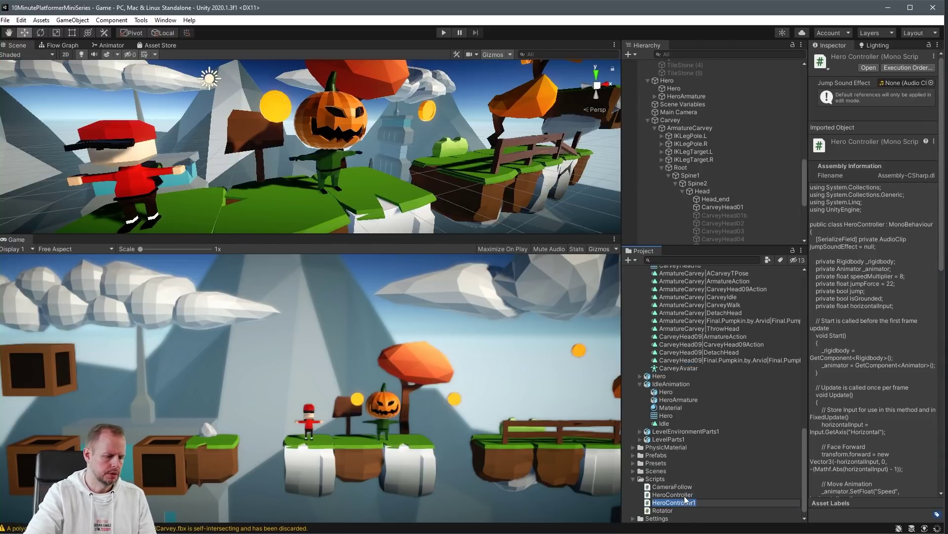
text(Carvey)
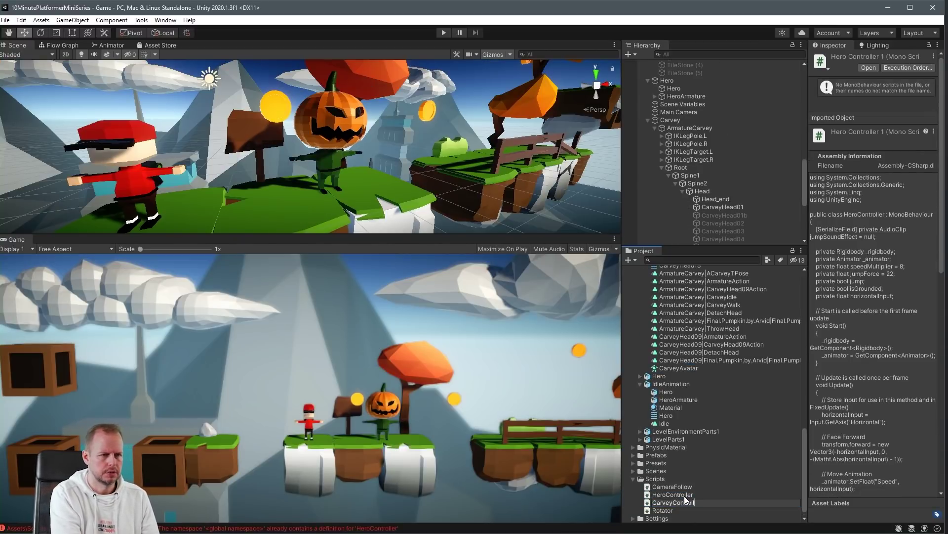
key(Return)
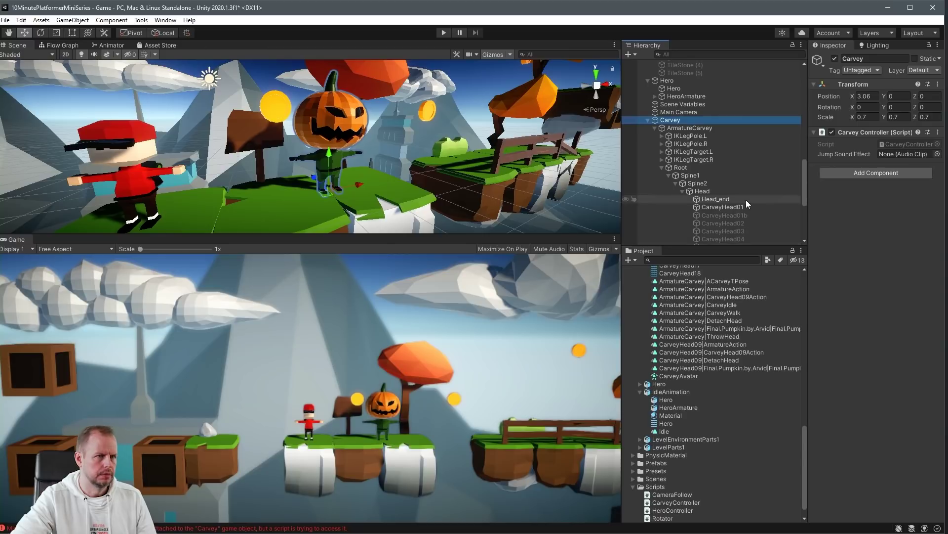
- Add an Animator component to the Carvey object
click(867, 173)
text(animator)
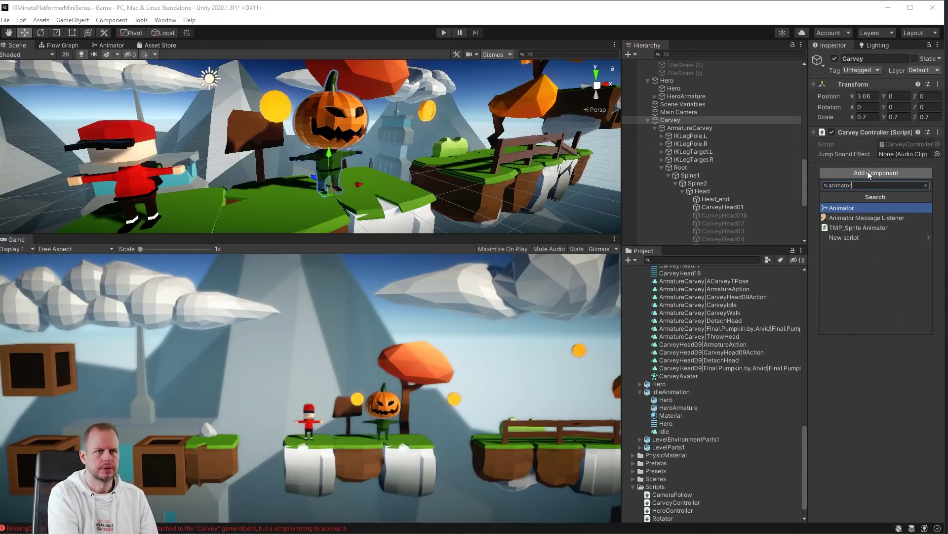
key(Return)
- Duplicate HeroAnimController in the AnimatorControllers folder and name the copy CarveyAnimController
scroll(691, 418, up, 16)
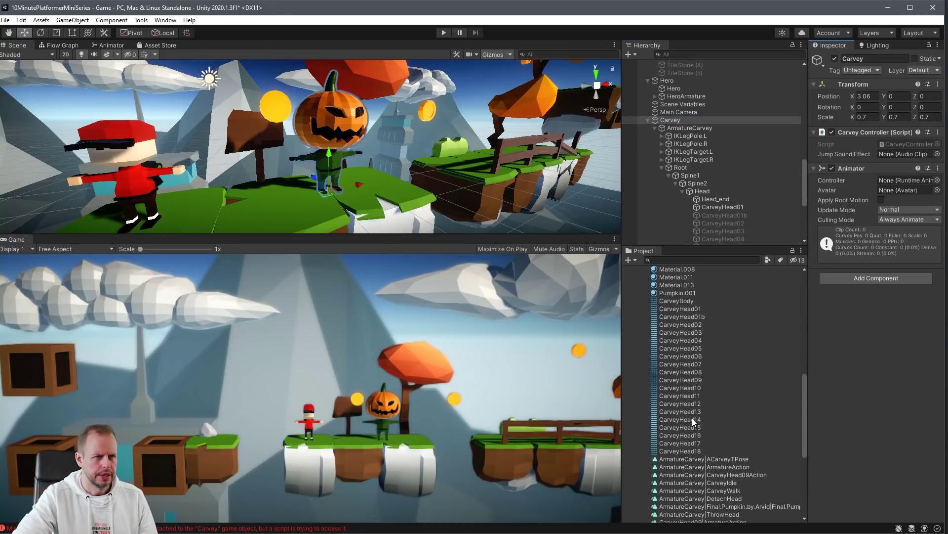
click(634, 398)
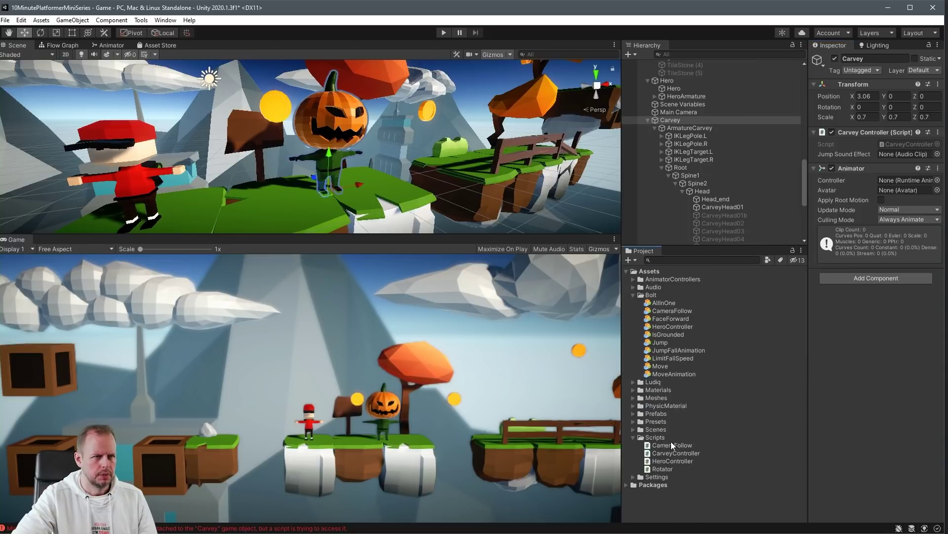
click(631, 276)
click(632, 278)
click(672, 287)
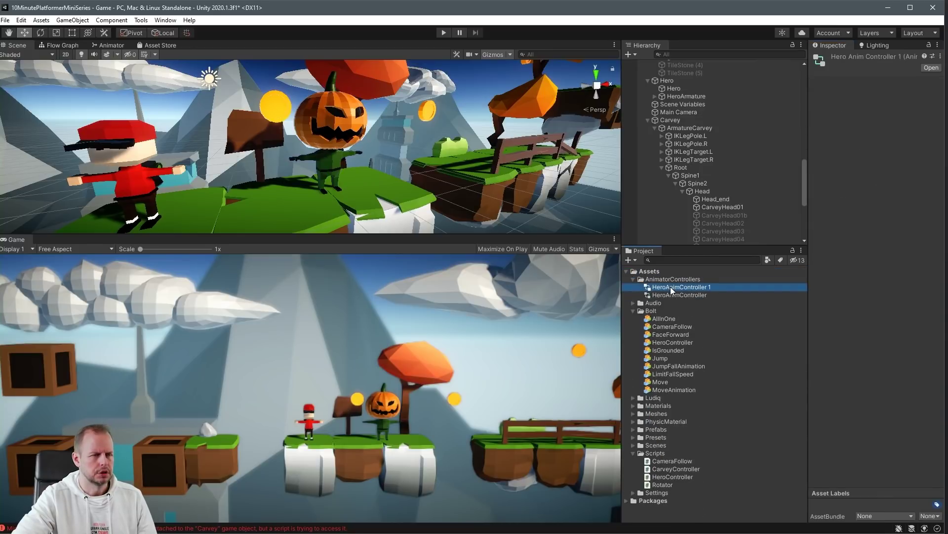
click(671, 286)
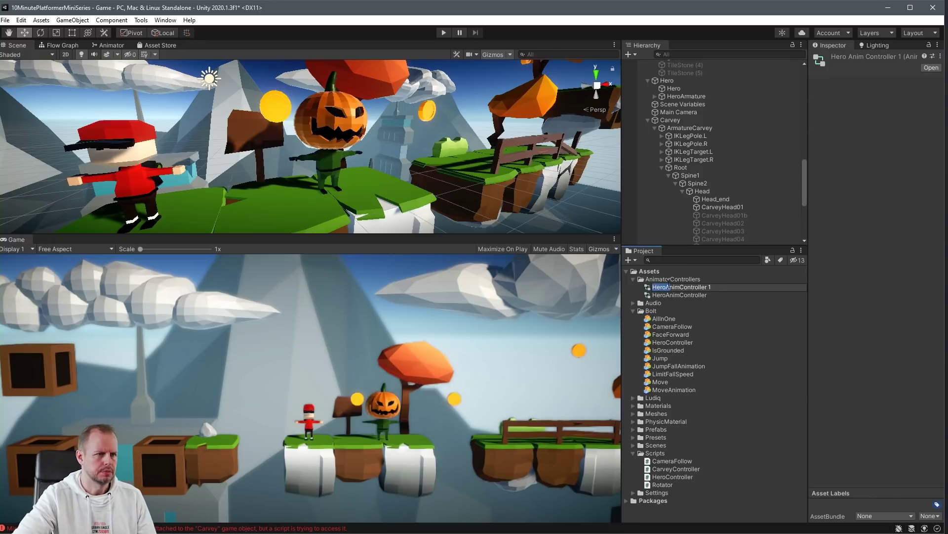
text(Carve)
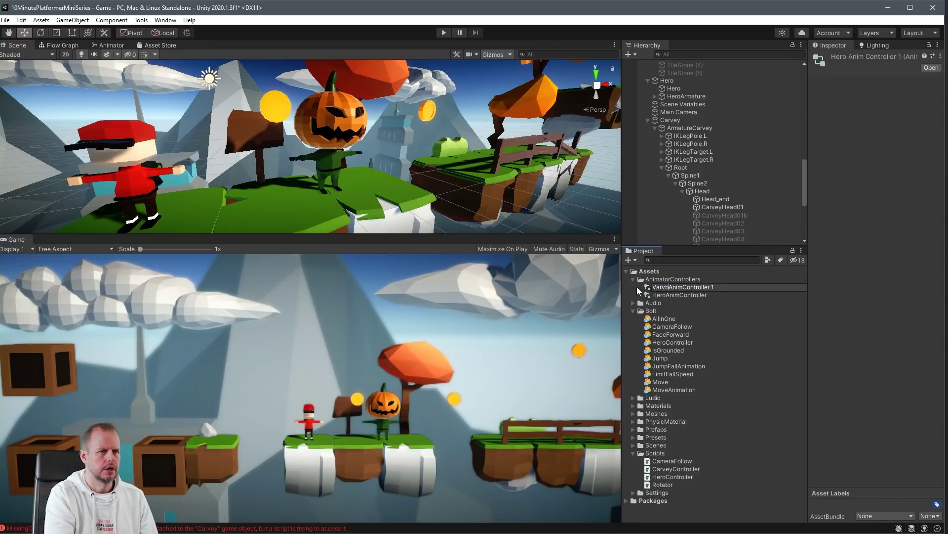
key(BackSpace)
key(BackSpace)
key(BackSpace)
key(BackSpace)
key(BackSpace)
text(Carvey)
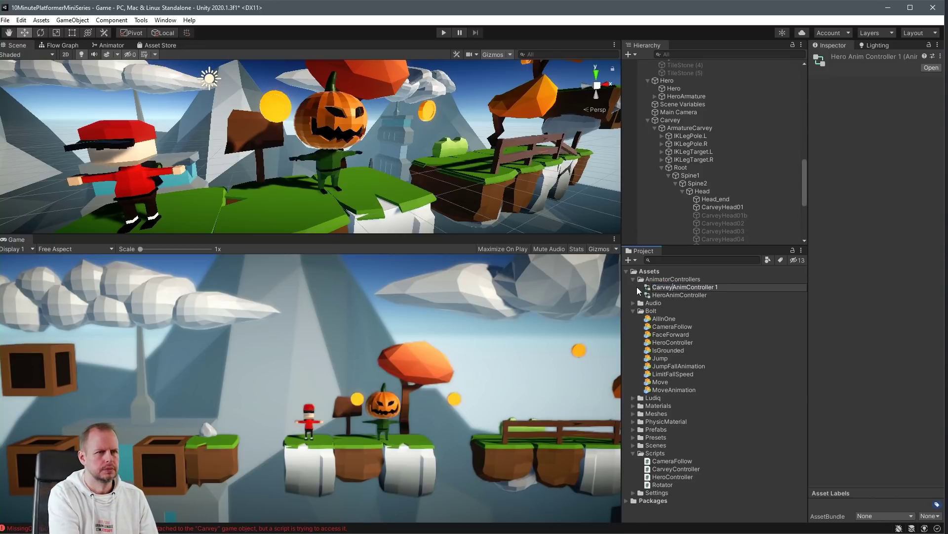
key(End)
key(BackSpace)
key(BackSpace)
key(Return)
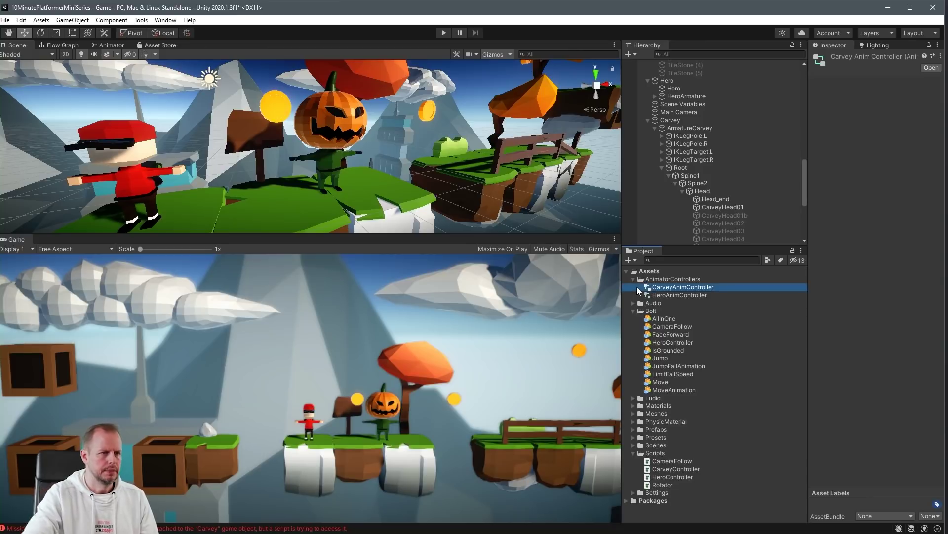
- Open CarveyAnimController and delete its JumpFallBlendTree and HeroArmature|Run states
double_click(682, 287)
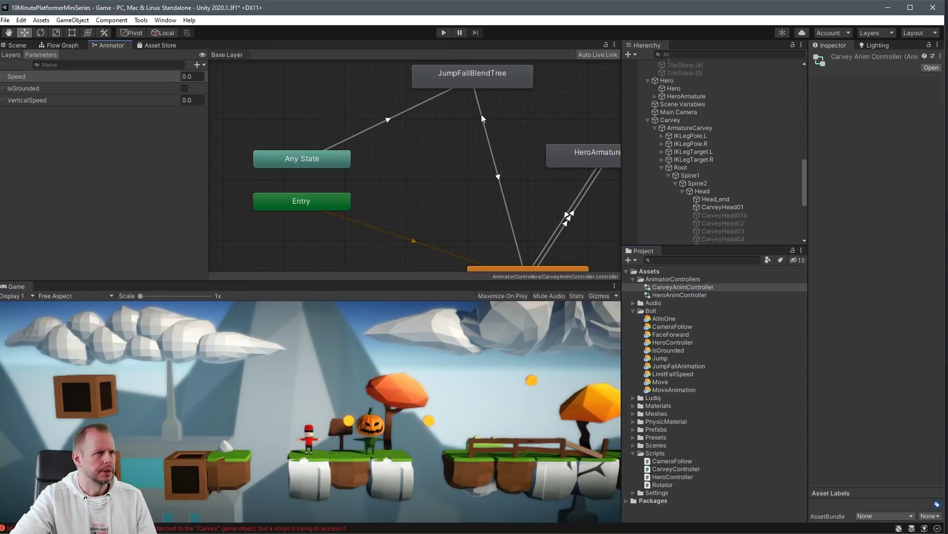
scroll(481, 114, down, 2)
click(473, 92)
key(Delete)
click(582, 150)
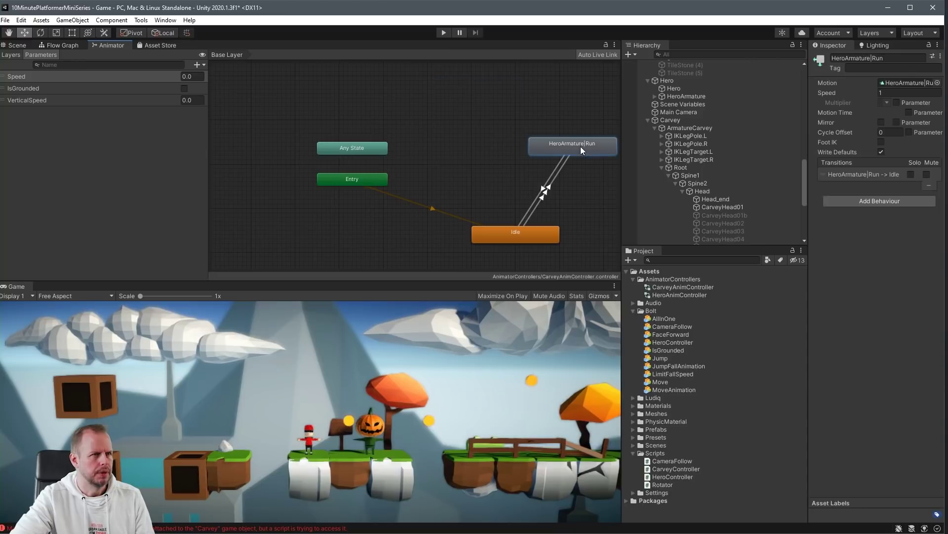
key(Delete)
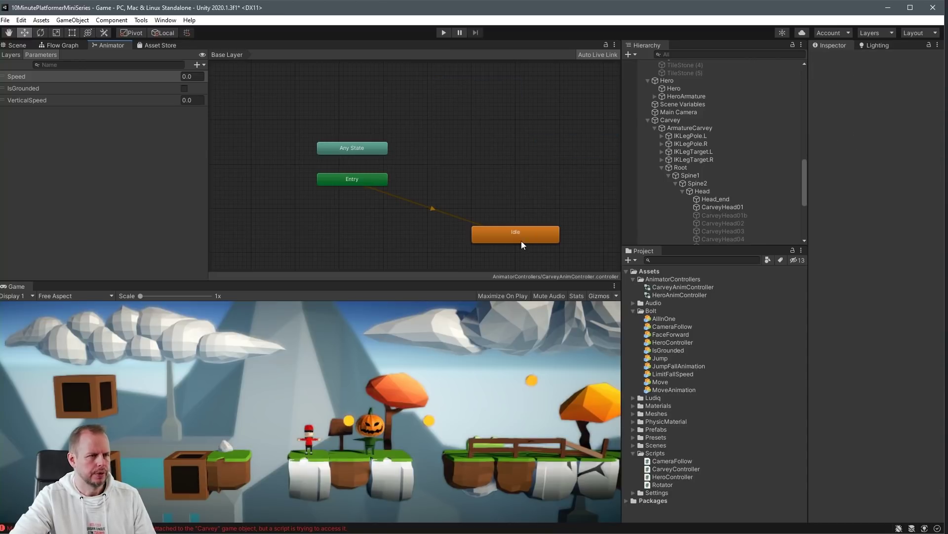
- Move the Idle state slightly up in the graph and set its motion to ArmatureCarvey|CarveyIdle
drag(521, 240, 516, 208)
click(937, 83)
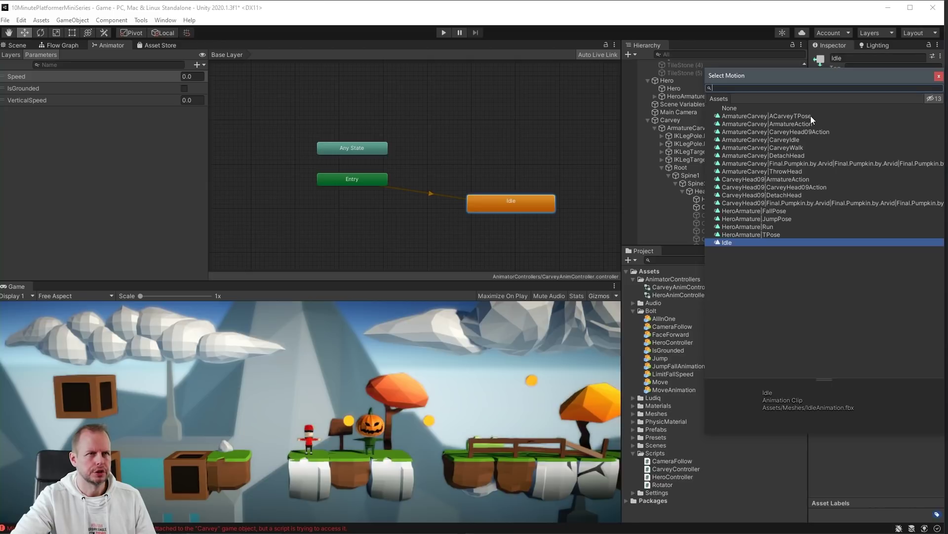
double_click(792, 142)
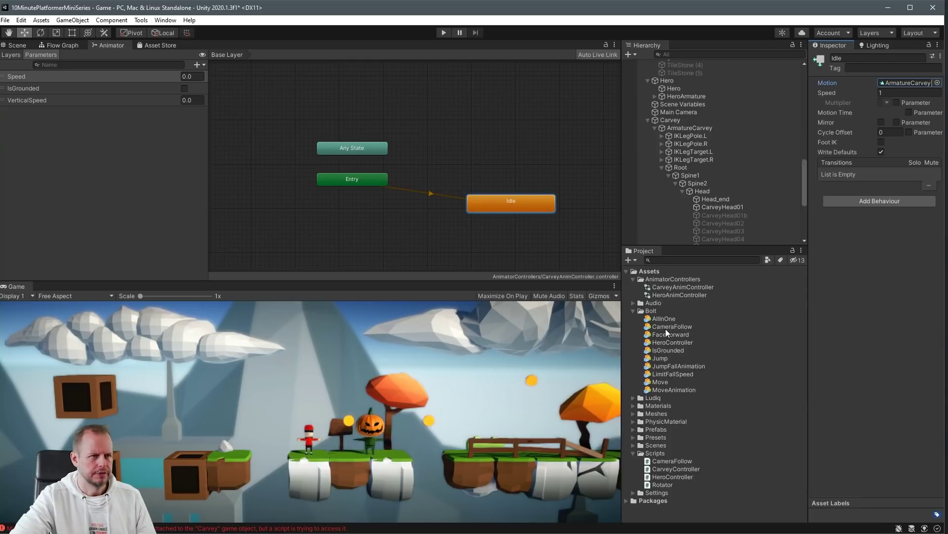
- Enable Loop Time for the ArmatureCarvey|CarveyIdle clip in the Carvey model's animation import settings and apply it
click(635, 414)
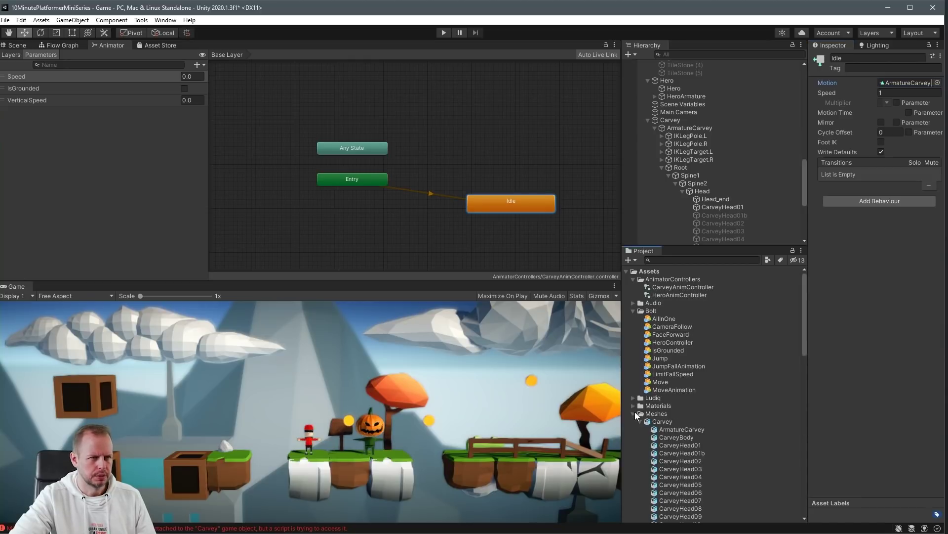
click(662, 422)
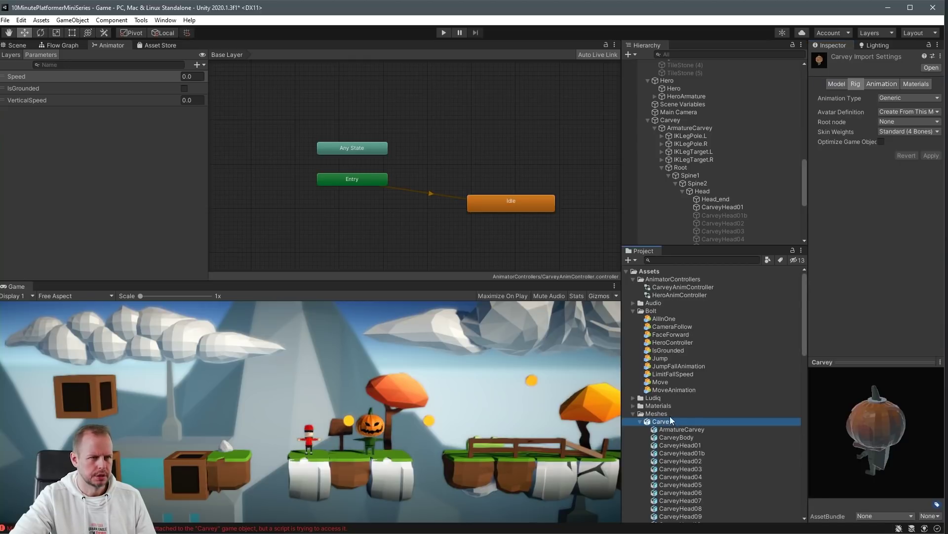
click(881, 84)
scroll(901, 244, down, 3)
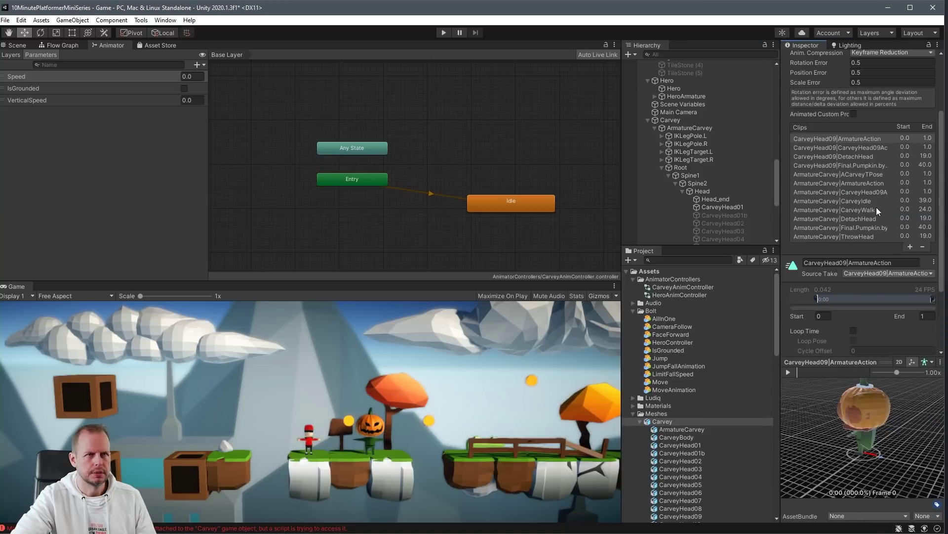
click(872, 202)
click(854, 331)
scroll(889, 334, down, 3)
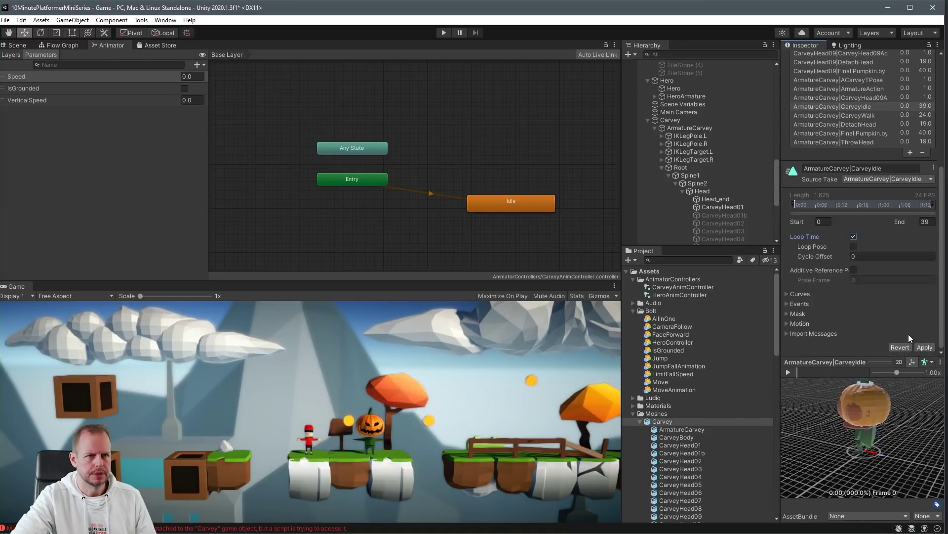
click(925, 346)
- Enable Loop Time for the ArmatureCarvey|CarveyWalk clip and apply the import settings
click(871, 116)
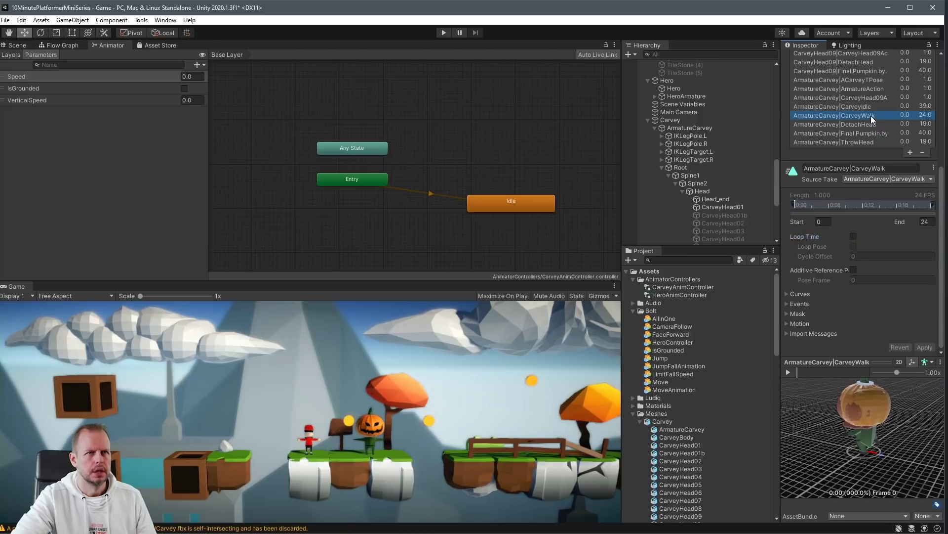
click(854, 237)
click(924, 346)
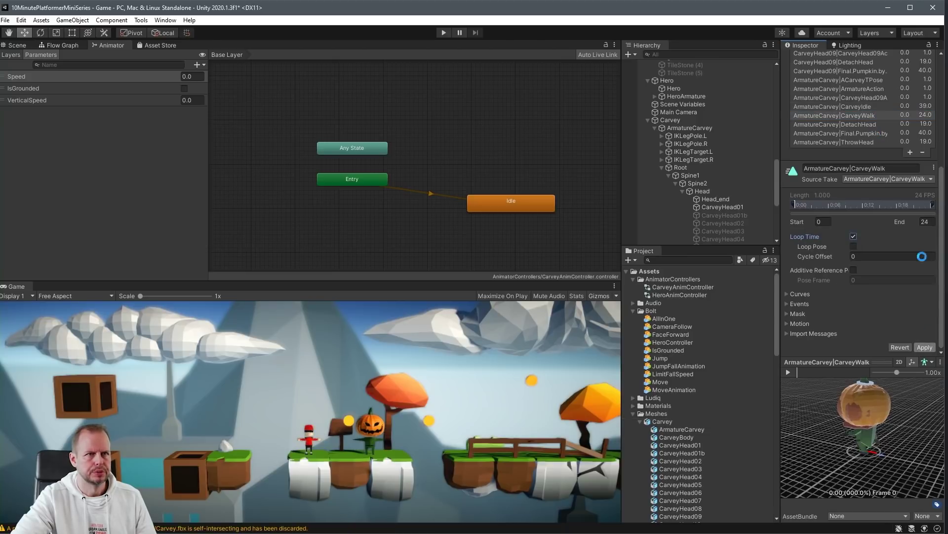
click(702, 160)
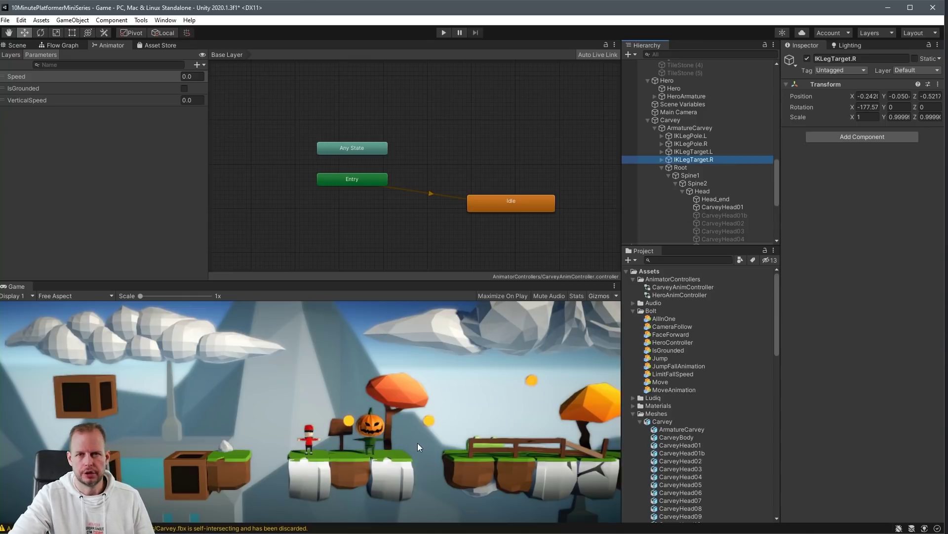
- Shift the Idle state slightly toward Entry and create an empty state just above it in the animator graph
click(677, 120)
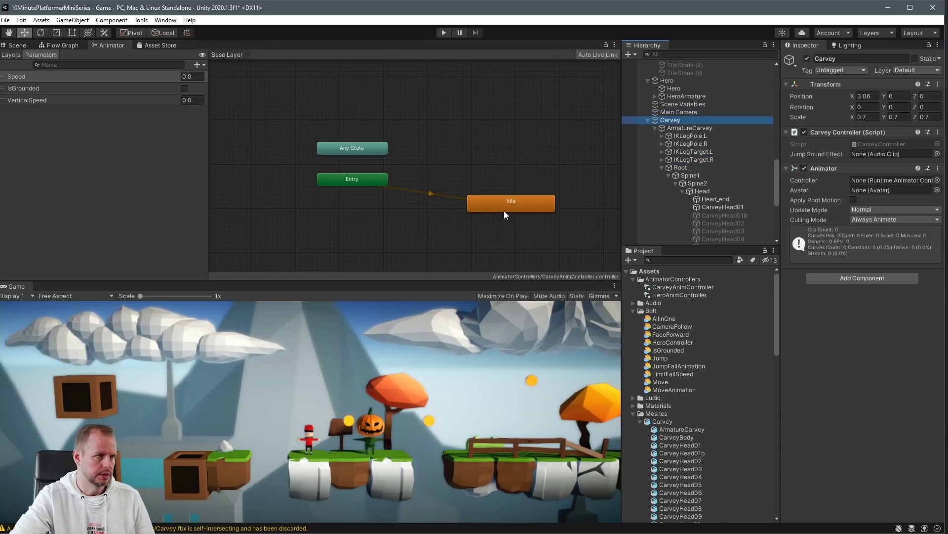
drag(504, 210, 486, 209)
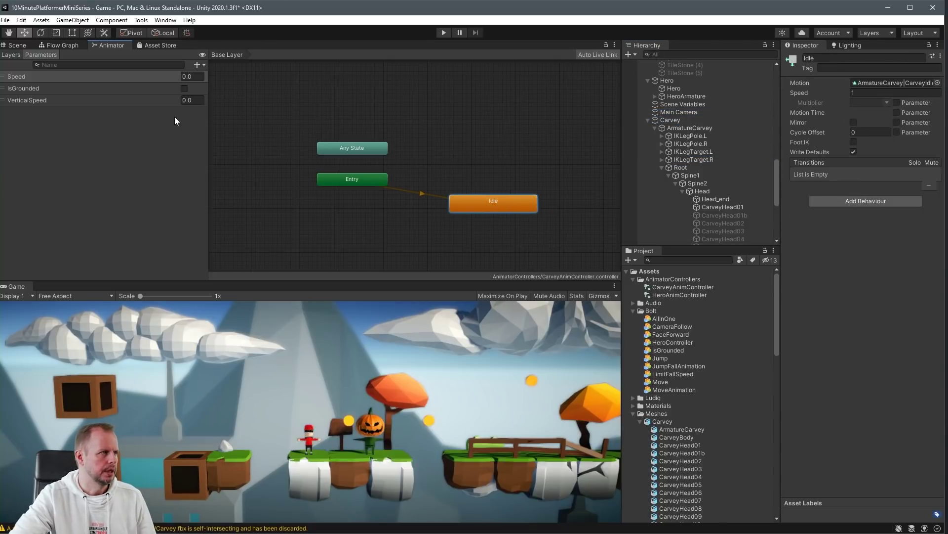
right_click(465, 136)
mouse_move(496, 139)
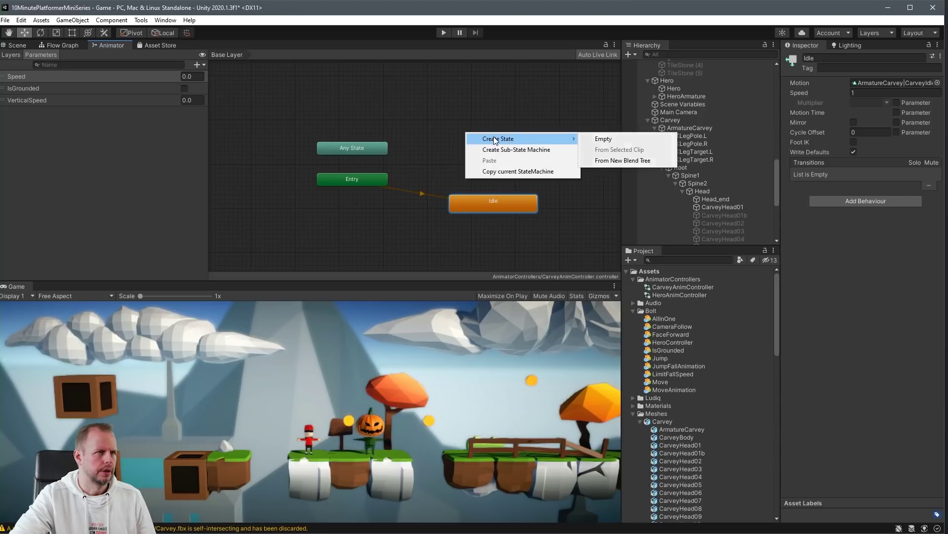
click(613, 141)
drag(525, 136, 517, 152)
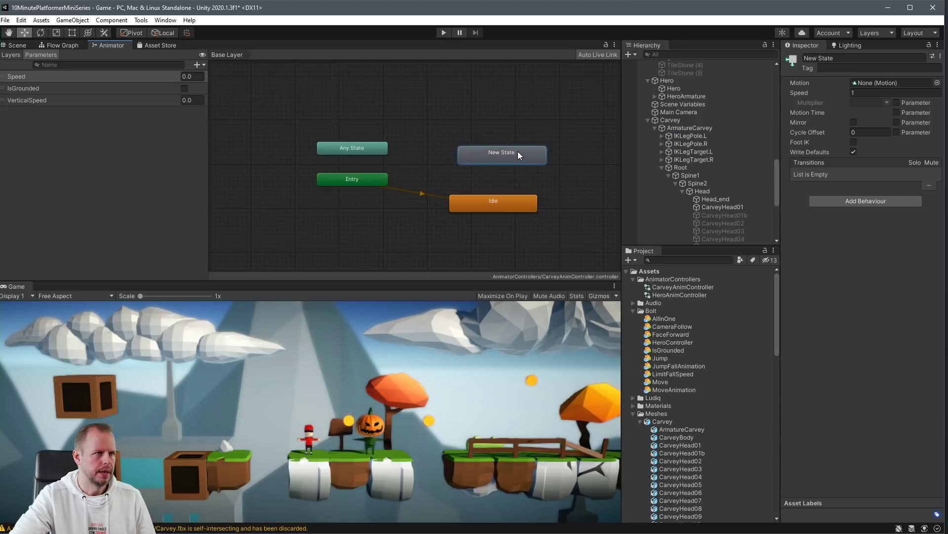
- Add a transition from Idle to New State with the condition Speed Greater 0.01
click(492, 207)
right_click(493, 211)
click(516, 211)
click(505, 153)
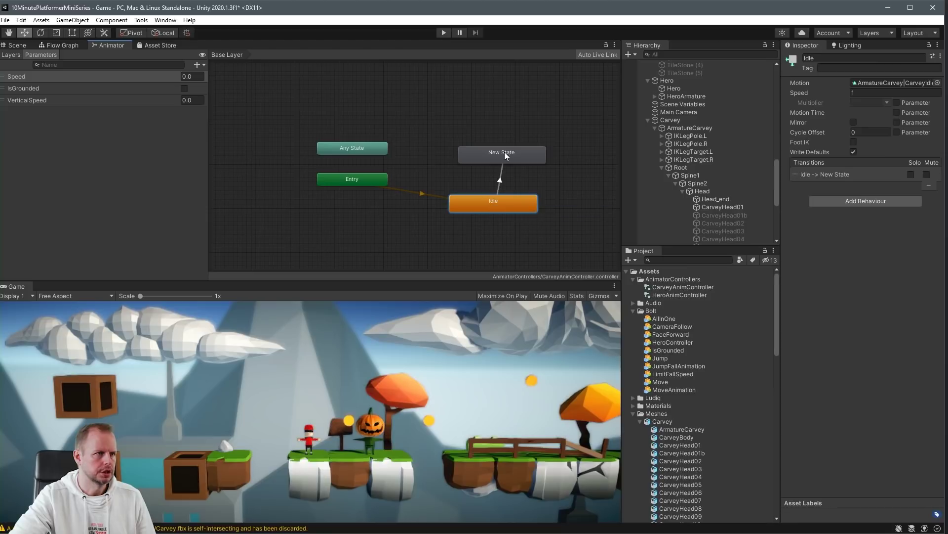
click(506, 182)
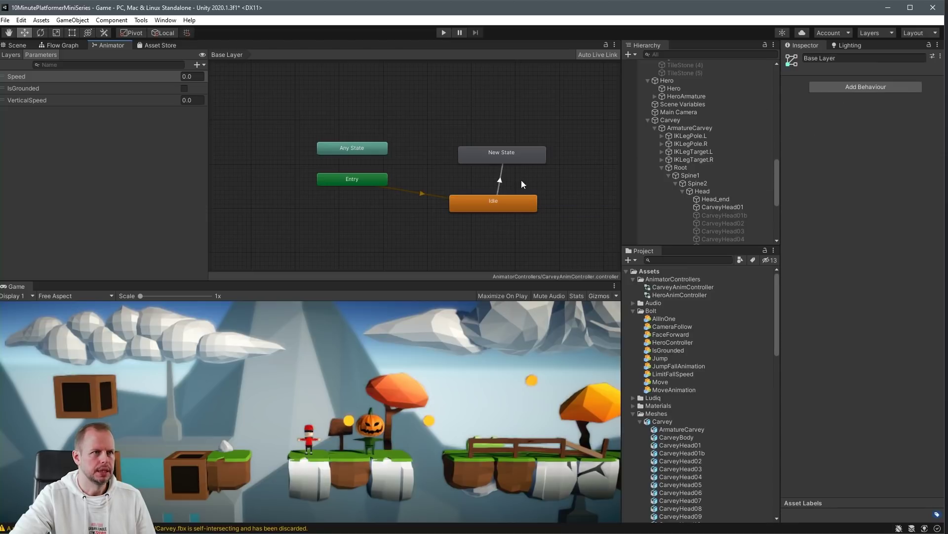
click(500, 181)
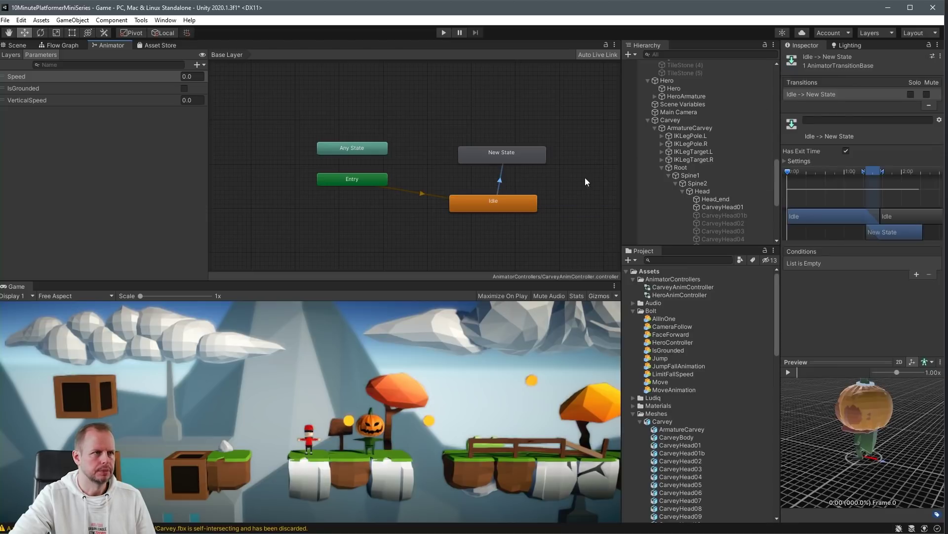
click(917, 275)
text(0.01)
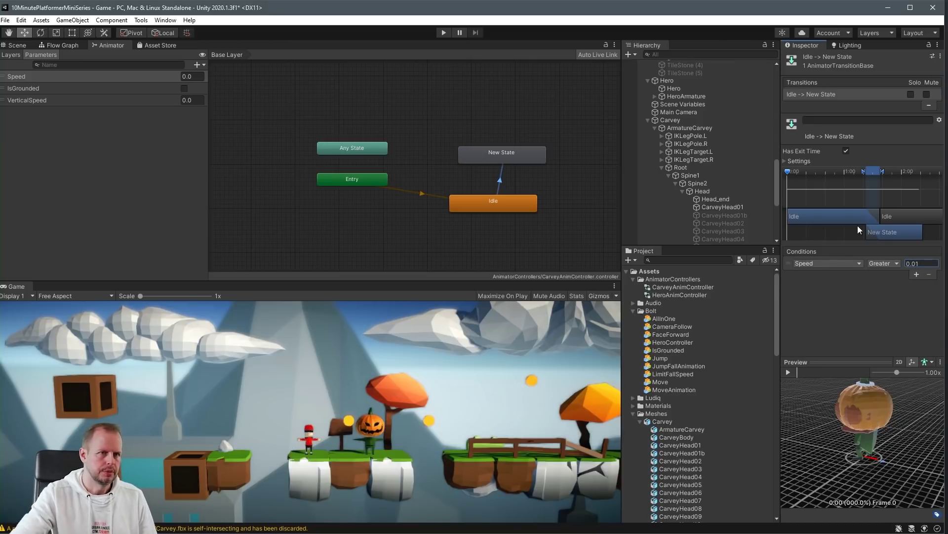
- Set the motion of New State to ArmatureCarvey|CarveyWalk
click(538, 161)
click(937, 83)
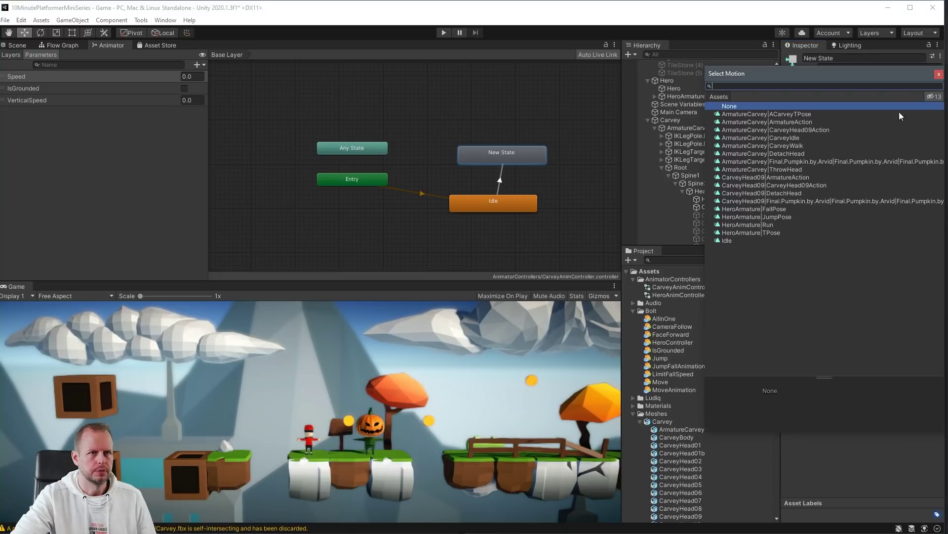
double_click(792, 146)
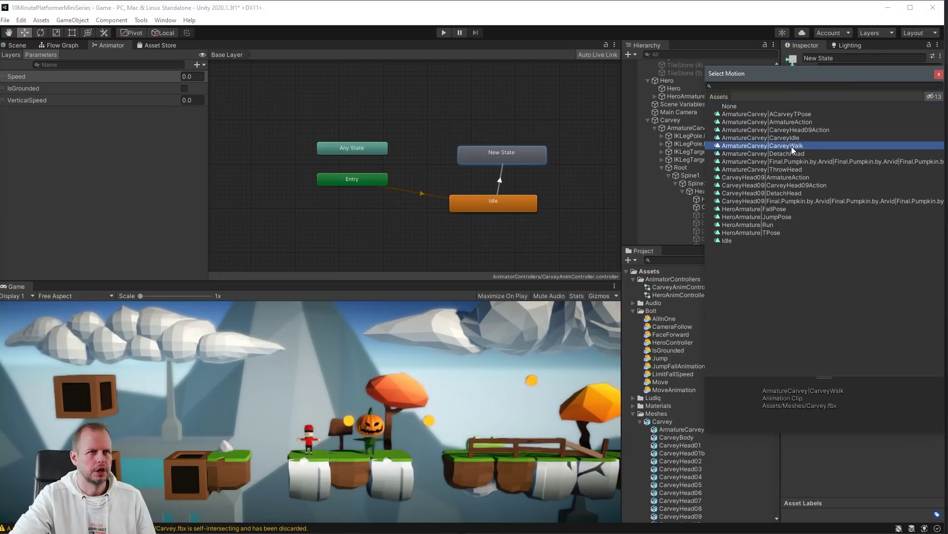
- Add a transition from New State back to Idle with the condition Speed Less 0.01
right_click(511, 150)
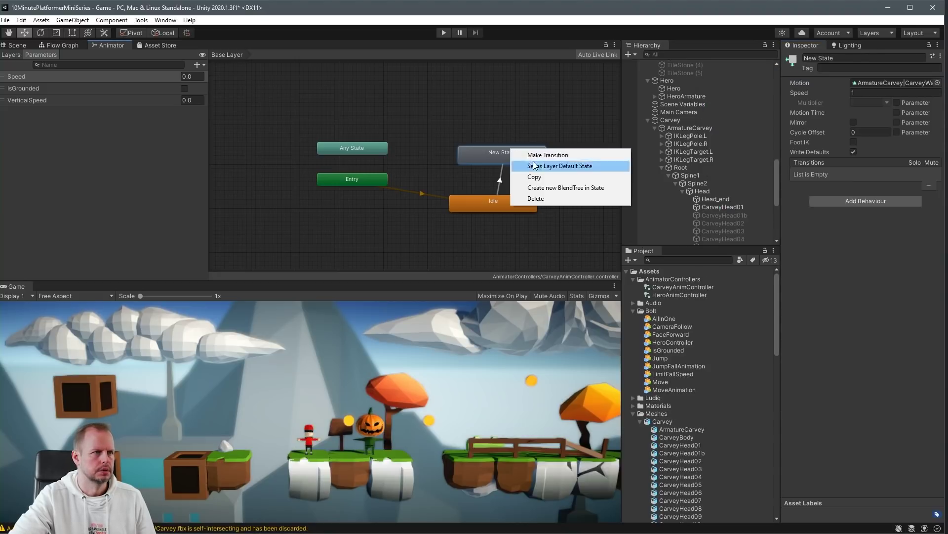
click(531, 153)
click(502, 200)
click(497, 179)
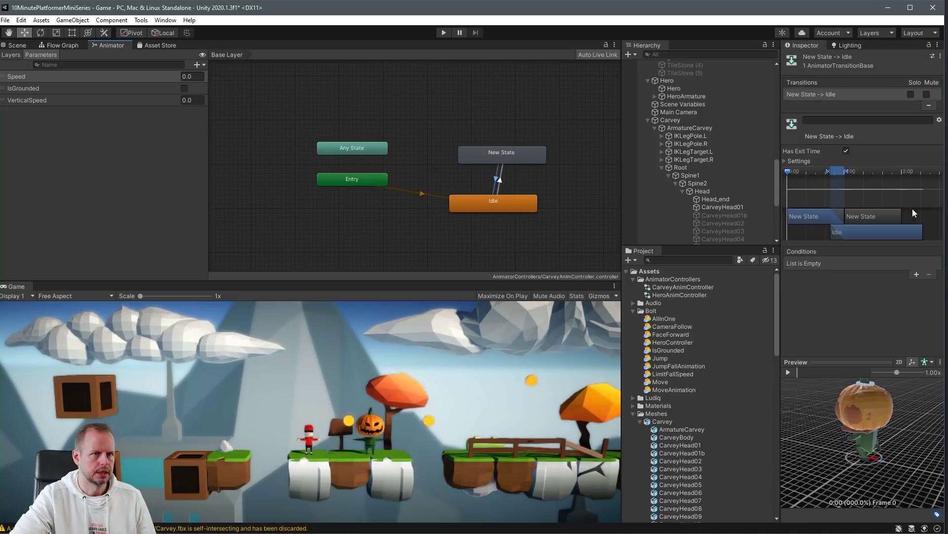
click(915, 273)
click(896, 266)
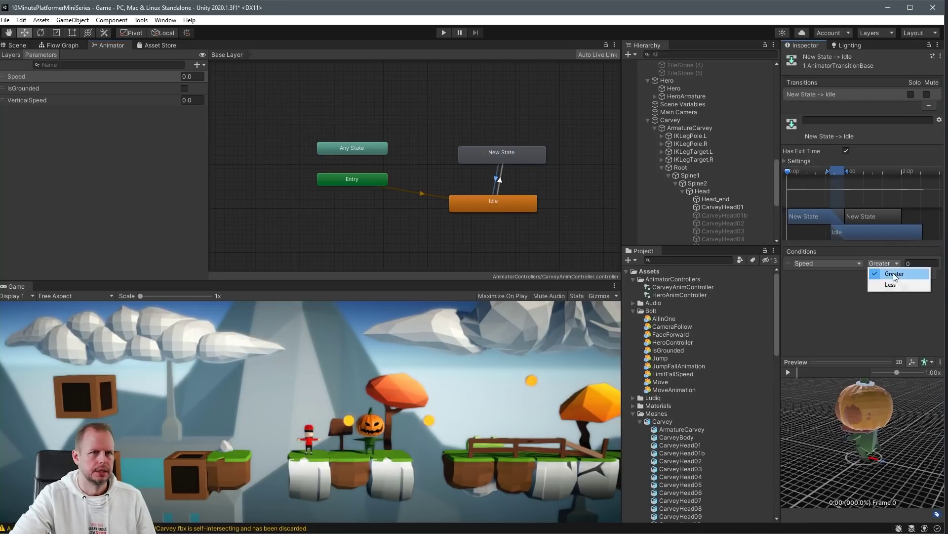
click(884, 282)
click(919, 264)
text(0.01)
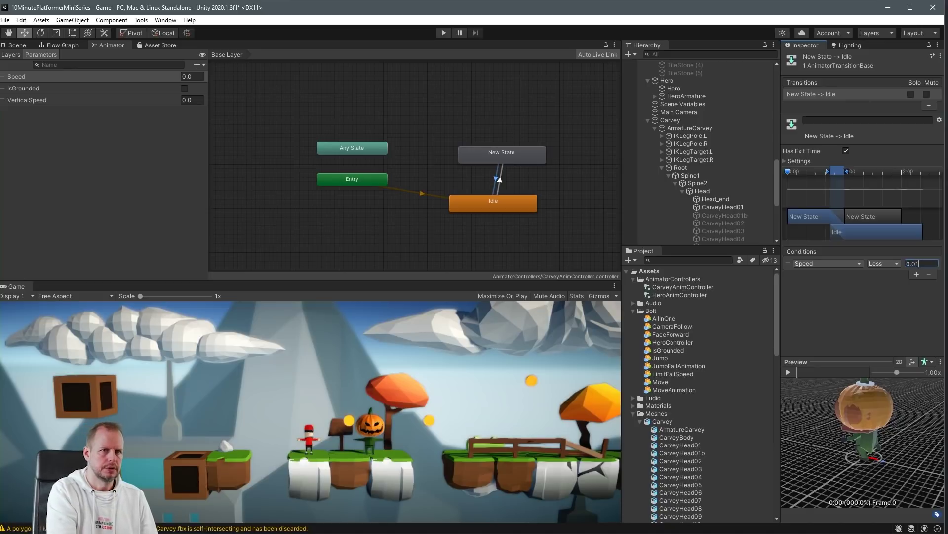
- Disable Has Exit Time on both transitions between Idle and New State
click(524, 186)
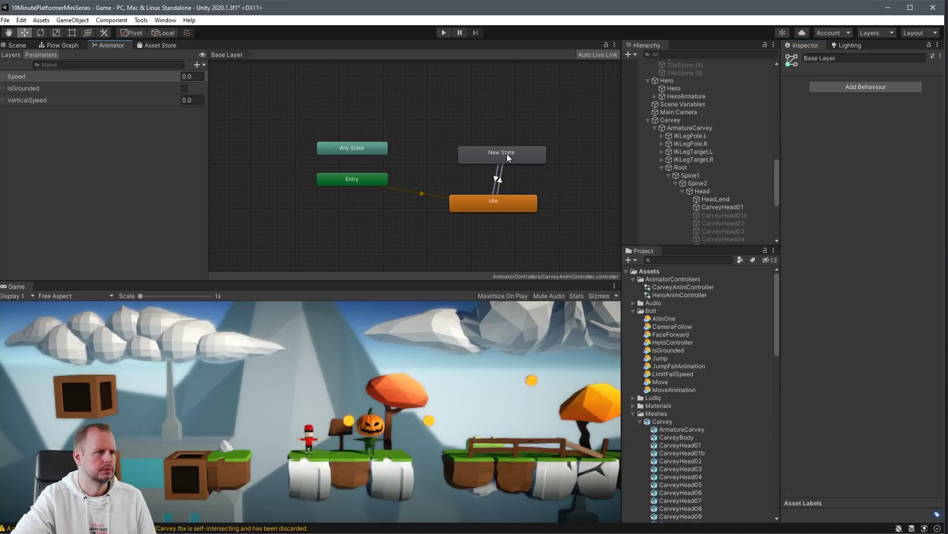
click(497, 180)
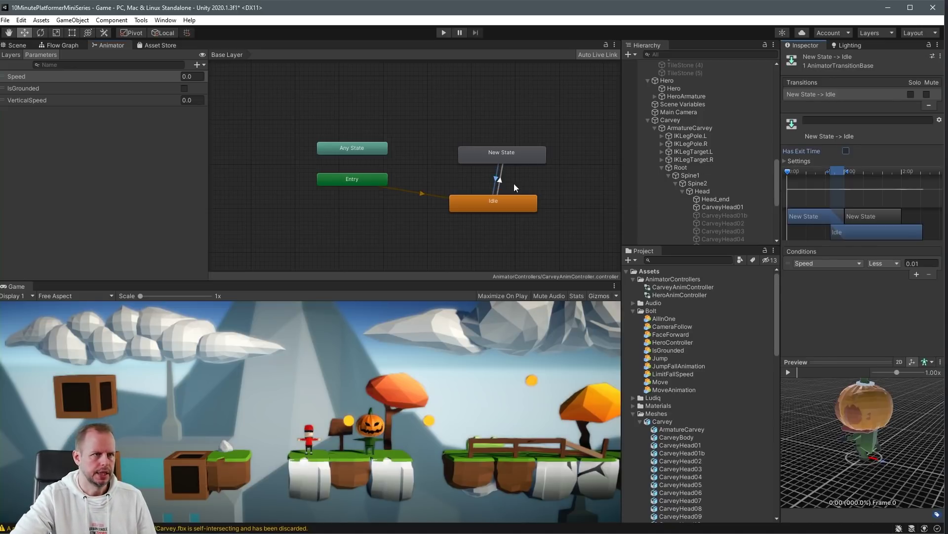
click(500, 179)
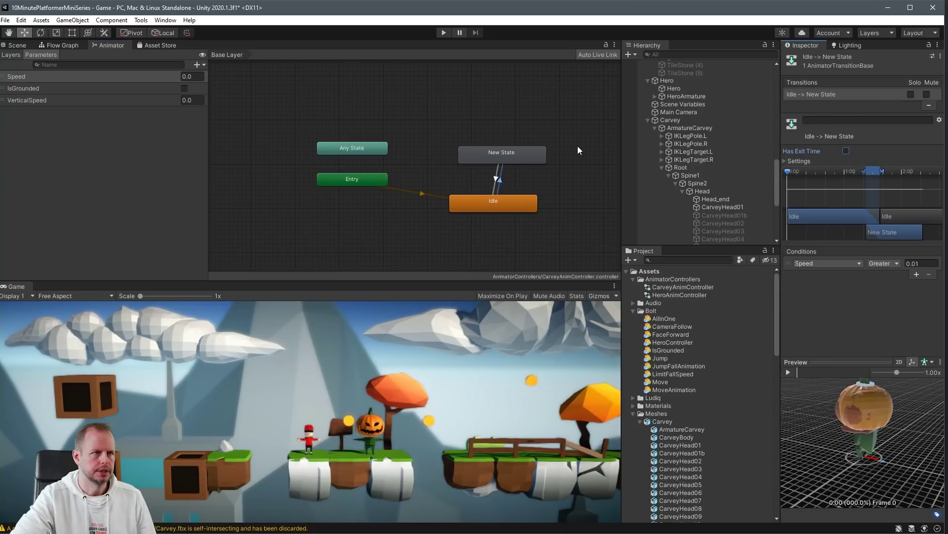
click(523, 223)
- Assign CarveyAnimController as the controller of Carvey's Animator and test the scene briefly in play mode
drag(683, 287, 899, 182)
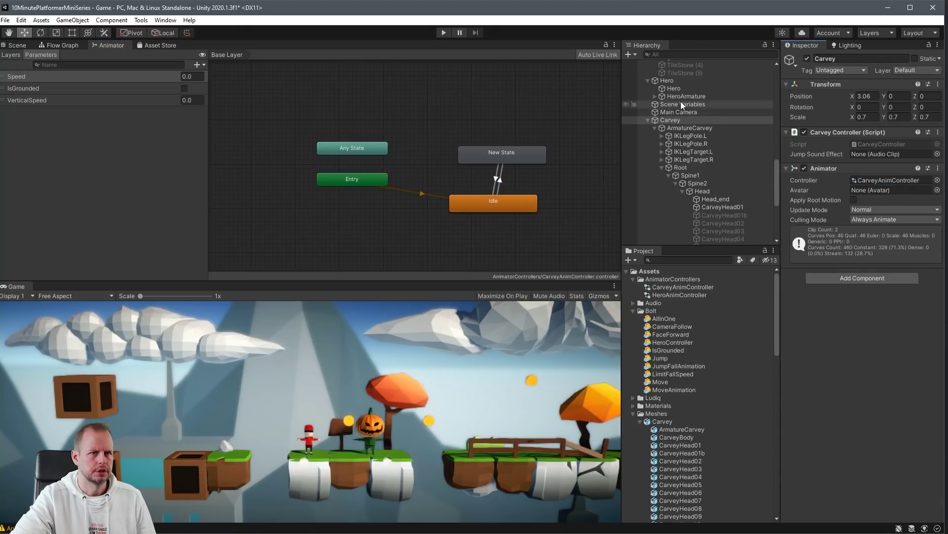
click(443, 32)
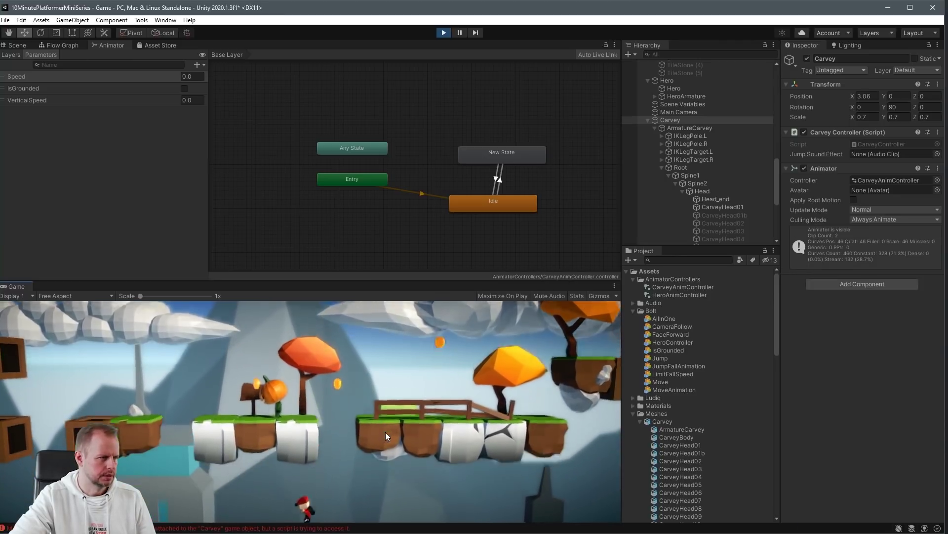
key(ctrl+p)
- Add a Rigidbody component to the Carvey object
click(873, 280)
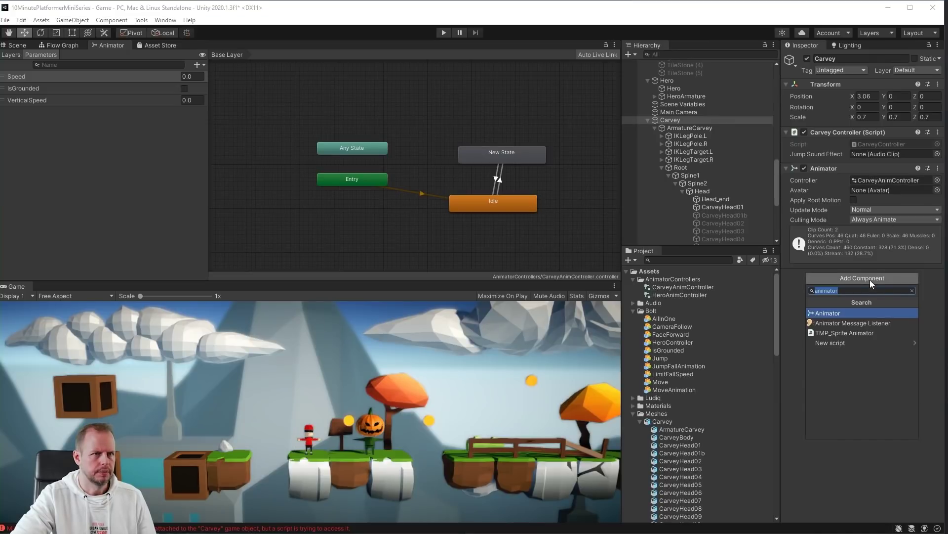
text(rigid)
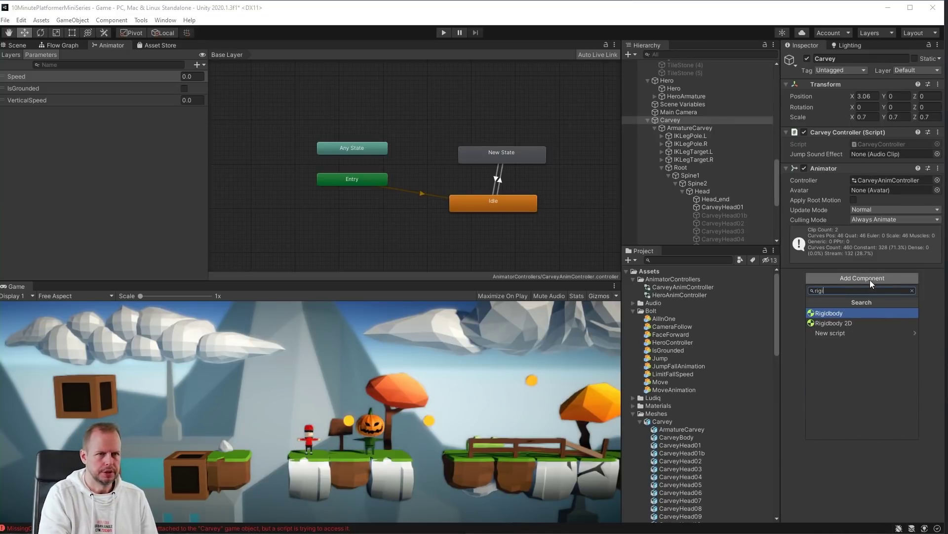
key(Return)
- Copy the Hero's Box Collider component and paste it as a new component on Carvey
click(668, 80)
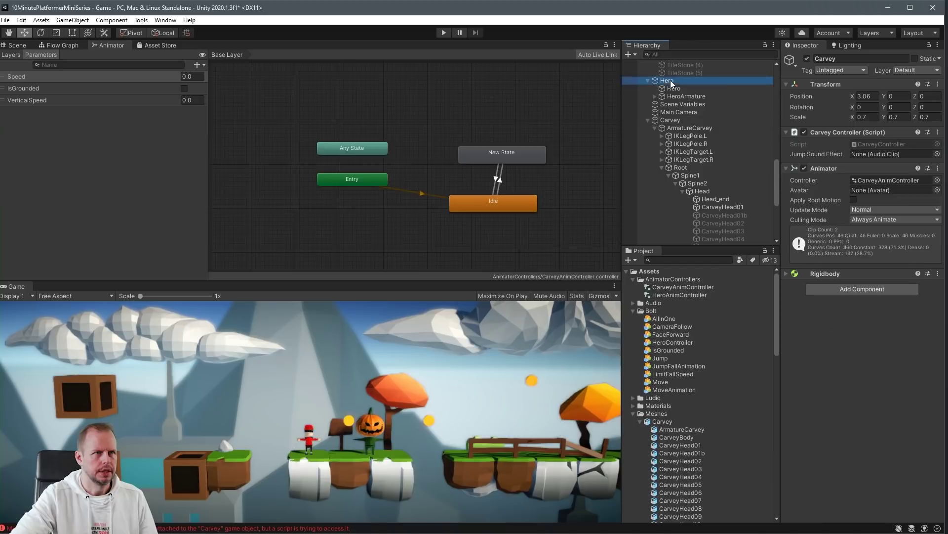
click(839, 270)
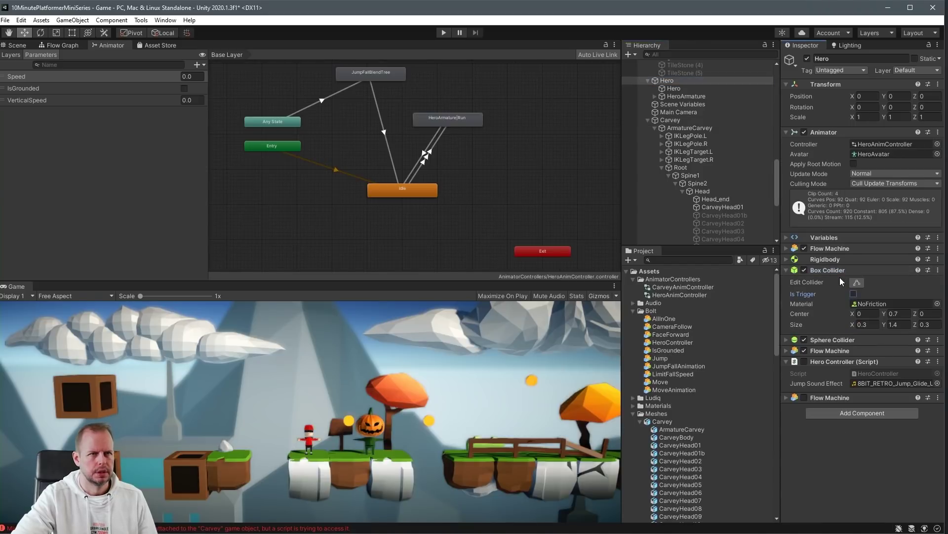
click(828, 271)
click(826, 281)
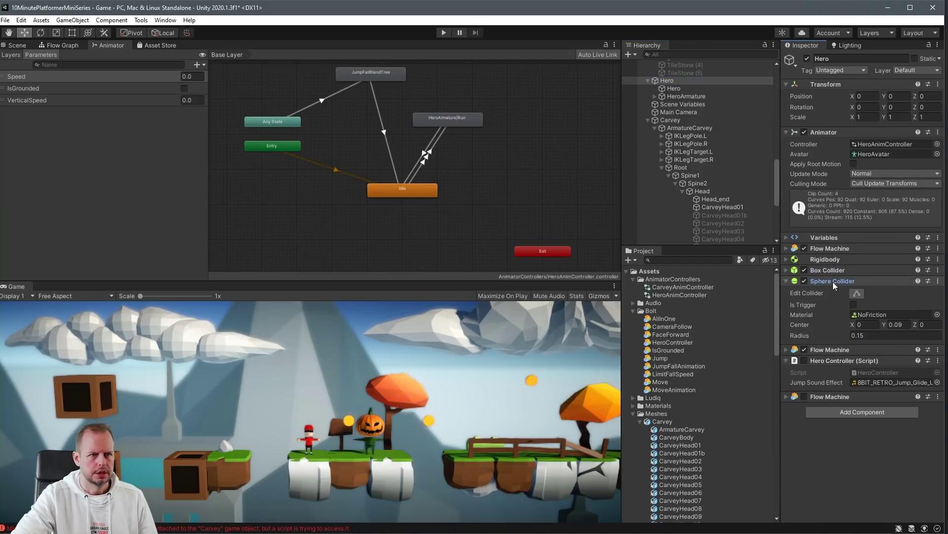
click(835, 270)
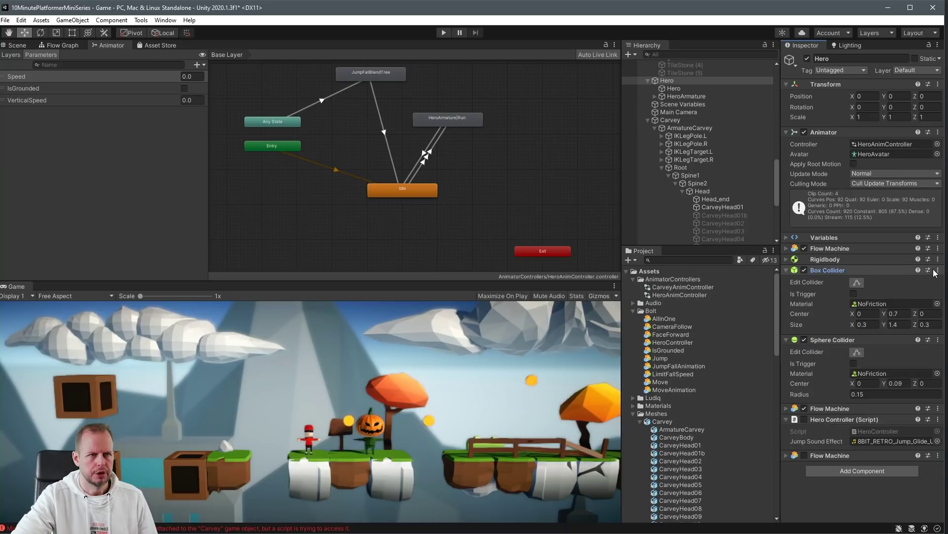
click(938, 270)
click(877, 327)
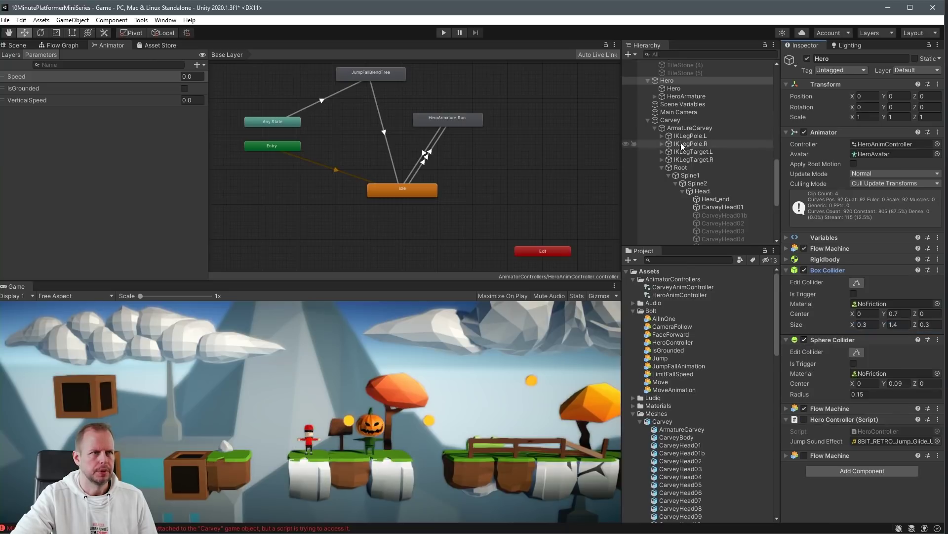
click(670, 120)
click(938, 273)
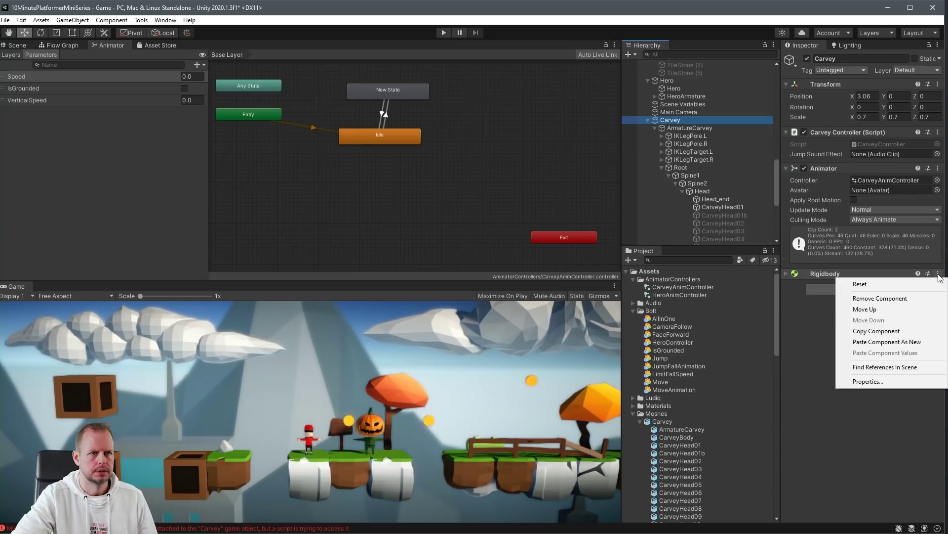
click(913, 342)
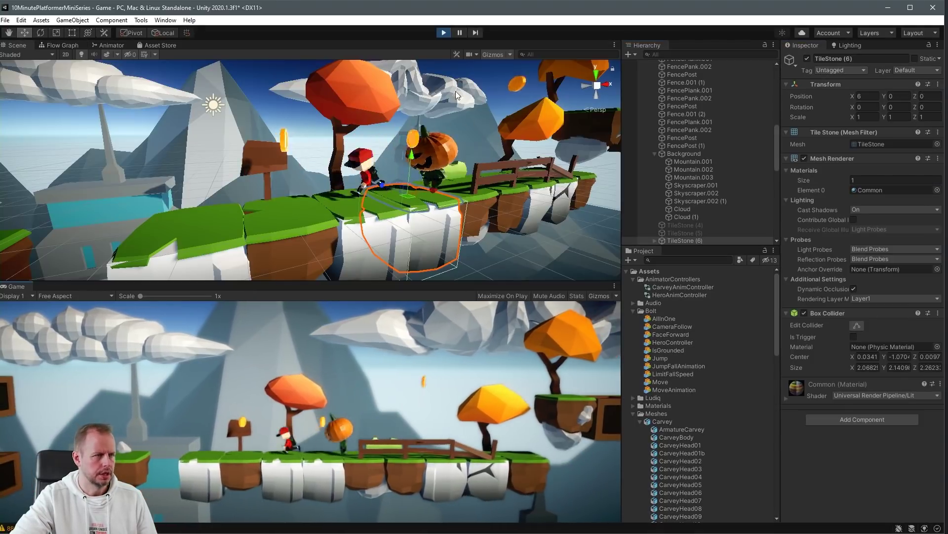
- End the play mode test and collapse the Level object in the scene hierarchy
click(444, 32)
scroll(686, 158, up, 10)
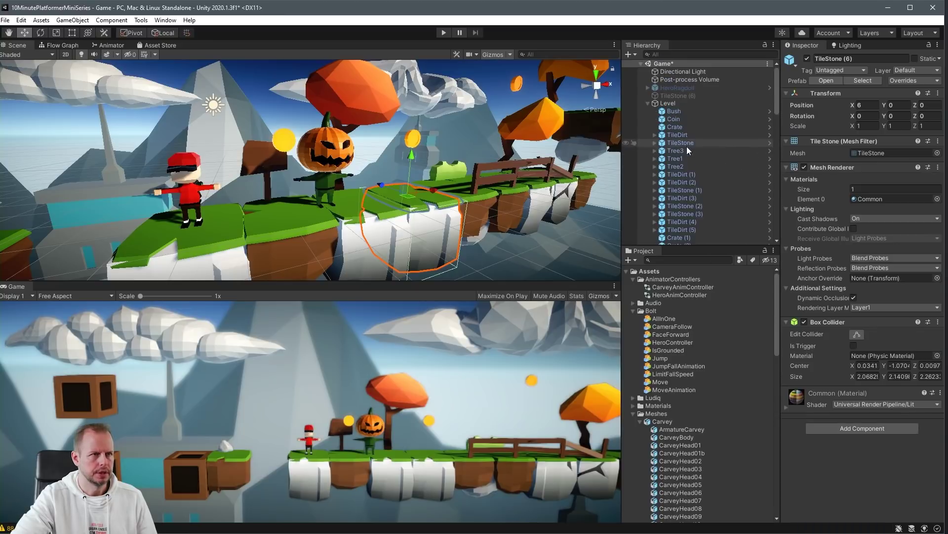
click(652, 104)
click(647, 102)
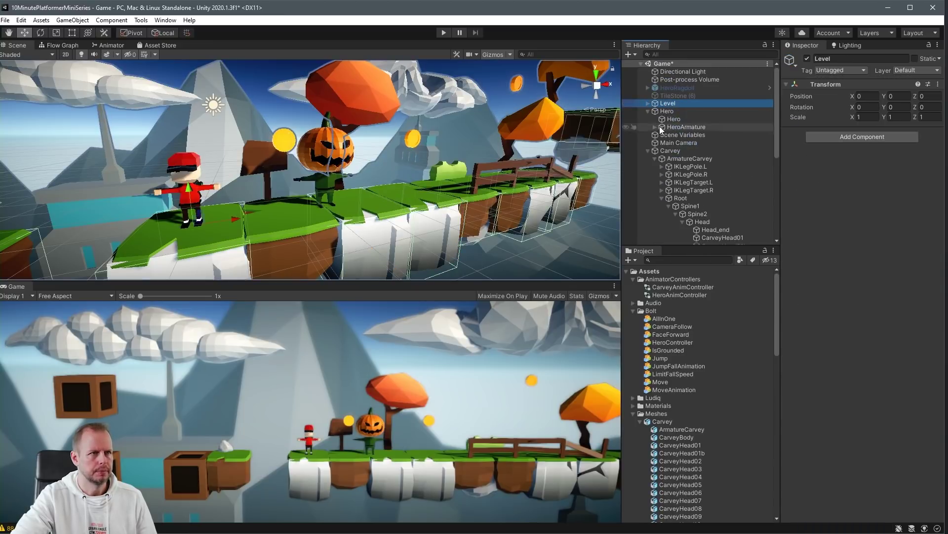
- Set the Interpolate option of Carvey's Rigidbody to Interpolate
click(685, 150)
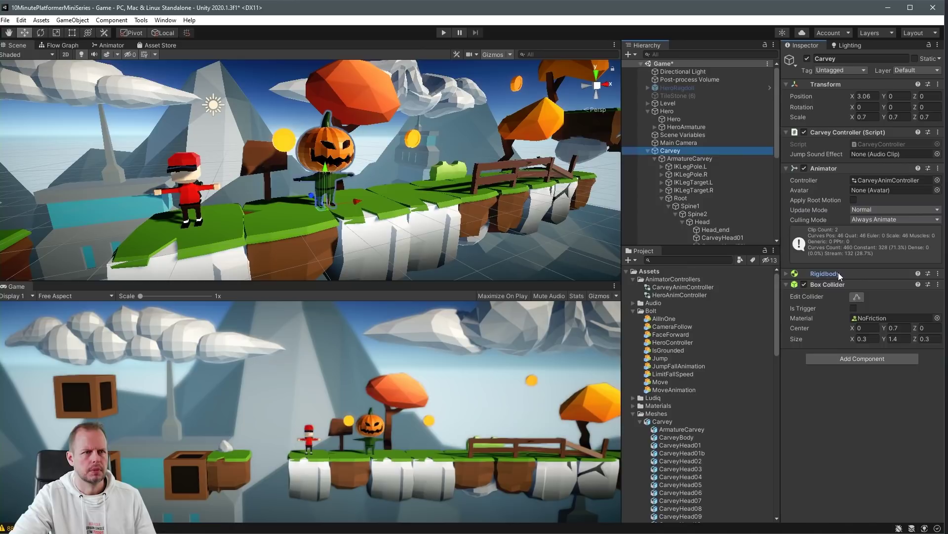
click(838, 273)
click(882, 356)
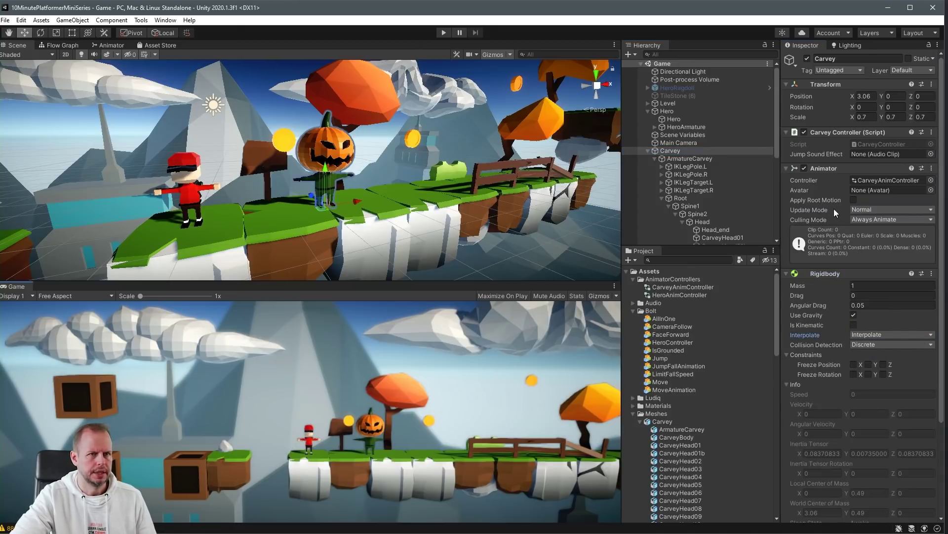
- Switch to Visual Studio and set speedMultiplier to 4 in CarveyController.cs
key(alt+Tab)
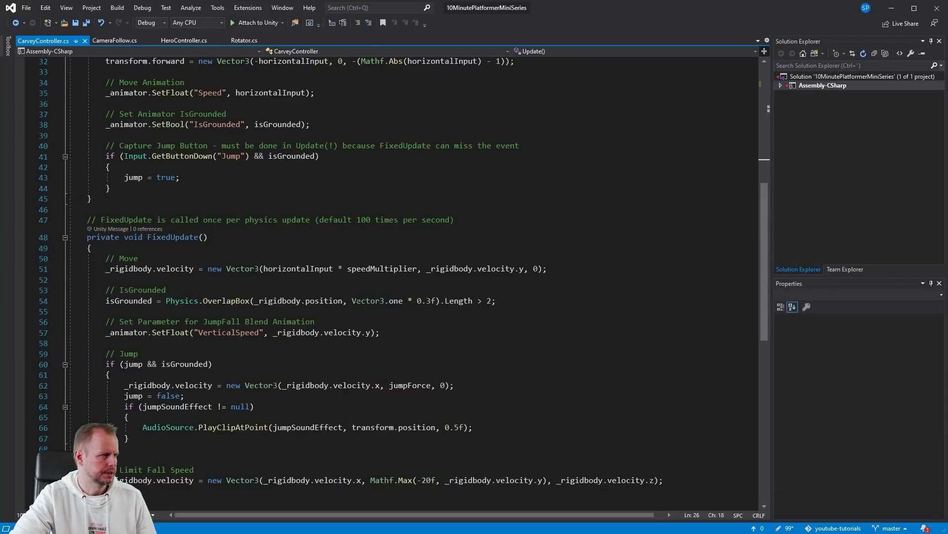
click(361, 301)
scroll(264, 206, up, 10)
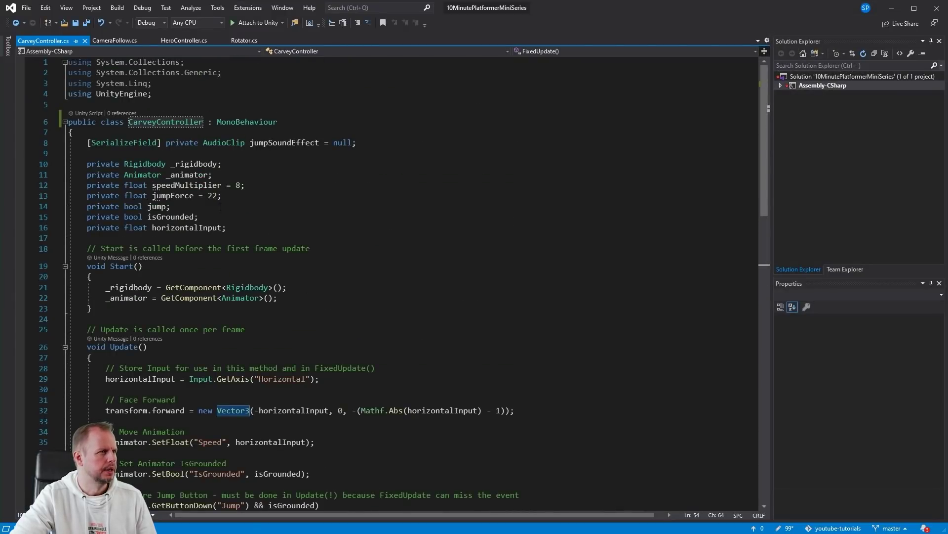
double_click(238, 186)
text(4)
click(316, 237)
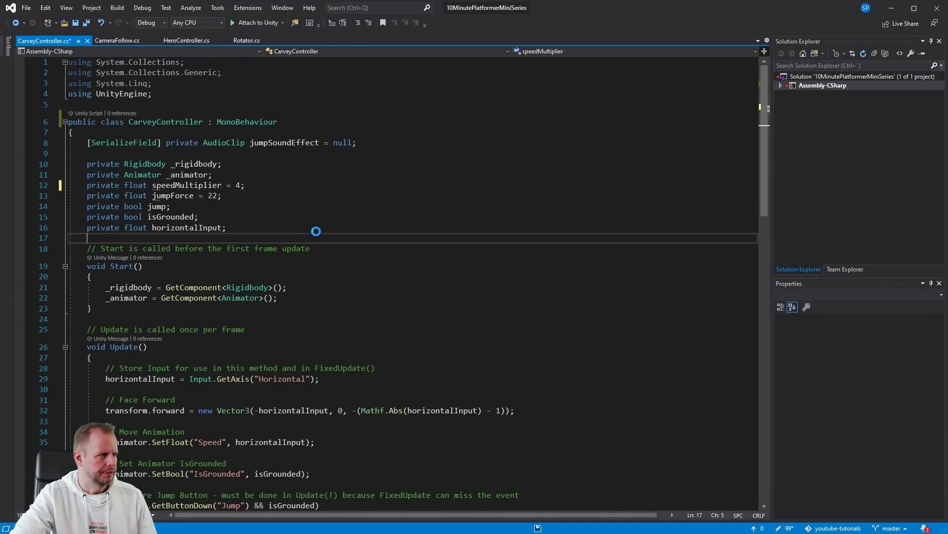
- Switch to Unity, play-test the Hero's and Carvey's walking with the new speed, and end the play mode test
click(899, 4)
click(444, 33)
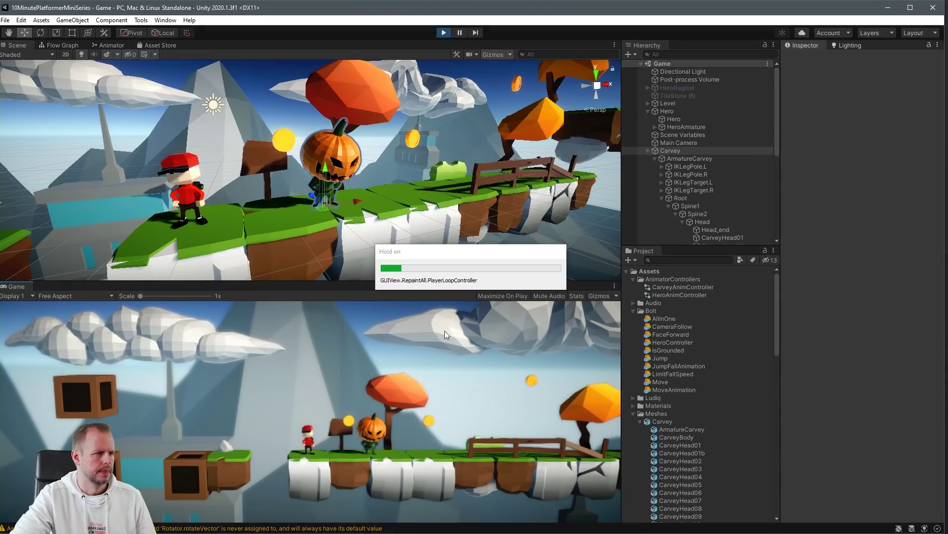
key(d)
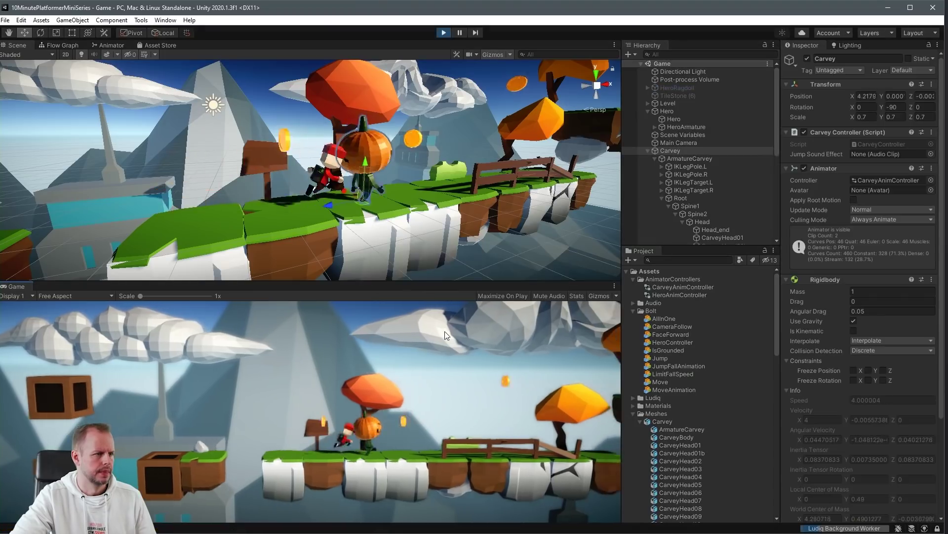
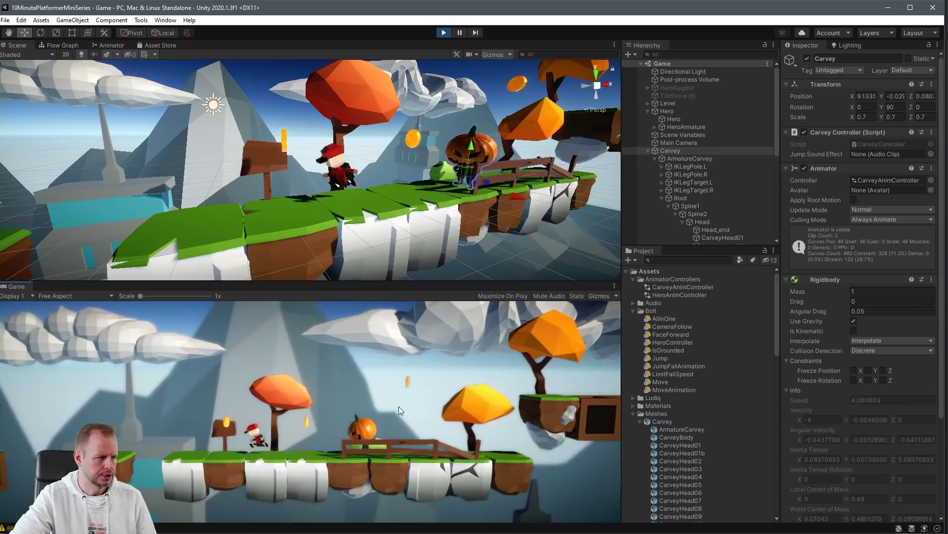
click(443, 33)
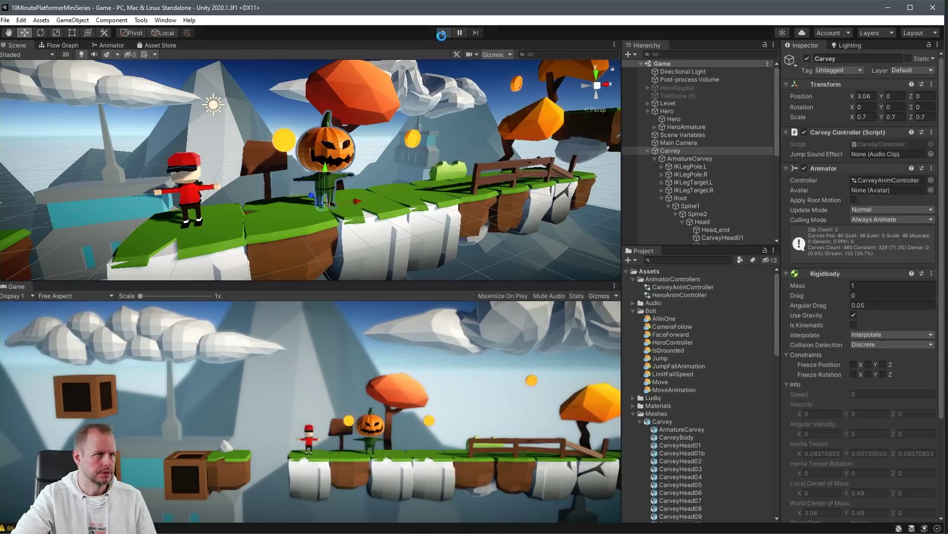
- Copy the Hero's Sphere Collider component and paste it as a new component on Carvey
click(667, 111)
click(789, 262)
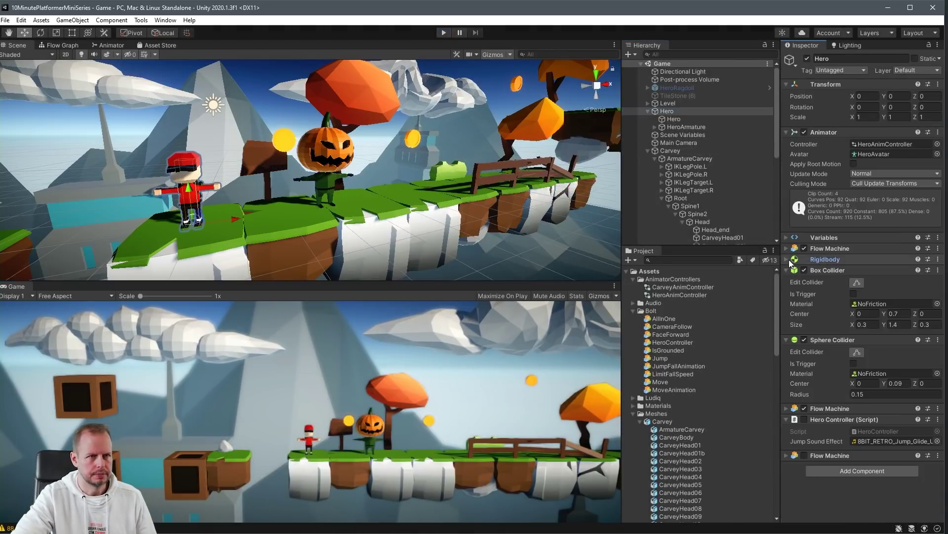
right_click(829, 340)
click(859, 383)
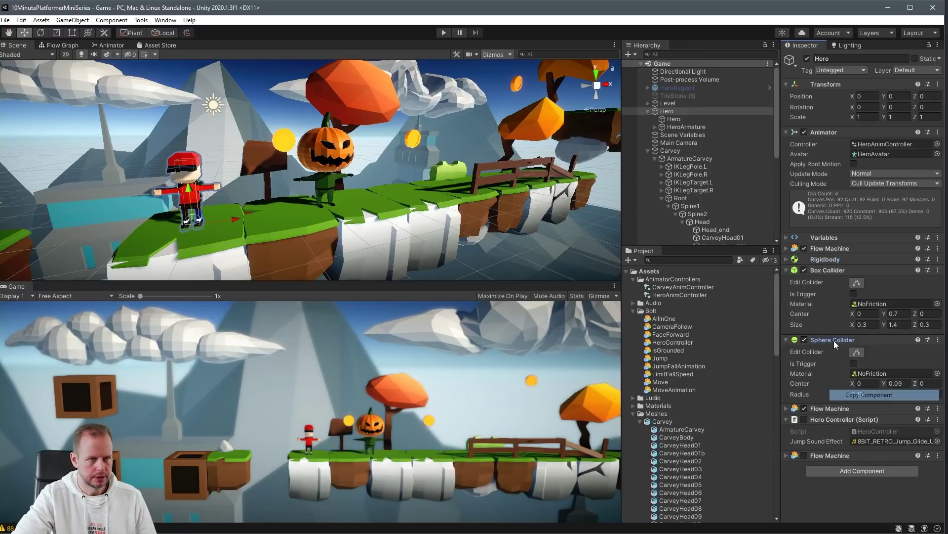
click(678, 152)
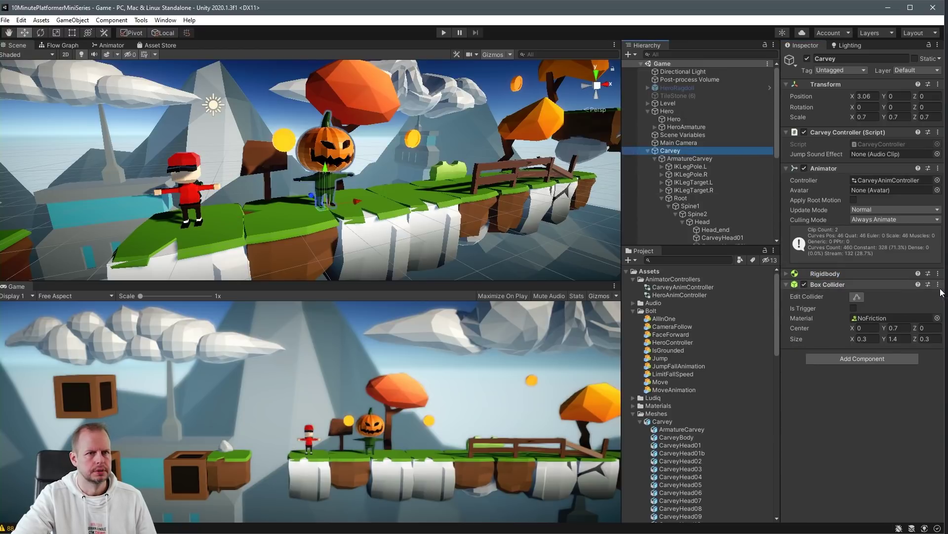
click(939, 284)
click(858, 351)
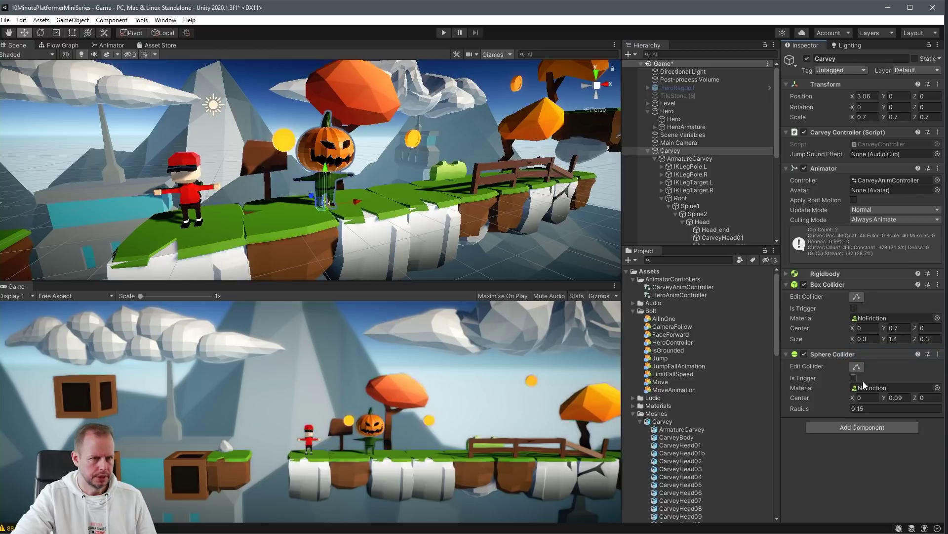
- In CarveyController.cs, wrap horizontalInput in Mathf.Abs() in the Speed SetFloat call of Update() and save the script
key(alt+Tab)
click(199, 348)
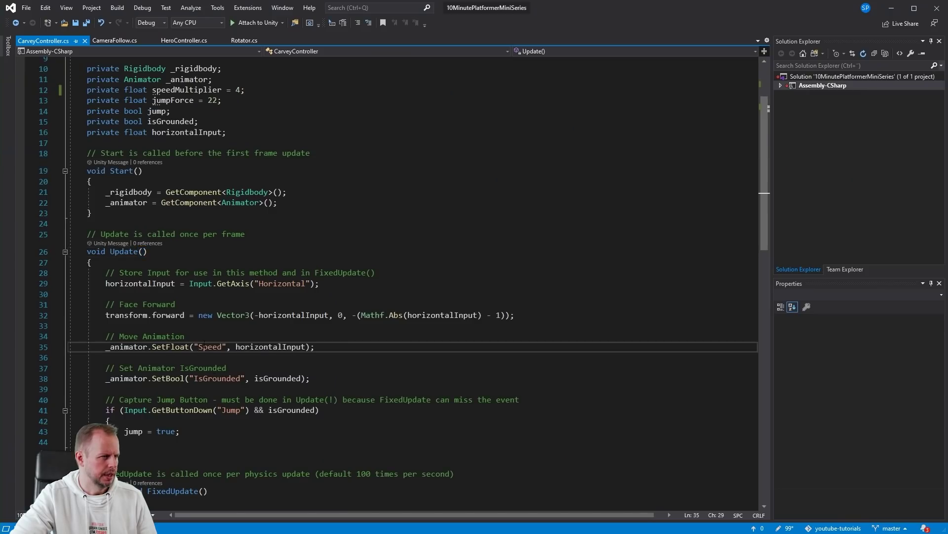
click(236, 347)
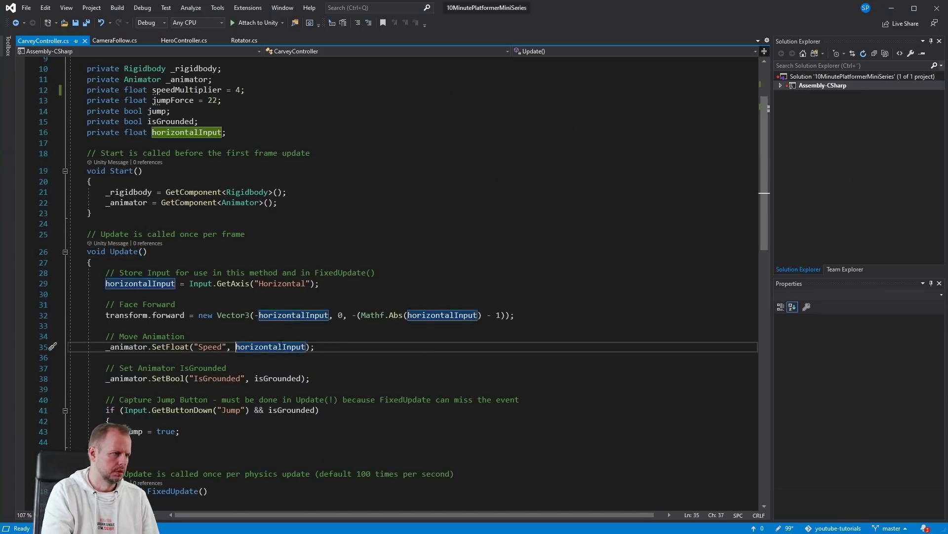
text(M)
text(athf.Abs()
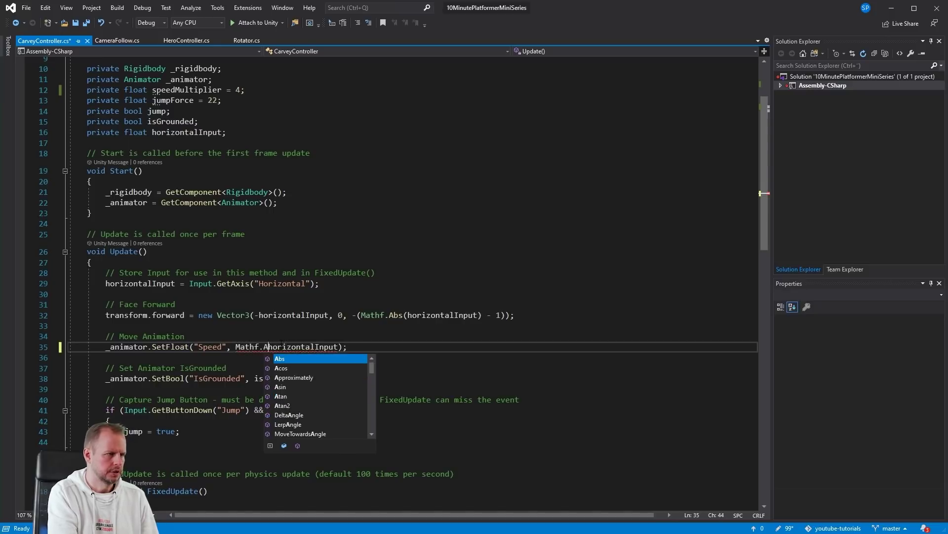
key(ctrl+Right)
text())
key(ctrl+s)
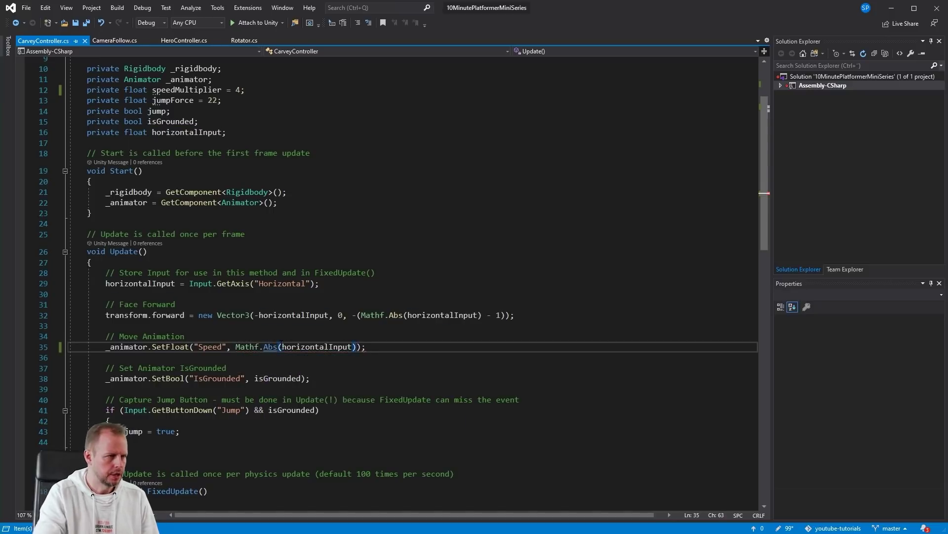
- Return to Unity and play-test Carvey's walk animation in both directions
click(892, 8)
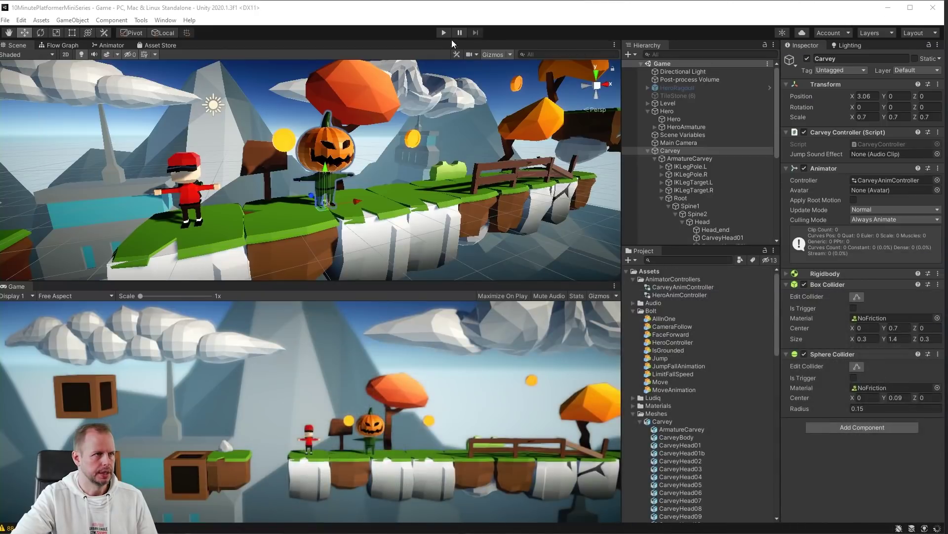
click(443, 33)
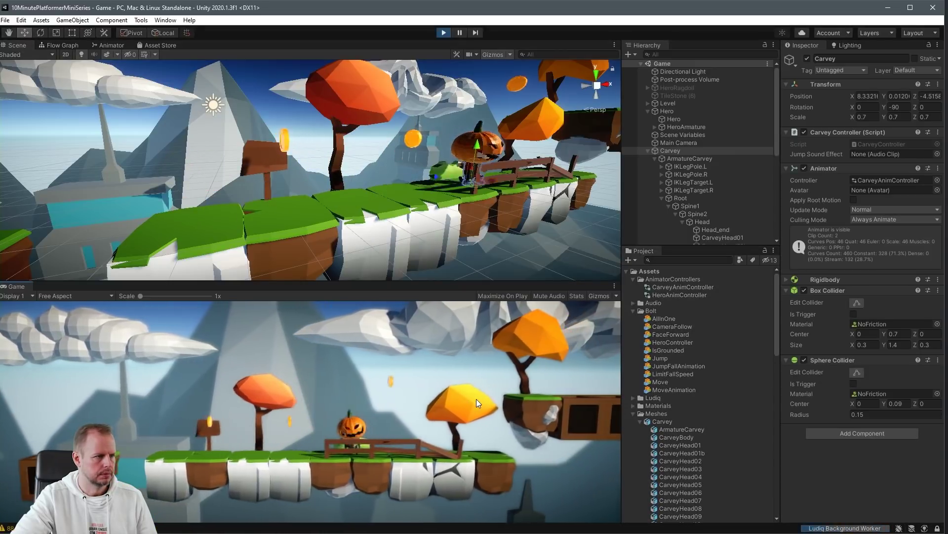
key(Left)
key(Right)
key(Left)
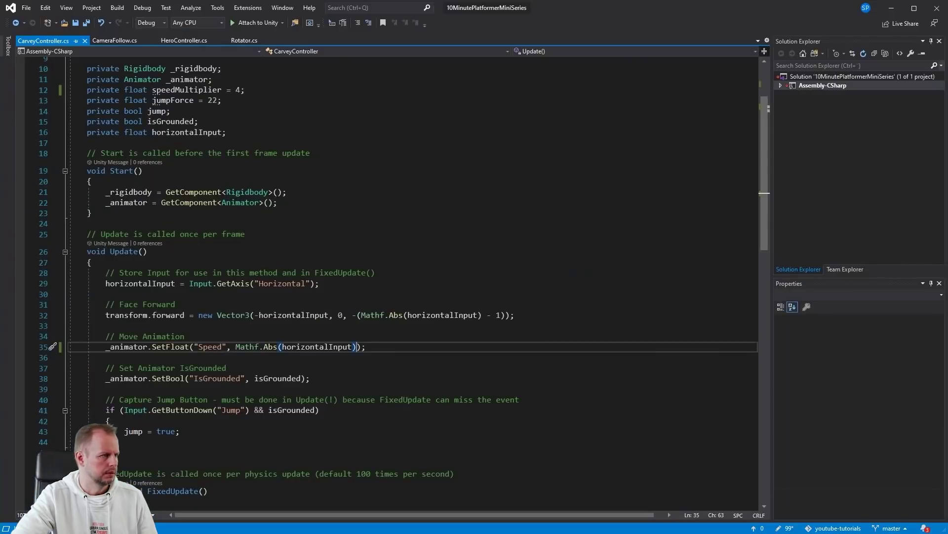
- Insert an empty line below the horizontalInput assignment in Update() and go back to the field declarations
click(234, 263)
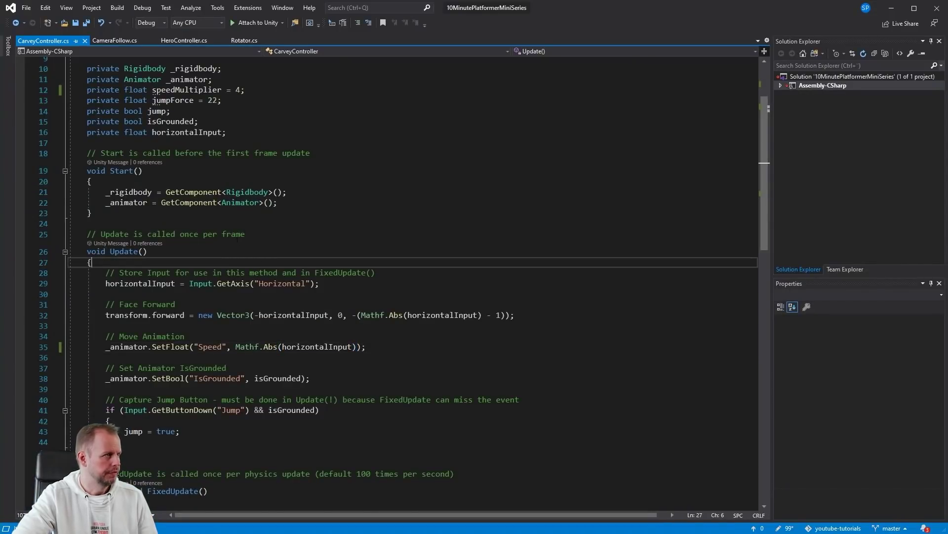
scroll(238, 239, down, 5)
scroll(237, 239, up, 3)
click(431, 220)
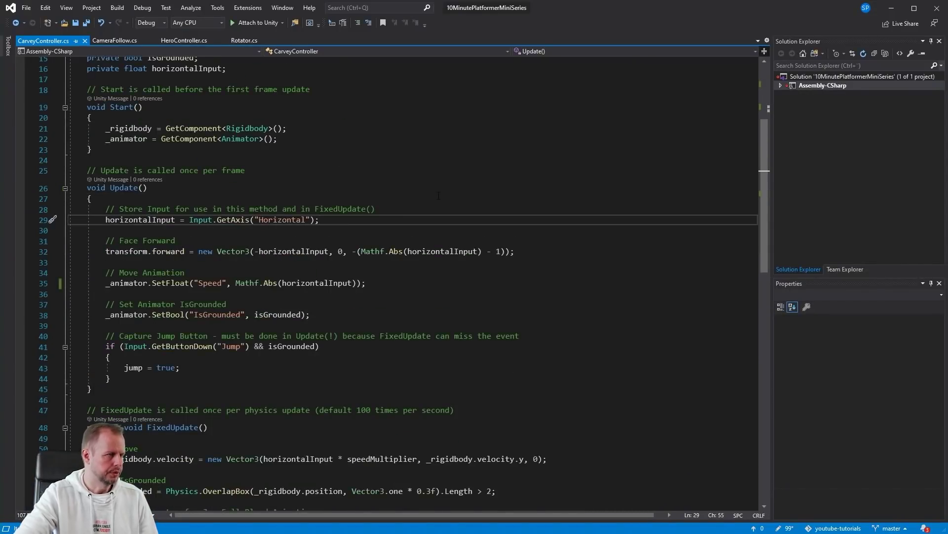
key(Return)
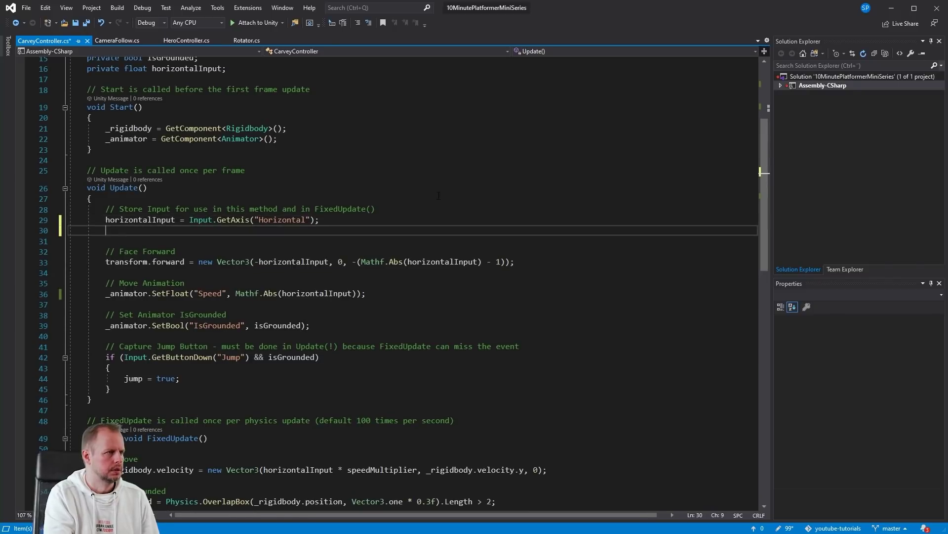
scroll(439, 194, up, 4)
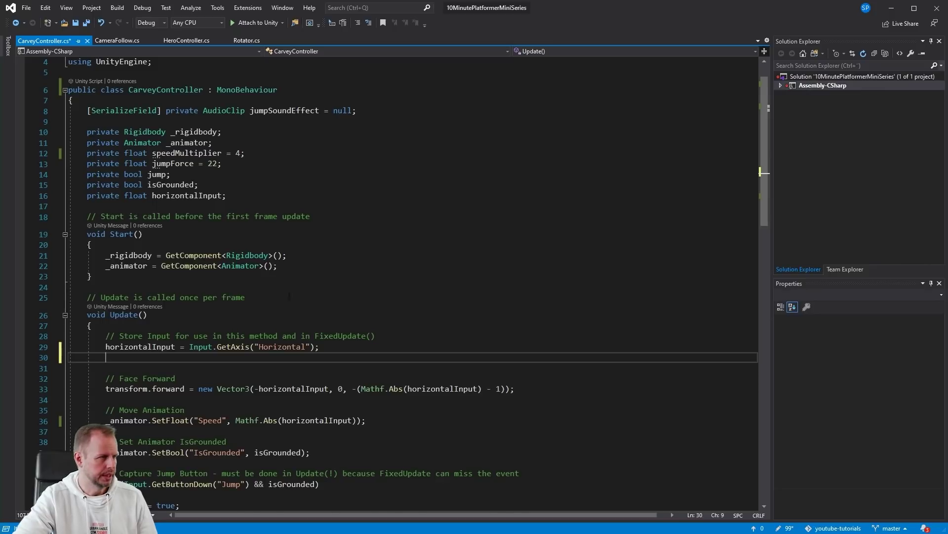
scroll(289, 296, up, 1)
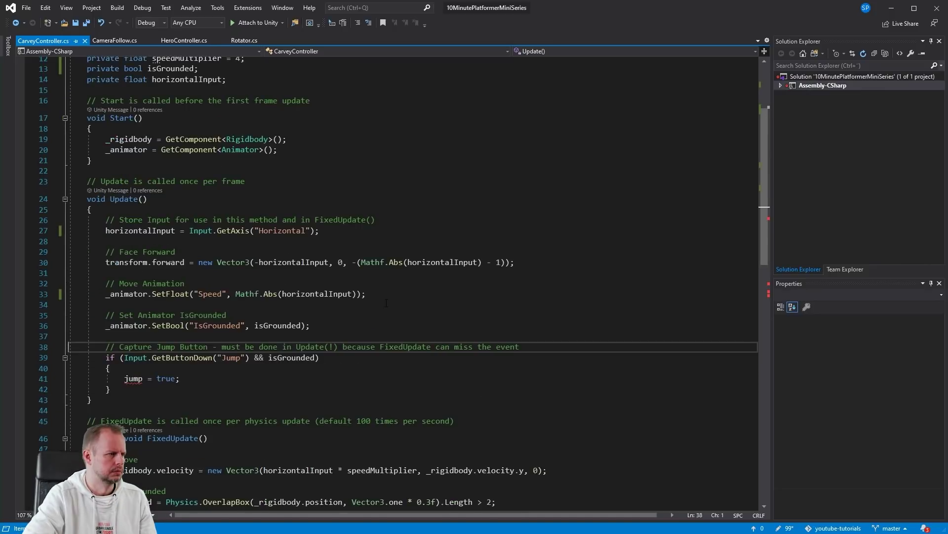
- Delete the Capture Jump Button comment and its if block from Update() in CarveyController.cs
key(shift+Down)
key(shift+Down)
key(shift+Down)
key(shift+Down)
key(shift+Down)
key(Delete)
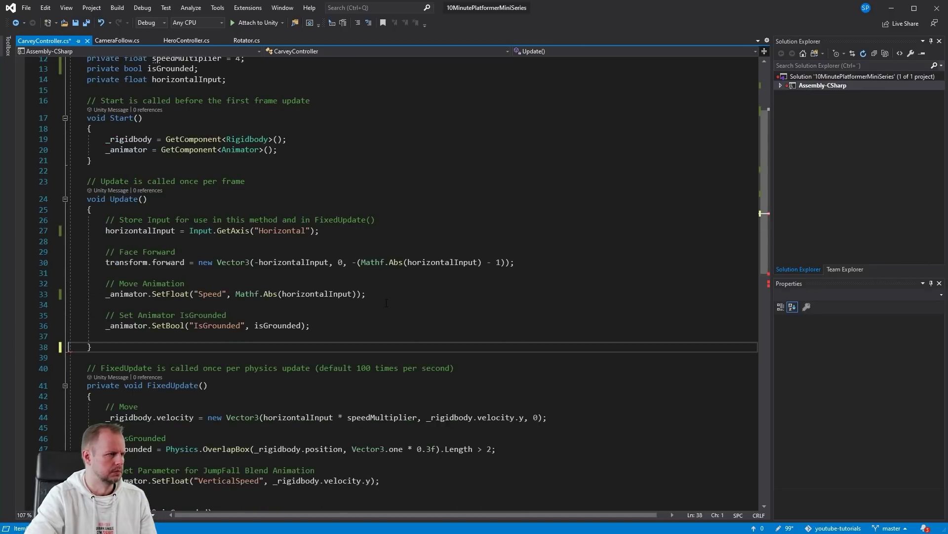
- Delete the Jump comment and the whole if (jump && isGrounded) block from FixedUpdate()
scroll(386, 303, down, 4)
click(213, 378)
key(Up)
key(Up)
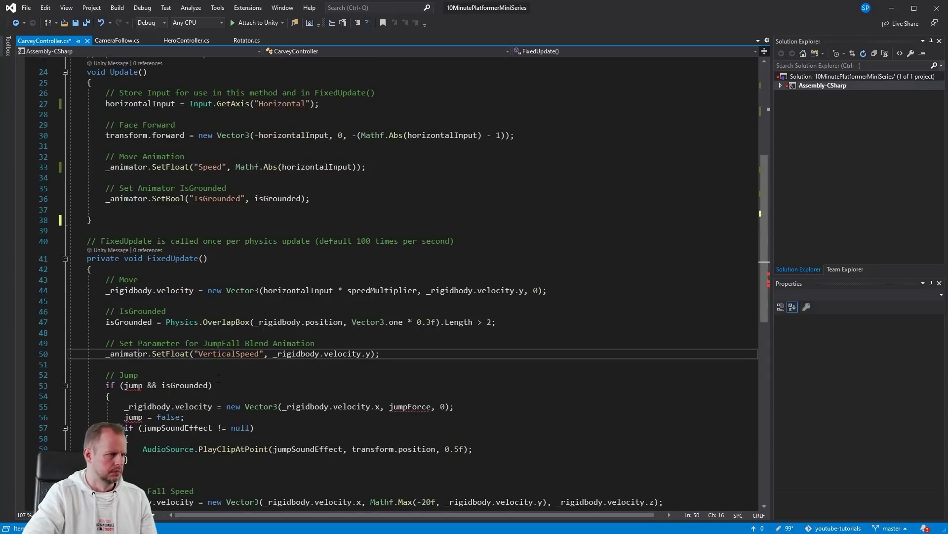
key(Down)
key(Down)
key(shift+Down)
key(shift+Down)
key(shift+Down)
key(shift+Down)
key(shift+Down)
key(shift+Down)
key(shift+Down)
key(shift+Down)
key(shift+Down)
key(shift+Down)
key(shift+Down)
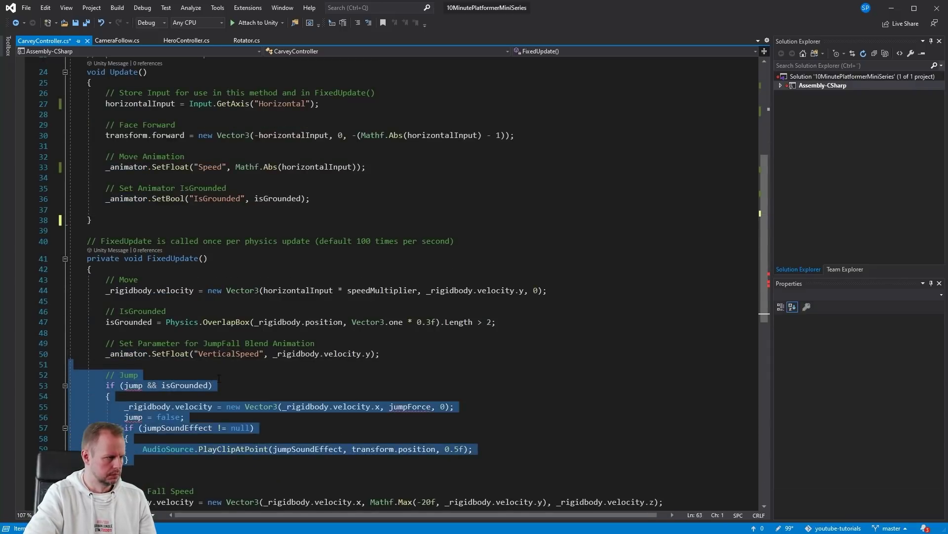
key(Delete)
key(Up)
key(Up)
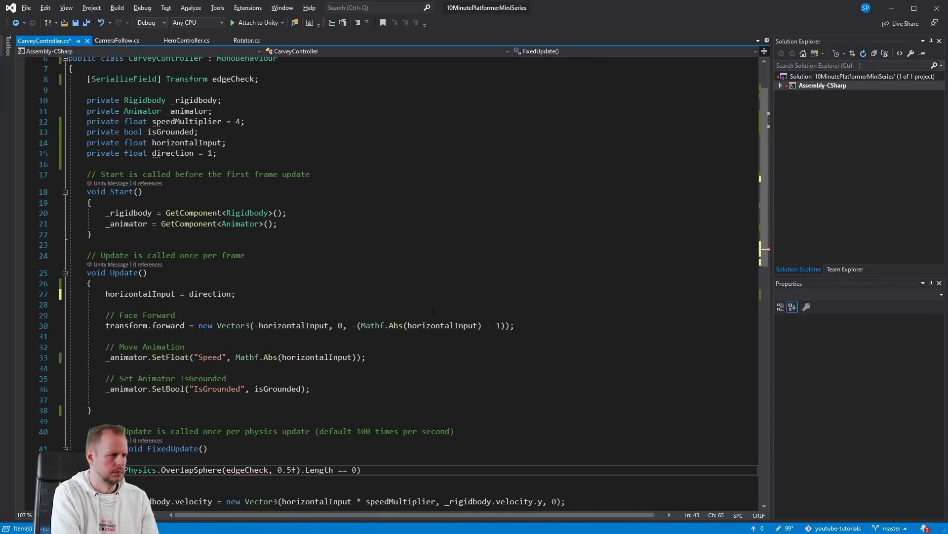
- Change the edgeCheck argument of the Physics.OverlapSphere check in FixedUpdate() to edgeCheck.position
text(.position)
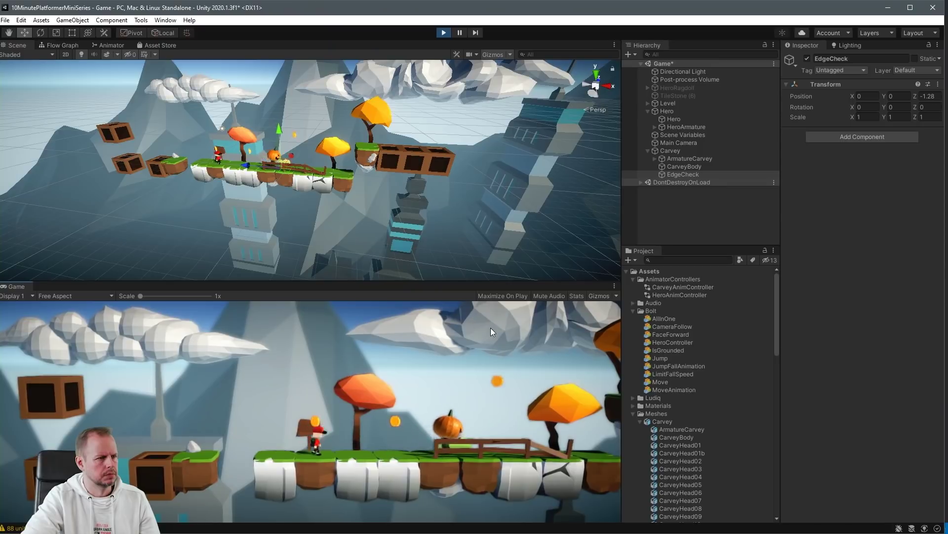
- Move the Hero toward Carvey in play mode and enlarge the Game view vertically
key(d)
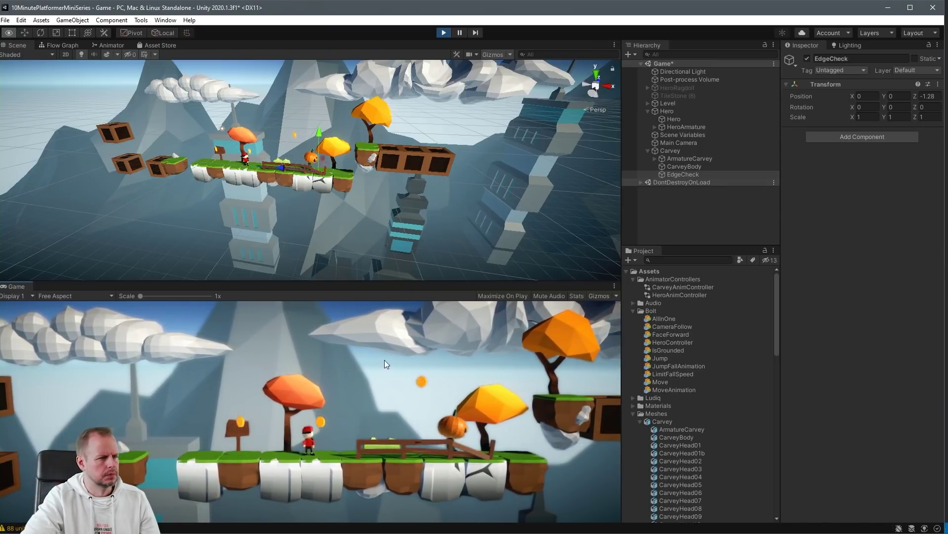
drag(445, 282, 437, 162)
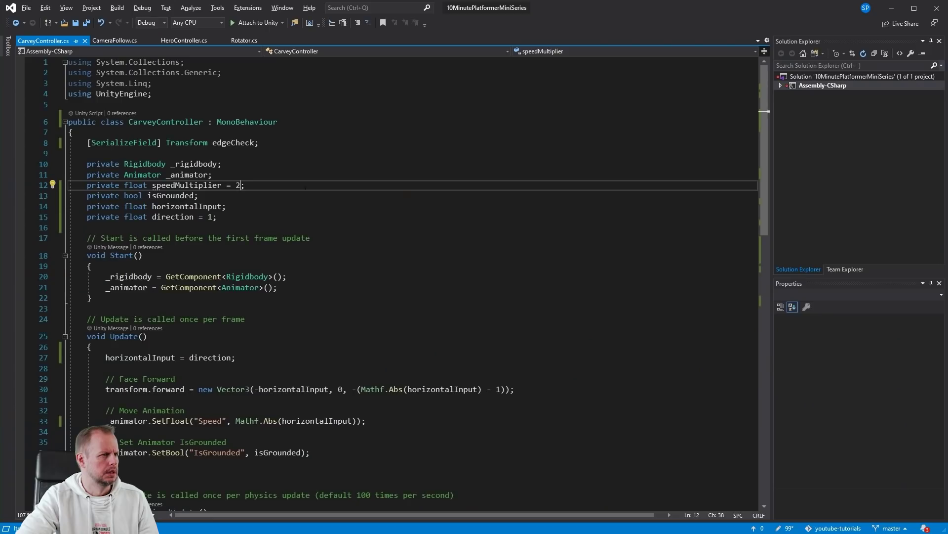
- Set speedMultiplier to 1 in CarveyController.cs
key(BackSpace)
text(1)
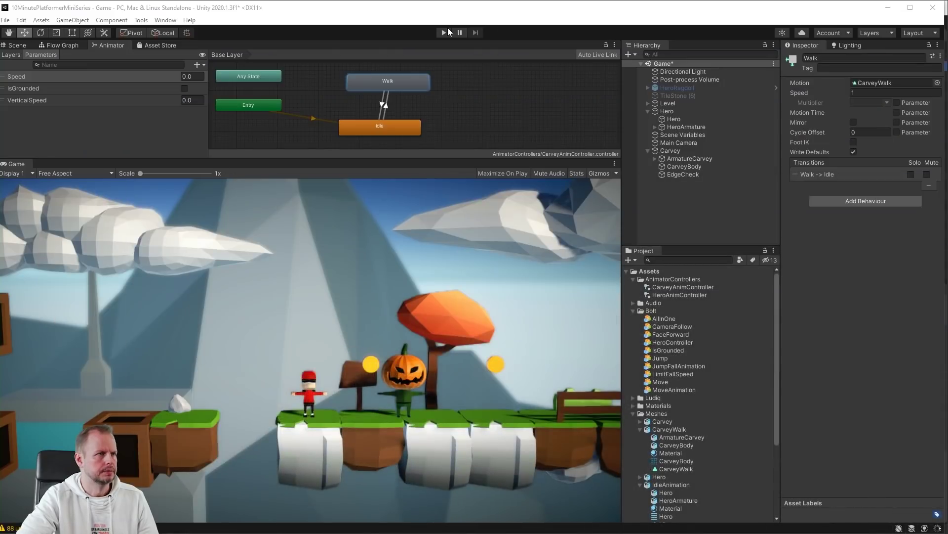
- Play-test the level, running and jumping with the Hero near Carvey to check Carvey's patrolling and turning at the platform edge
click(446, 32)
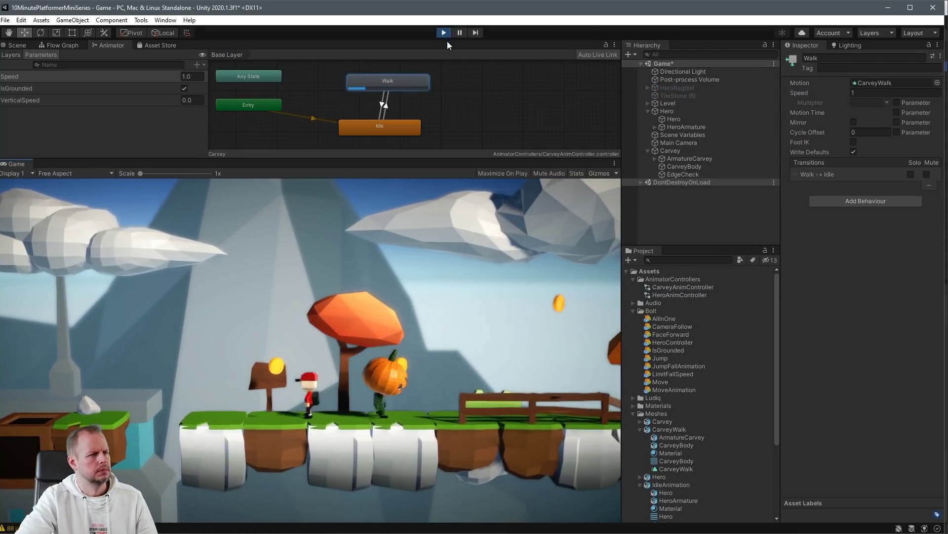
key(d)
key(a)
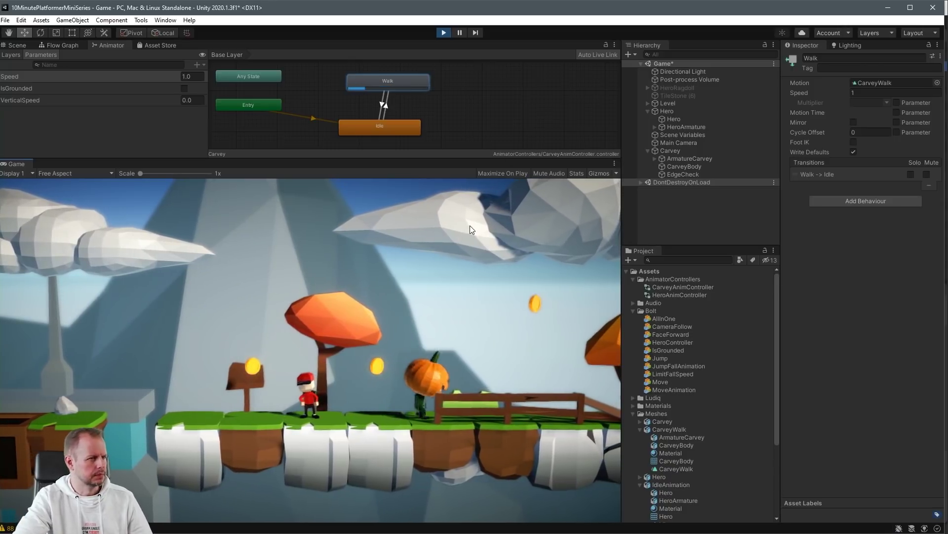
key(d)
key(space)
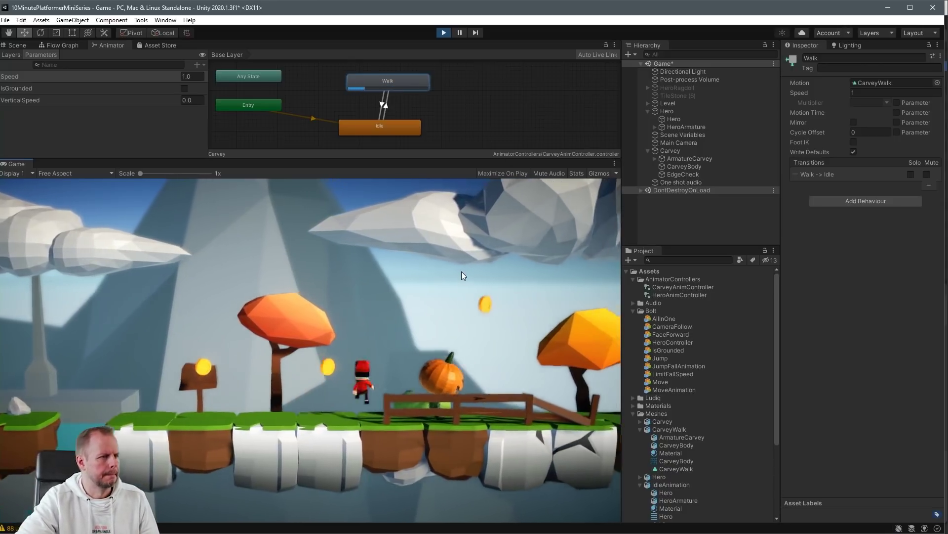
key(space)
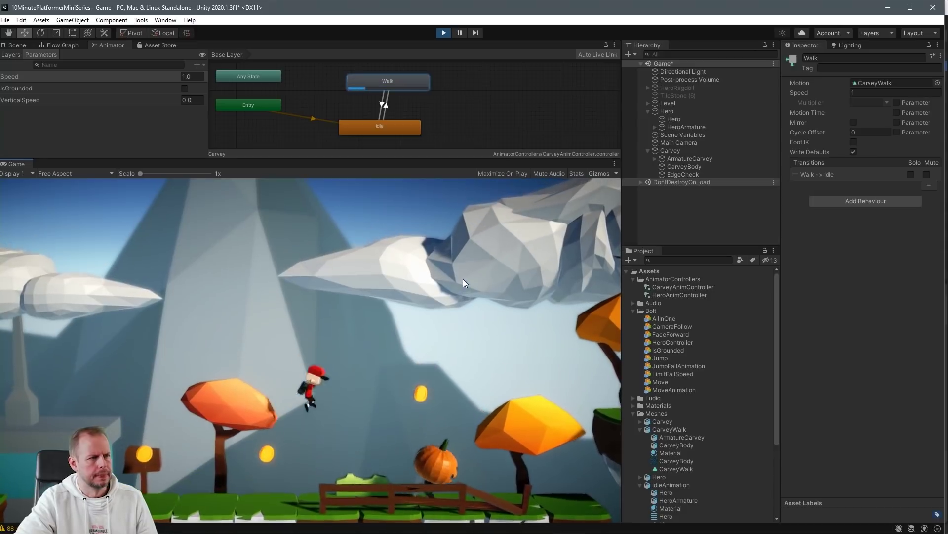
key(a)
key(d)
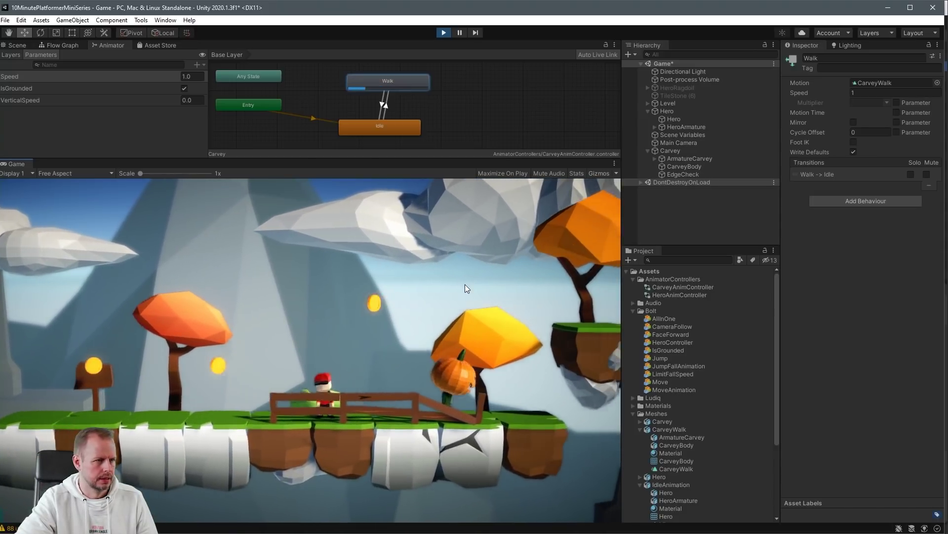
key(a)
key(d)
key(space)
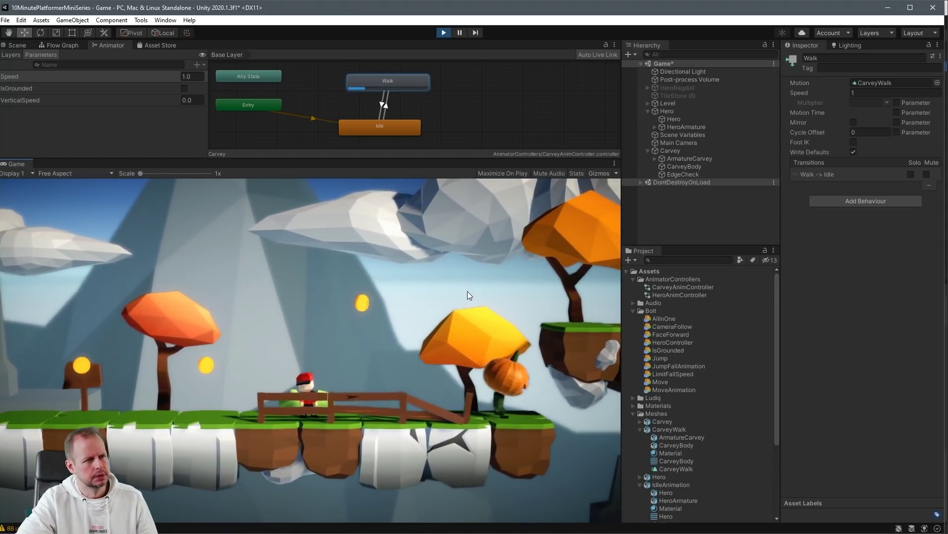
key(a)
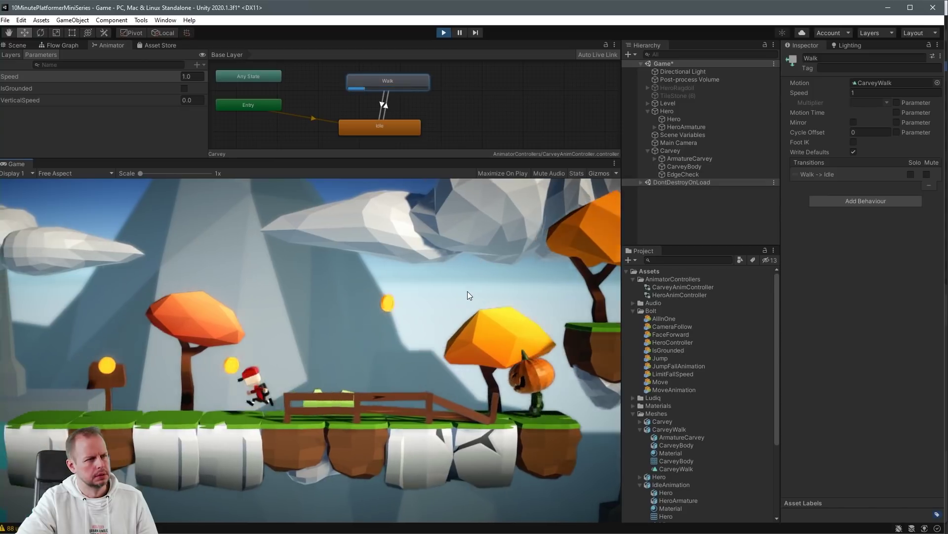
- Run and jump with the Hero across the platforms and around Carvey in play mode to observe Carvey's walking and turning
key(d)
key(a)
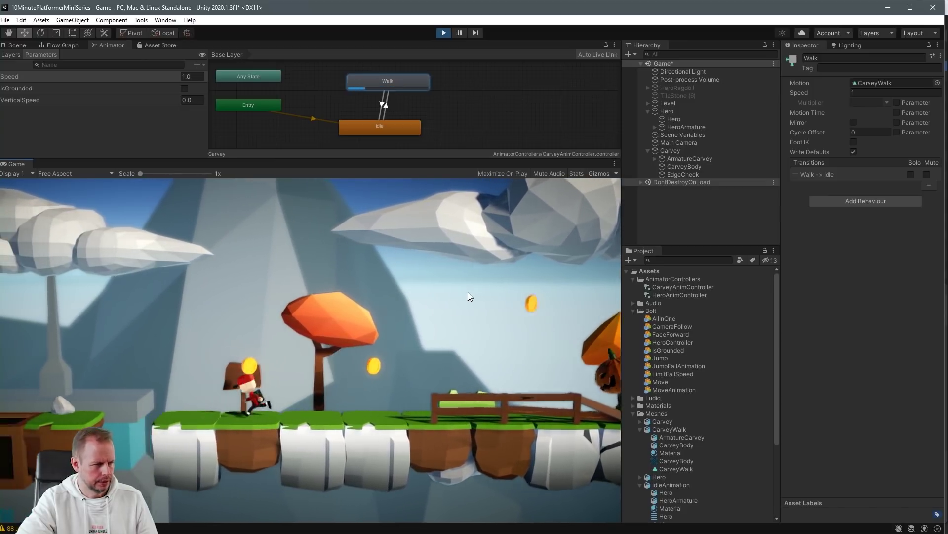
key(a)
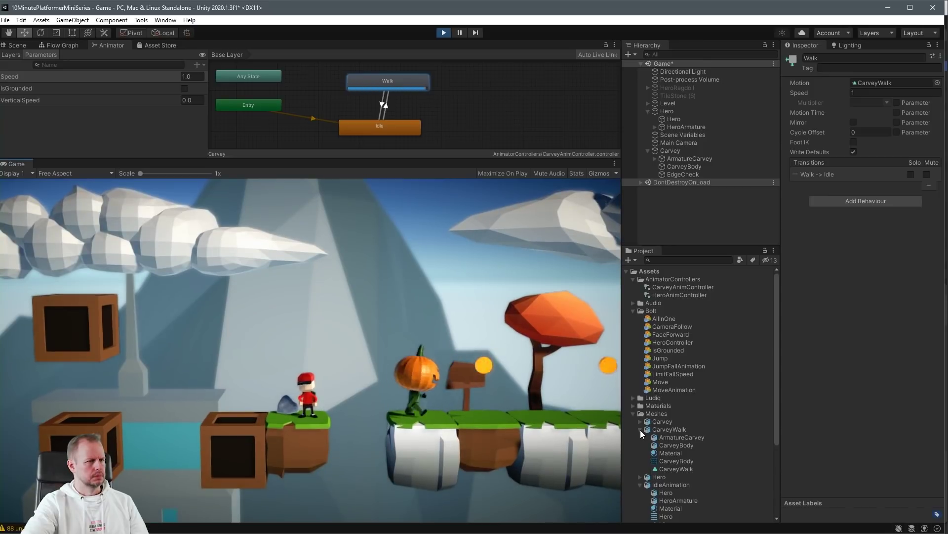
key(d)
key(space)
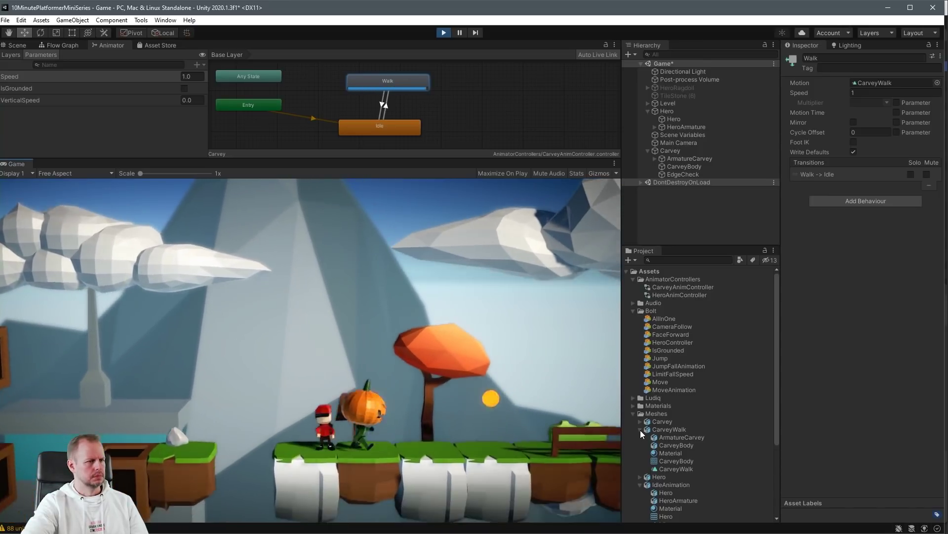
key(space)
key(d)
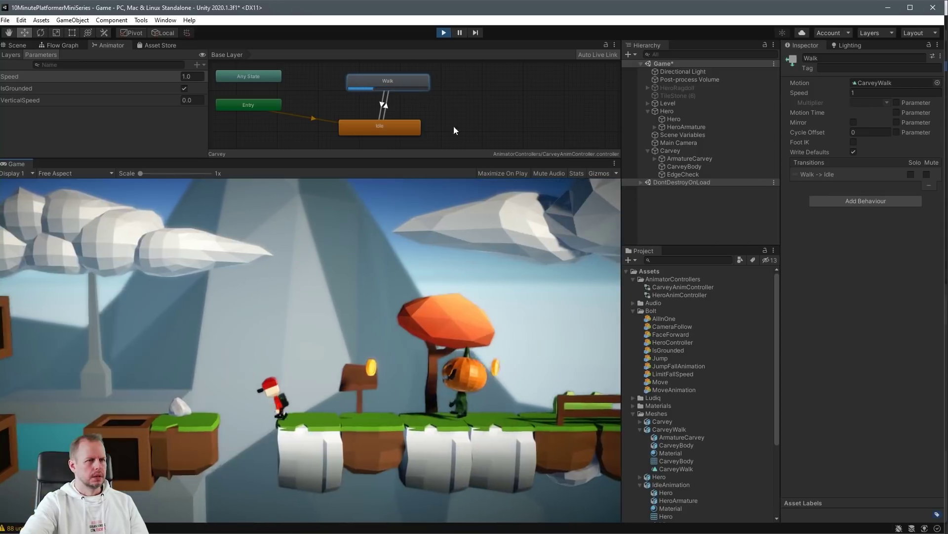
key(a)
key(space)
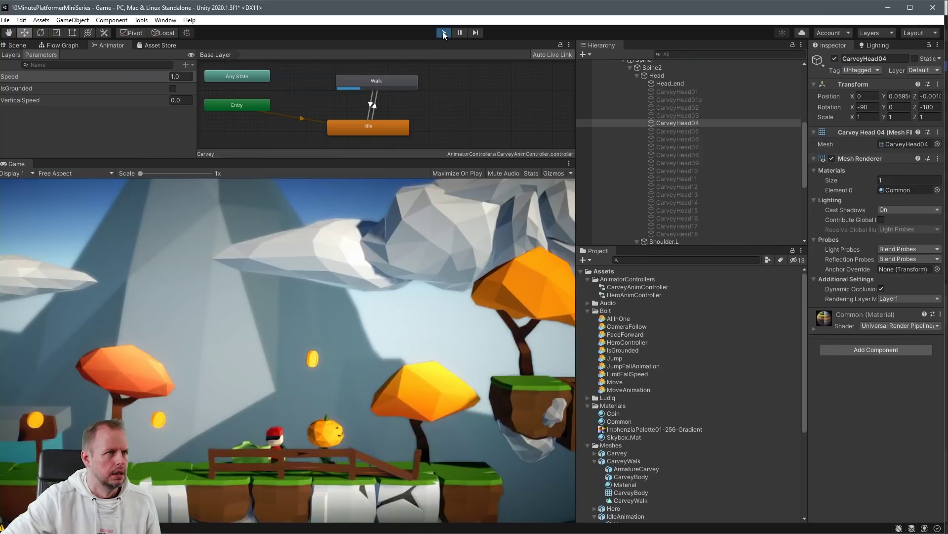
- Exit play mode and deactivate the CarveyHead04 object under Carvey's Head bone
click(443, 32)
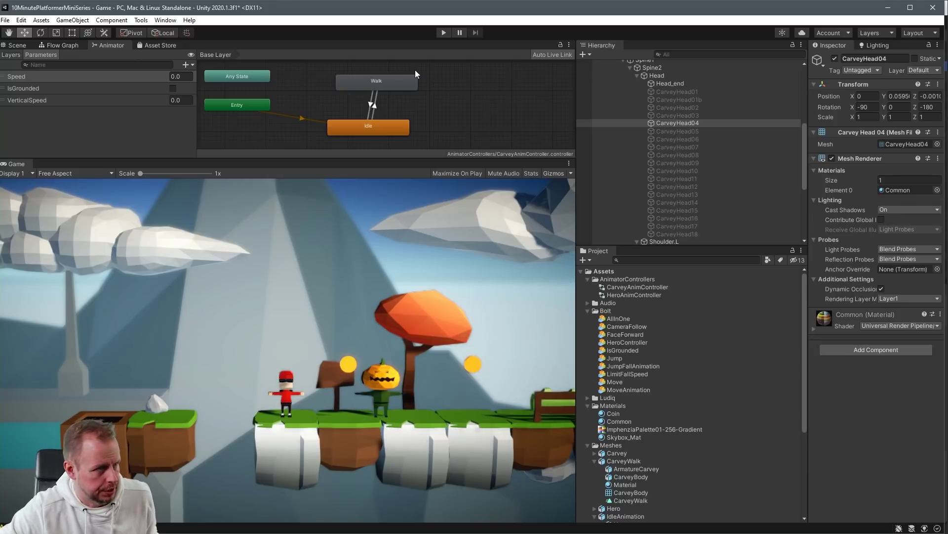
click(686, 123)
click(835, 58)
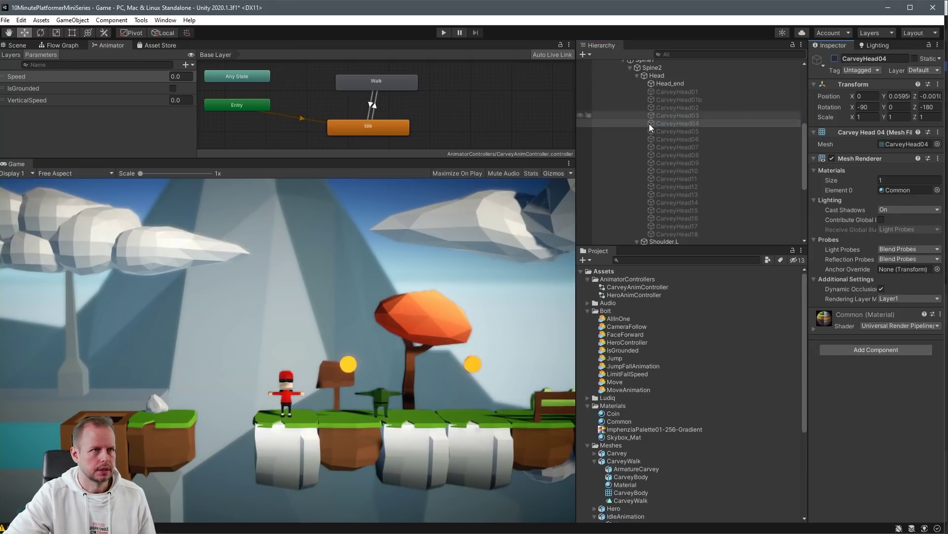
click(649, 124)
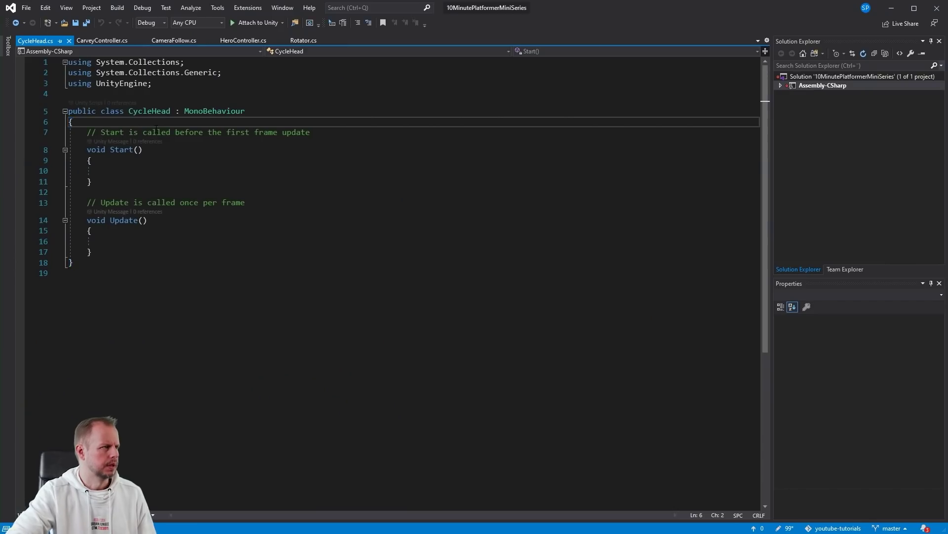
- Declare a serialized Transform array named heads at the start of the CycleHead class, with [SerializeField]
key(Return)
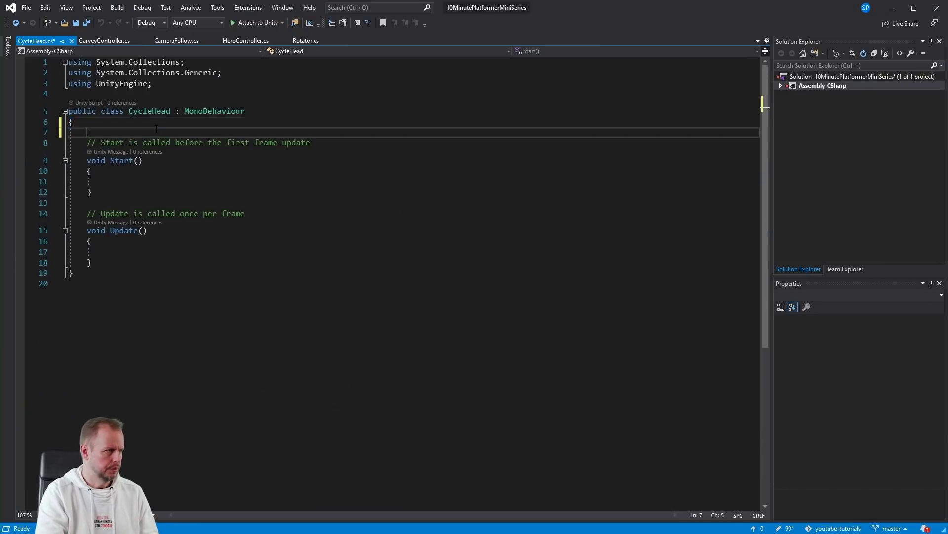
text([)
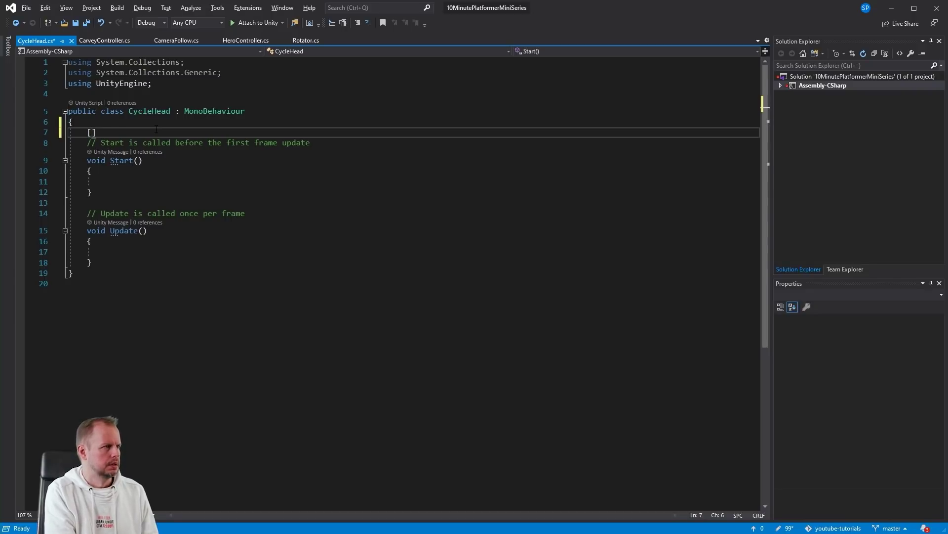
text(SerializeField])
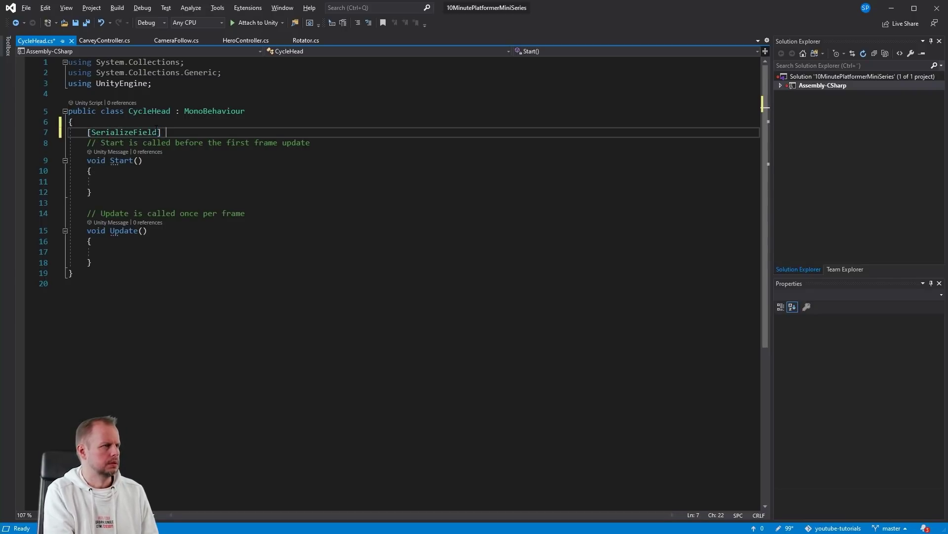
text( Transform)
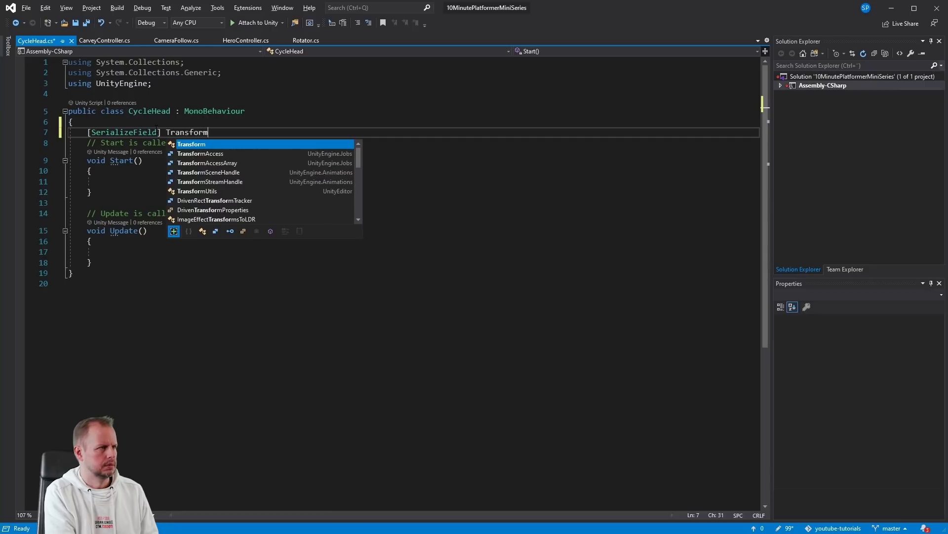
text([] )
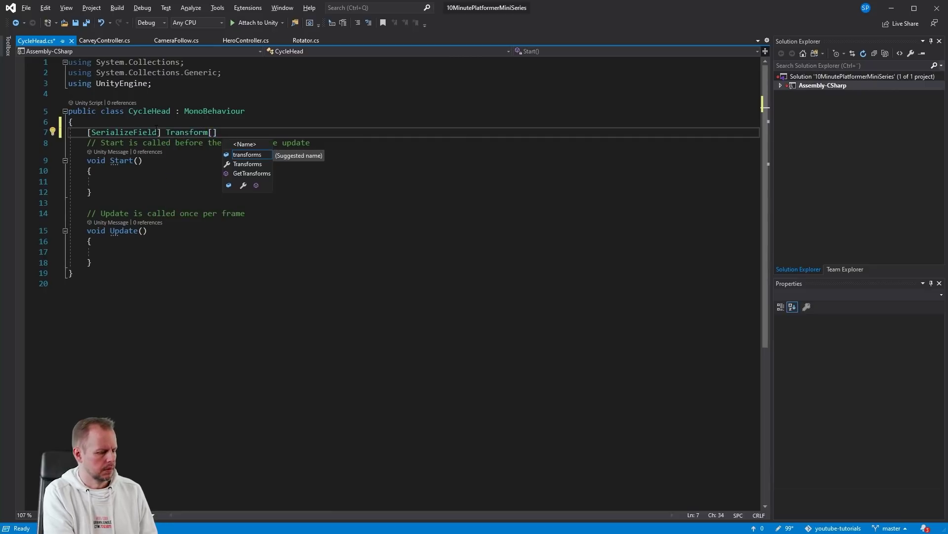
text(heads;)
key(Return)
- Delete the empty Start() method and its comment from CycleHead.cs
key(Down)
key(Down)
key(Down)
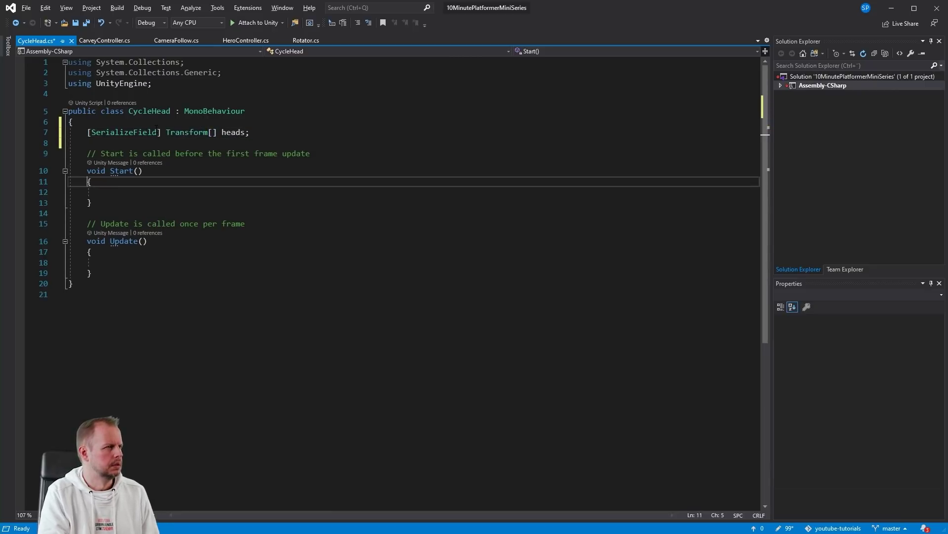
key(Up)
key(Up)
key(Up)
key(shift+Down)
key(shift+Down)
key(shift+Down)
key(shift+Down)
key(shift+Down)
key(shift+Down)
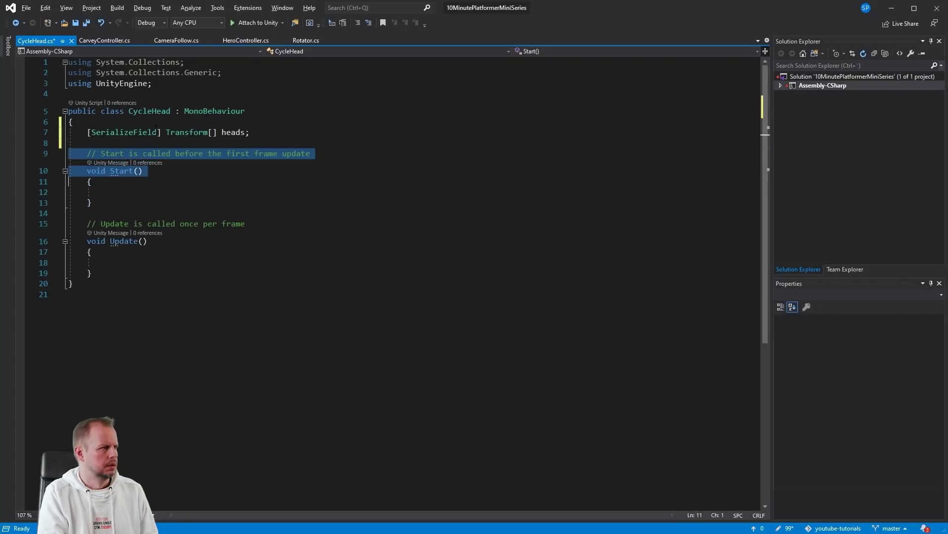
key(Delete)
- Declare a private int field named index below the heads array
key(Up)
key(End)
key(Return)
key(Return)
text(private)
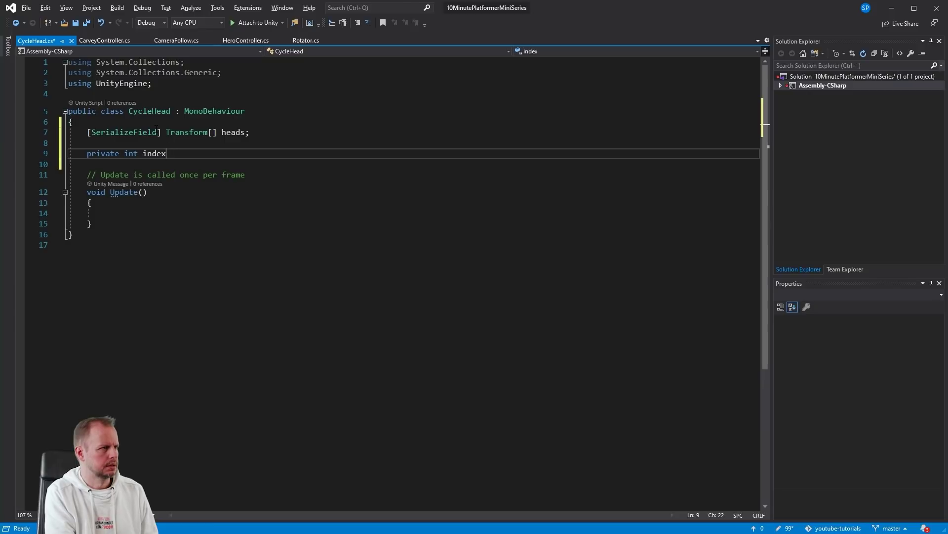
- Add an if block to Update() with the condition Input.GetKeyDown(KeyCode.Tab)
key(Down)
key(Down)
key(Down)
key(Down)
key(Down)
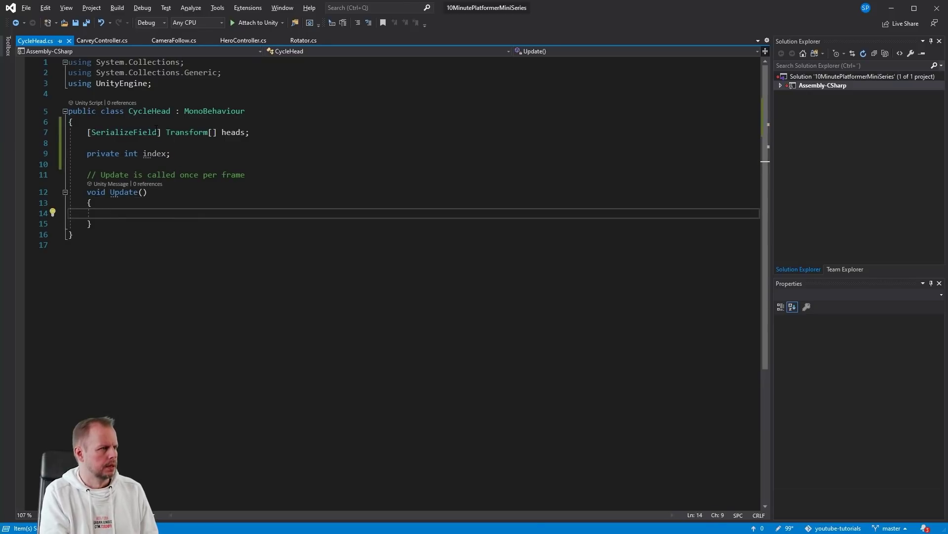
text(if (Input.GetKe)
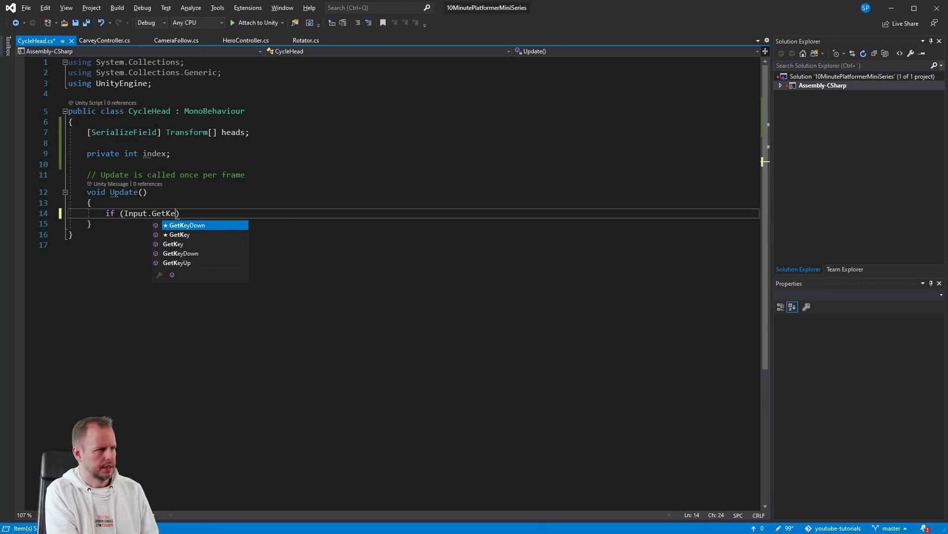
text(yDown()
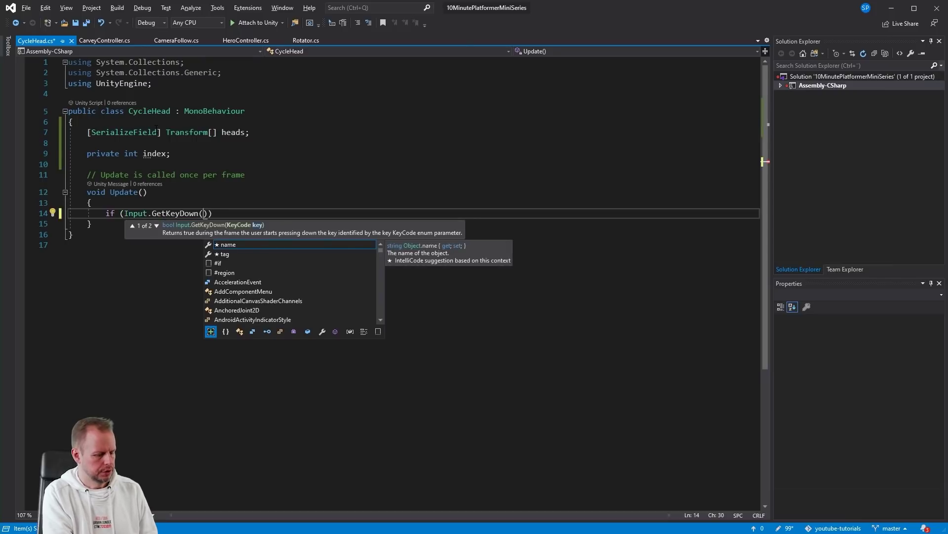
text(key)
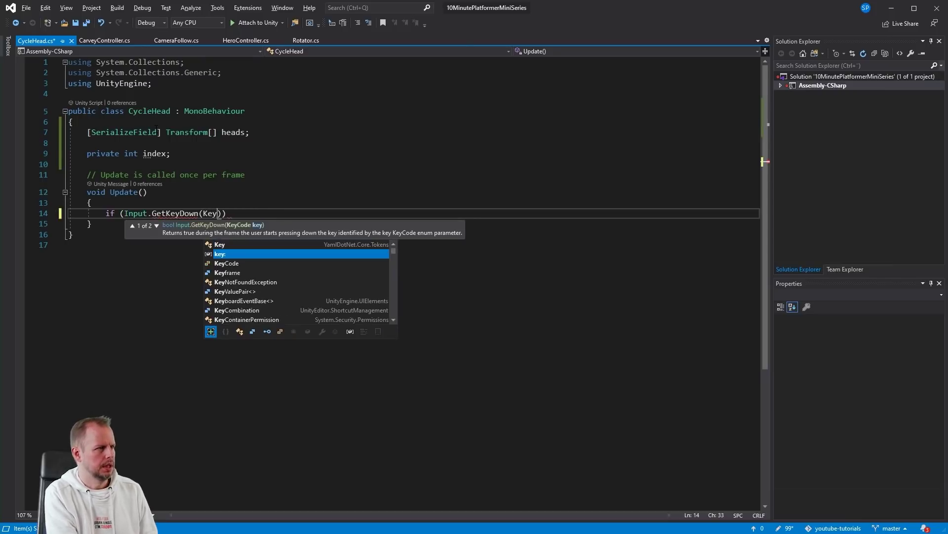
key(Escape)
text(KeyCode)
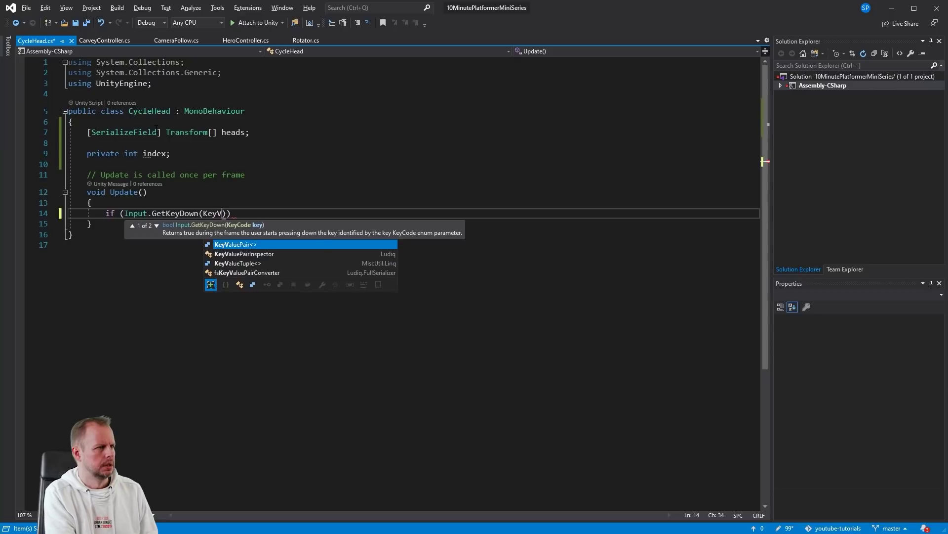
key(Escape)
text(.Ta)
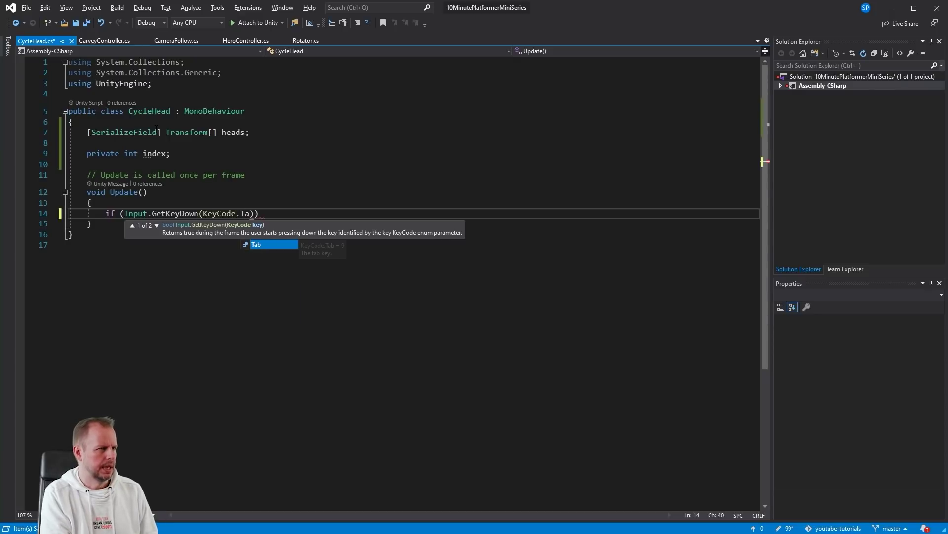
text(b)
key(End)
key(Return)
text({)
key(Return)
- Inside the Tab block, increment index and reset it to 0 when index >= heads.Count
text(ind)
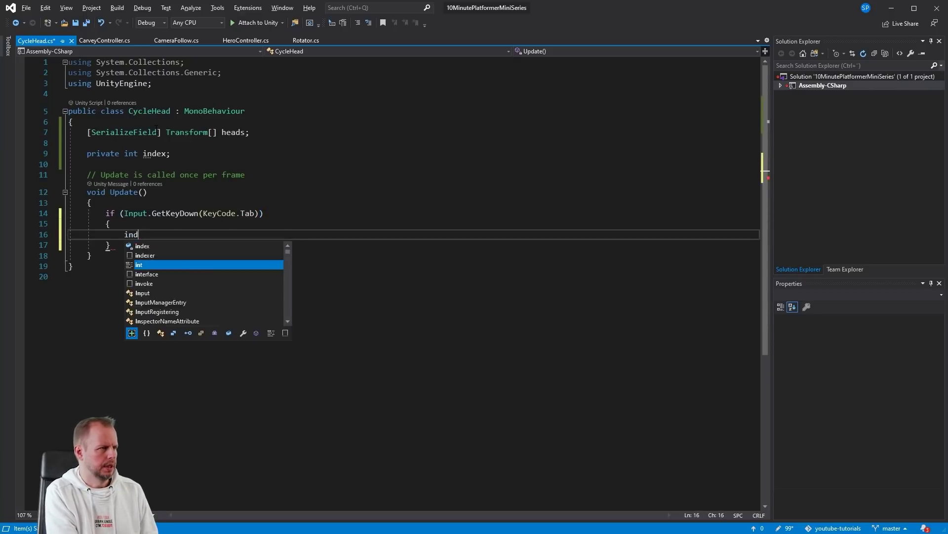
text(ex+0+;)
key(Return)
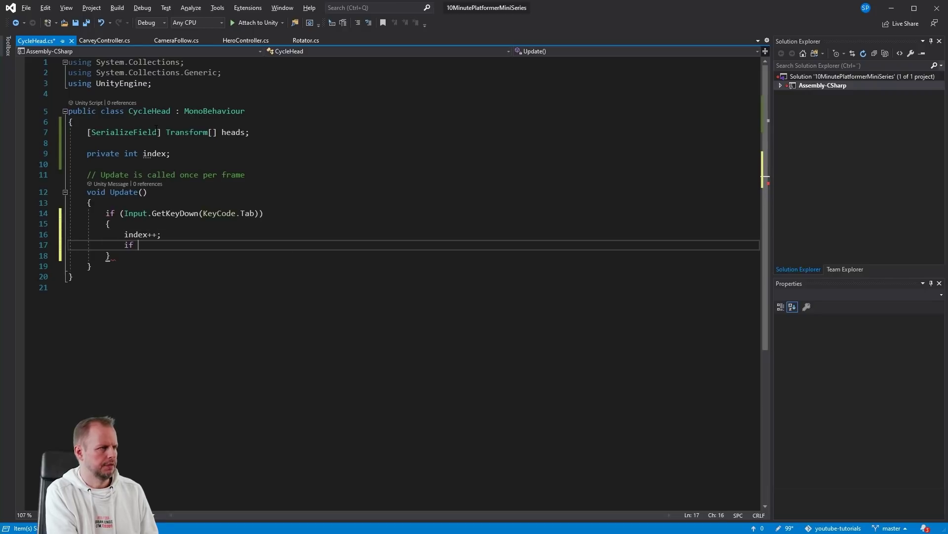
text(if (index > )
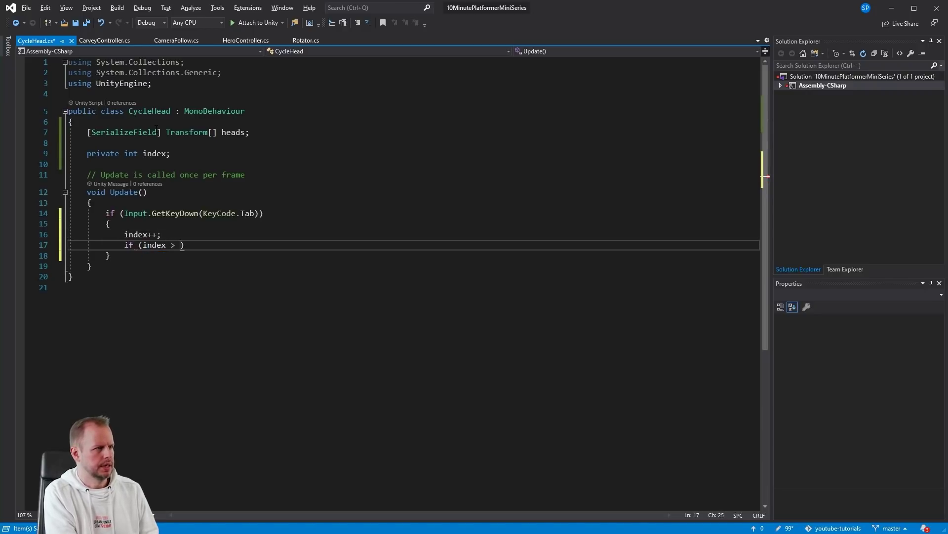
text(heads.Count)
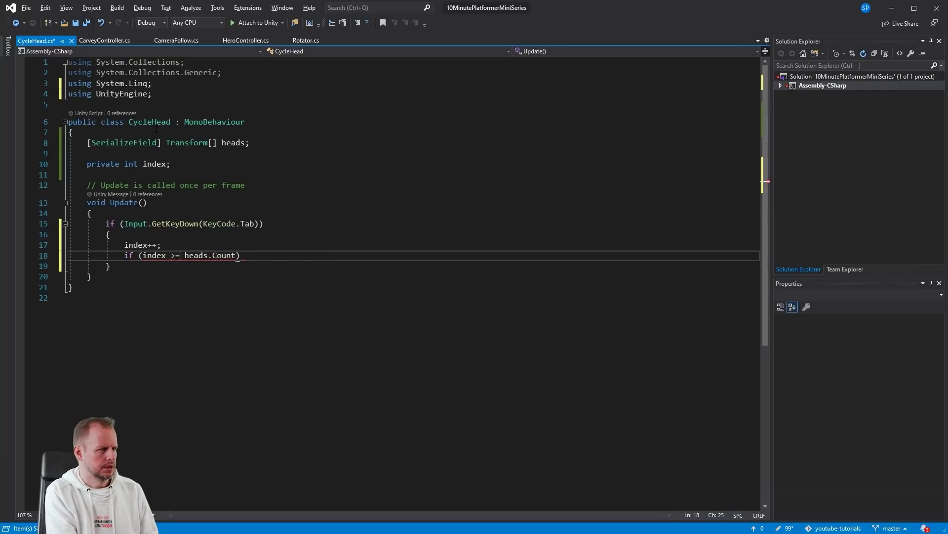
key(Return)
text(injdex = 0)
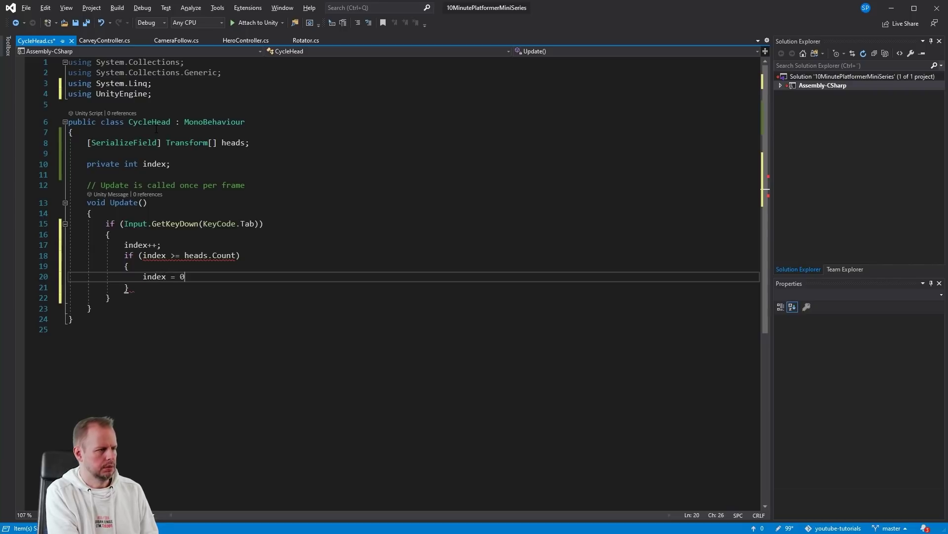
- Replace heads.Count with heads.Length in the index check
key(Up)
key(ctrl+Right)
key(ctrl+Right)
key(ctrl+Right)
key(ctrl+Right)
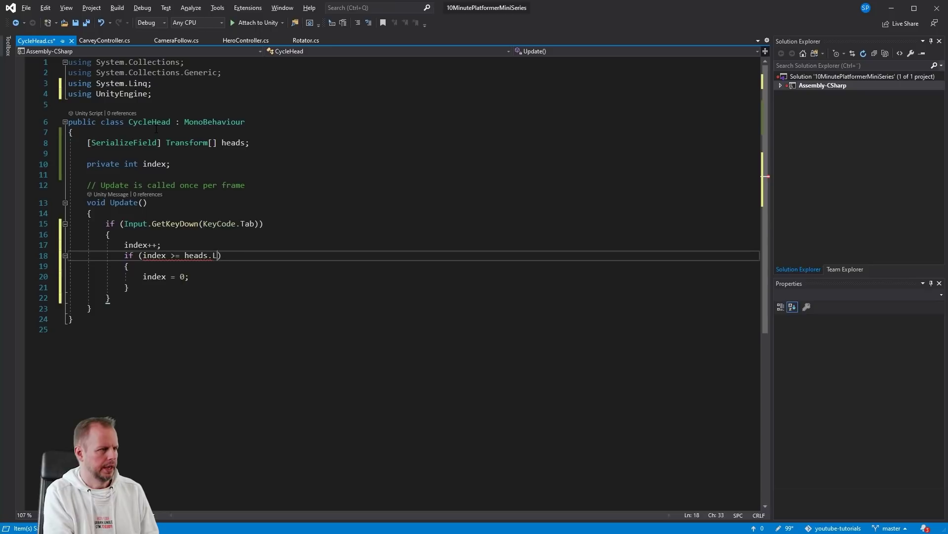
key(Down)
key(Down)
key(Down)
key(Down)
key(Up)
key(Up)
key(Up)
key(Up)
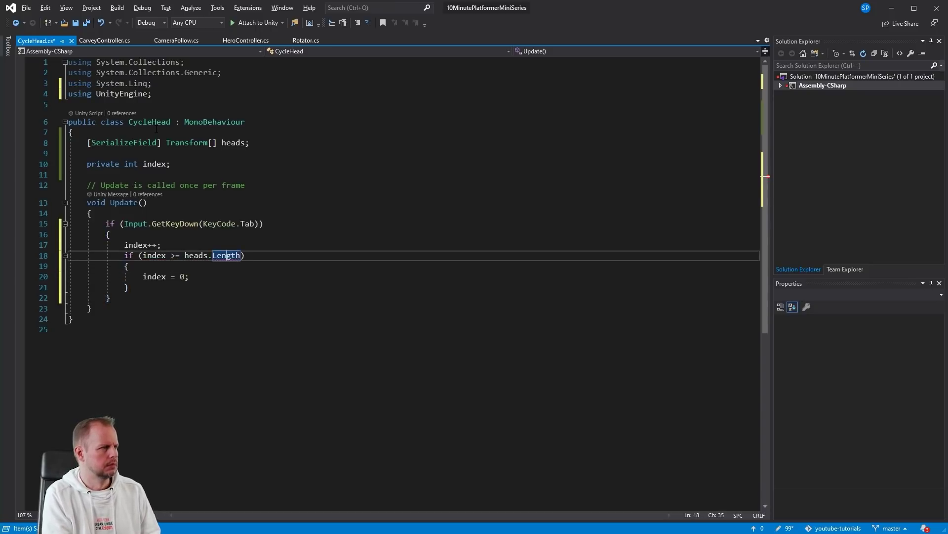
- Change the heads array type to GameObject[] and add a for loop over heads.Length below the index check in the Tab block
key(Down)
key(Down)
key(Down)
key(Return)
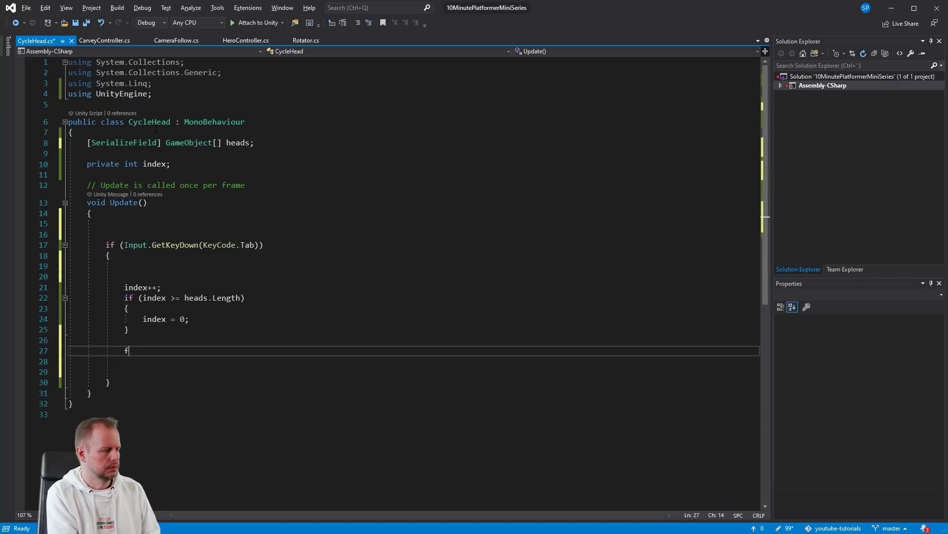
text(or)
key(Tab)
key(Tab)
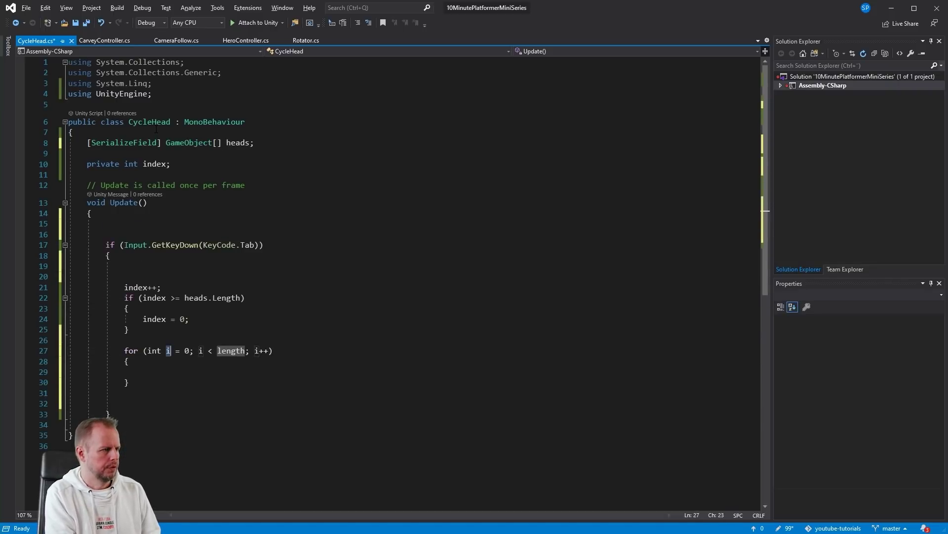
key(Tab)
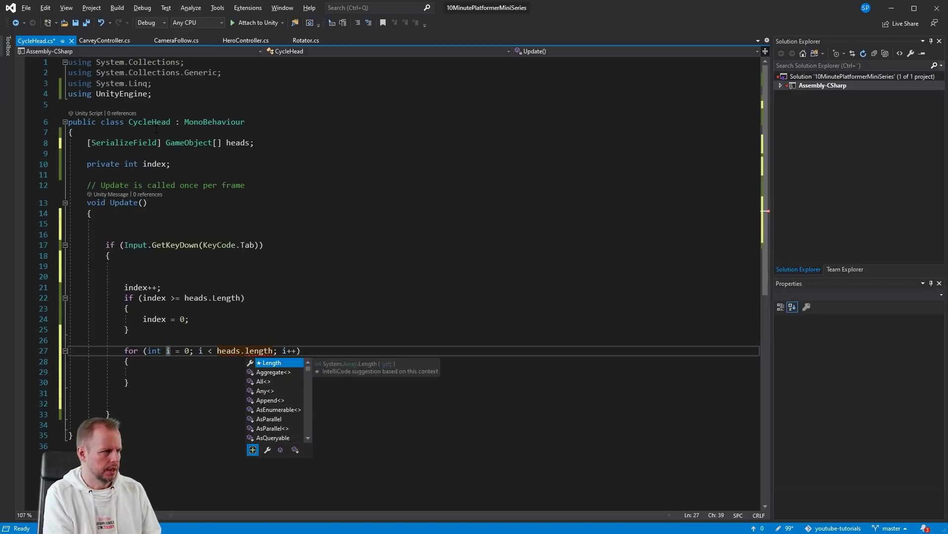
key(Escape)
key(Return)
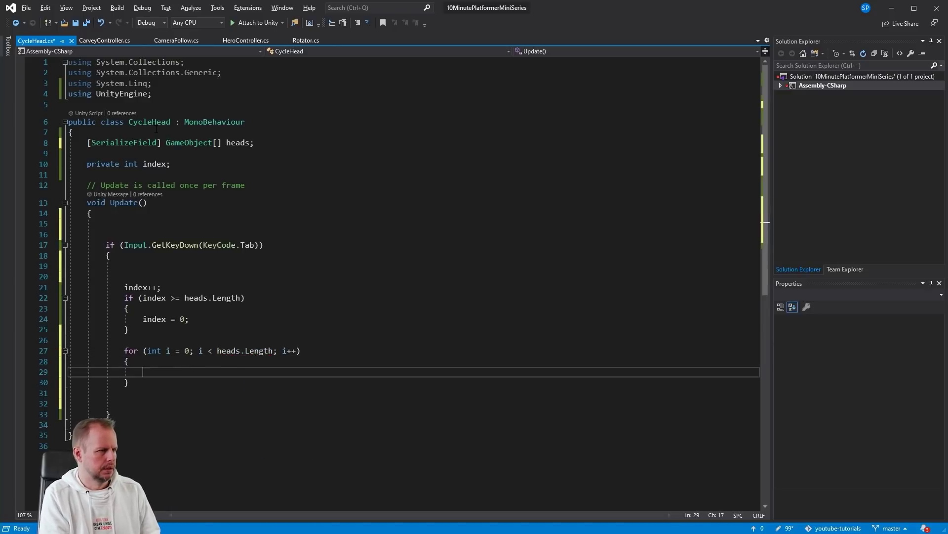
- Inside the for loop, add heads[i].SetActive(i == index); and save the CycleHead script
text(heads[i].S)
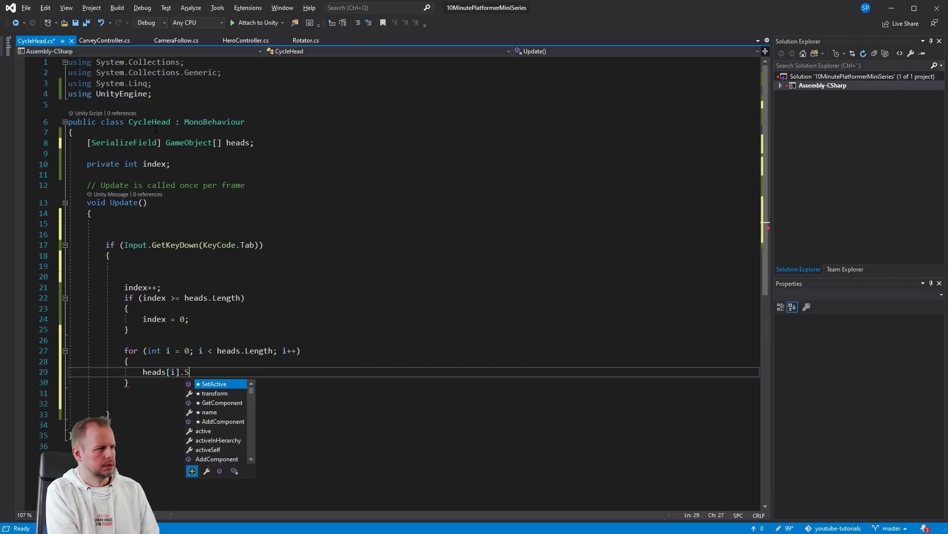
text(etActive())
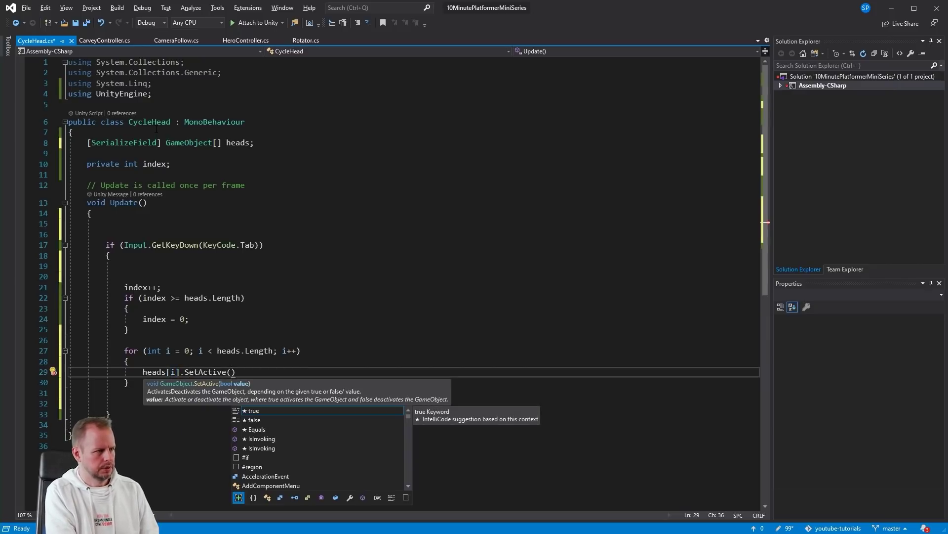
text(i == inde)
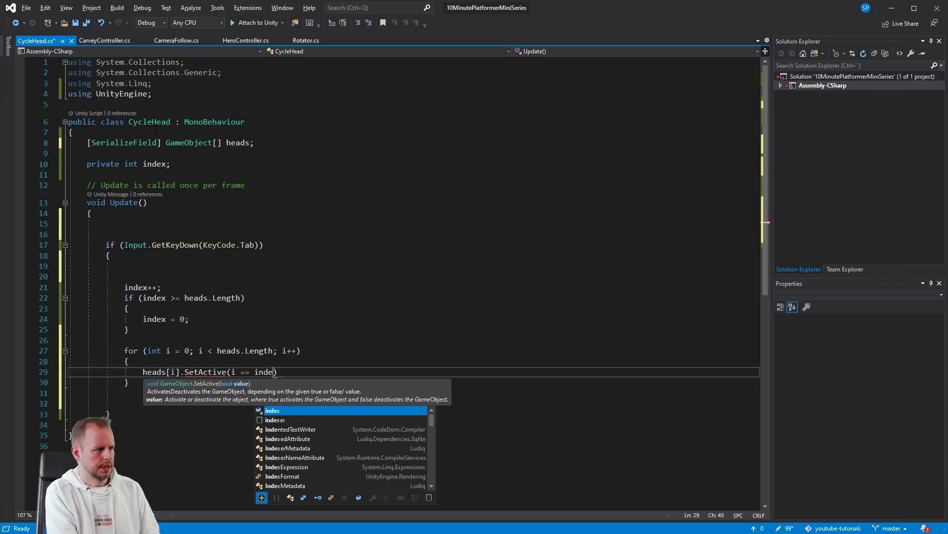
text(x ?)
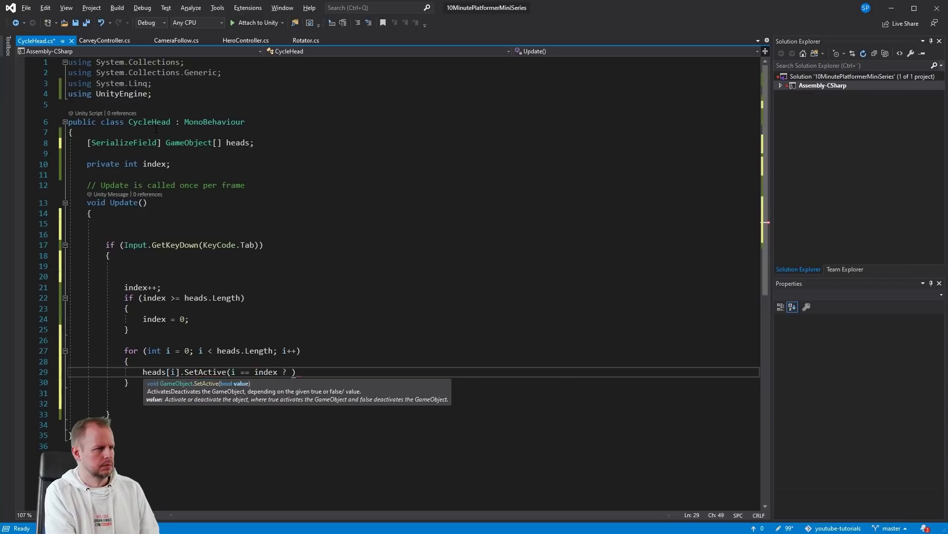
key(BackSpace)
text(;)
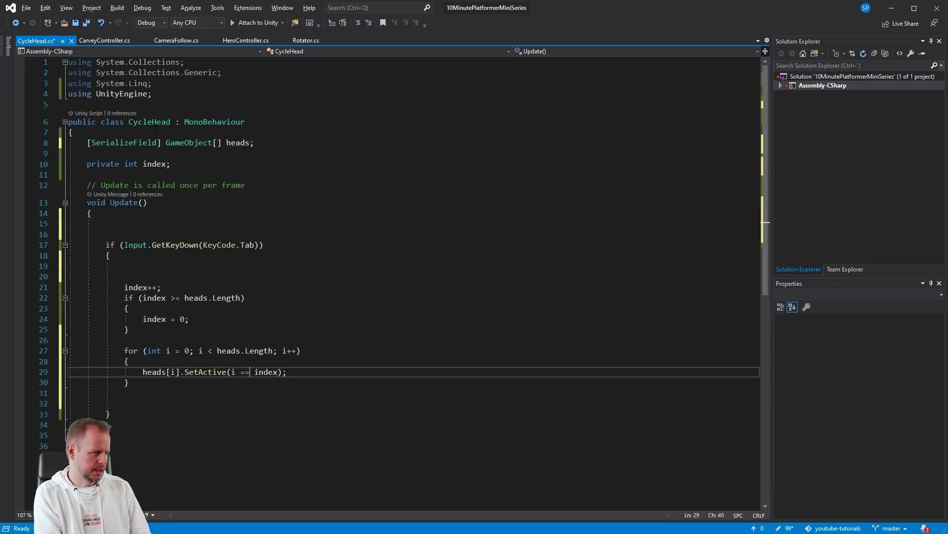
key(Down)
key(Down)
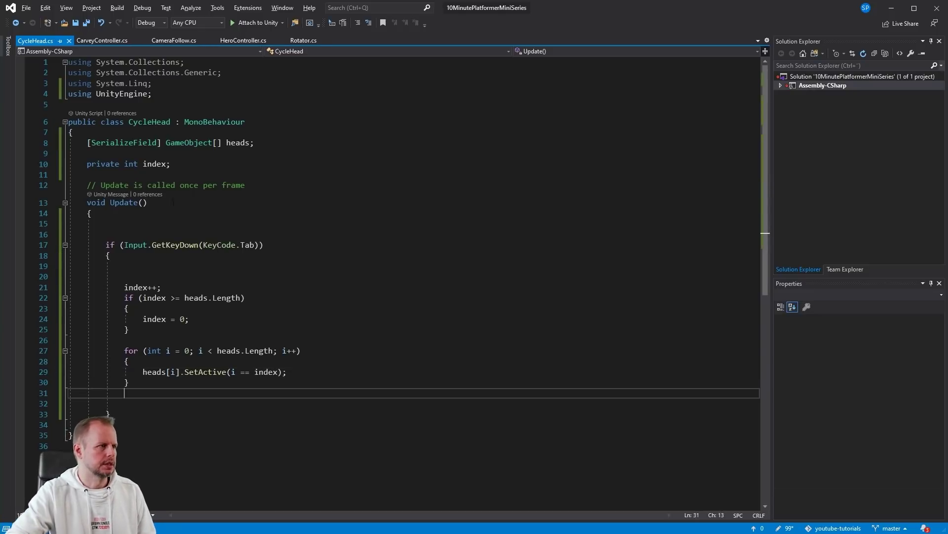
click(309, 301)
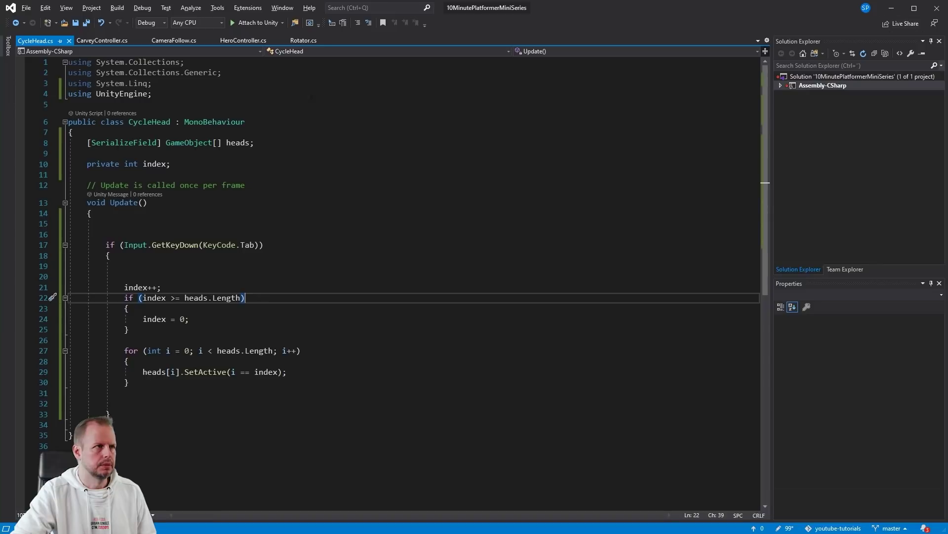
- Switch to Unity and attach the CycleHead script to the Carvey object
click(892, 7)
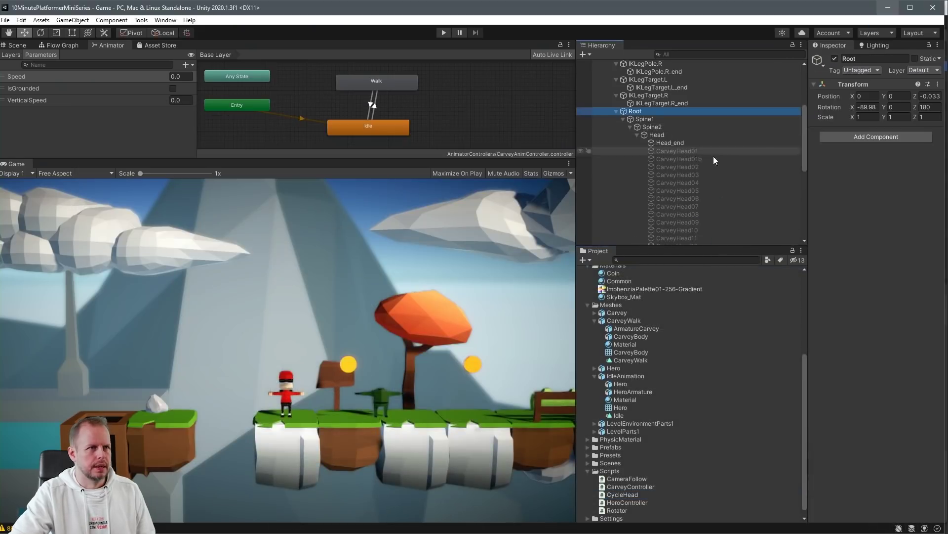
click(629, 150)
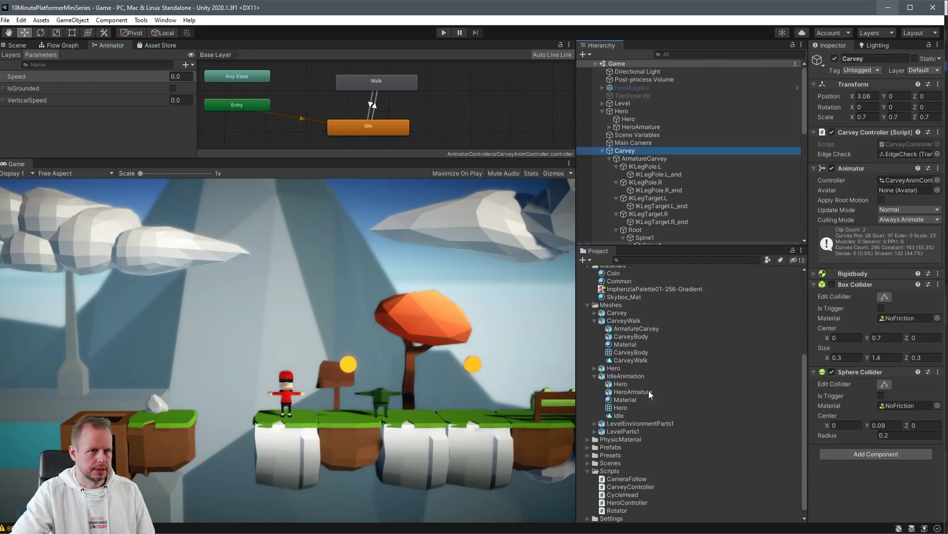
scroll(646, 431, down, 1)
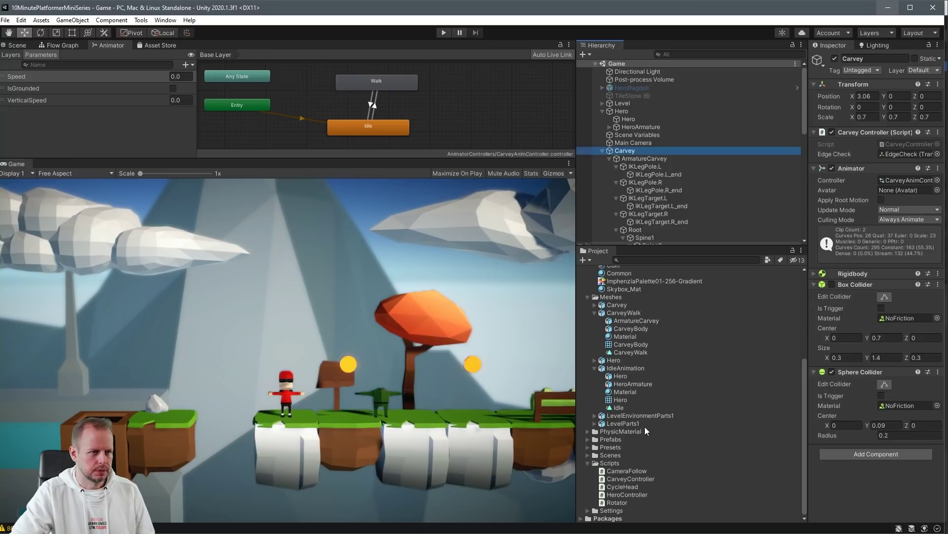
drag(788, 493, 862, 492)
- Assign all head objects from CarveyHead01 to CarveyHead18 to Carvey's Heads array and activate CarveyHead01
scroll(711, 205, down, 6)
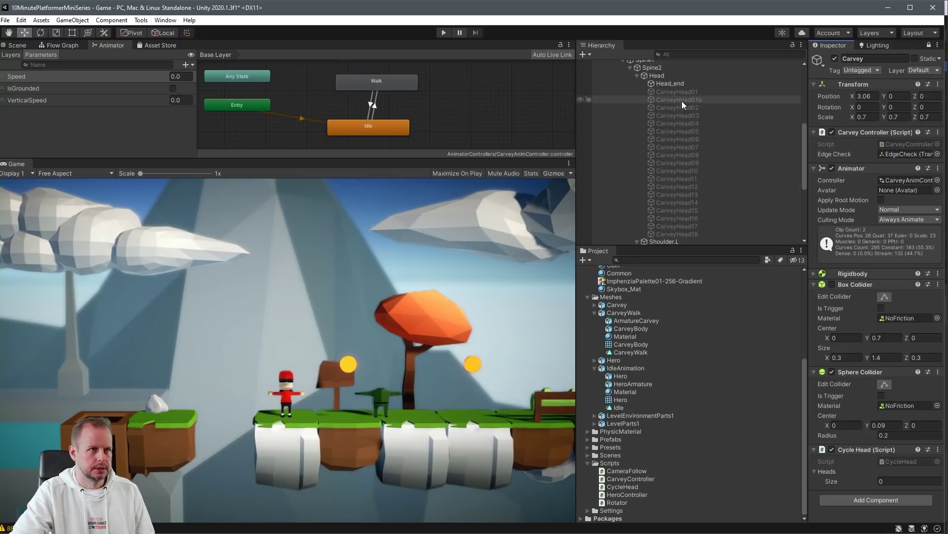
shift+click(692, 234)
drag(691, 234, 772, 320)
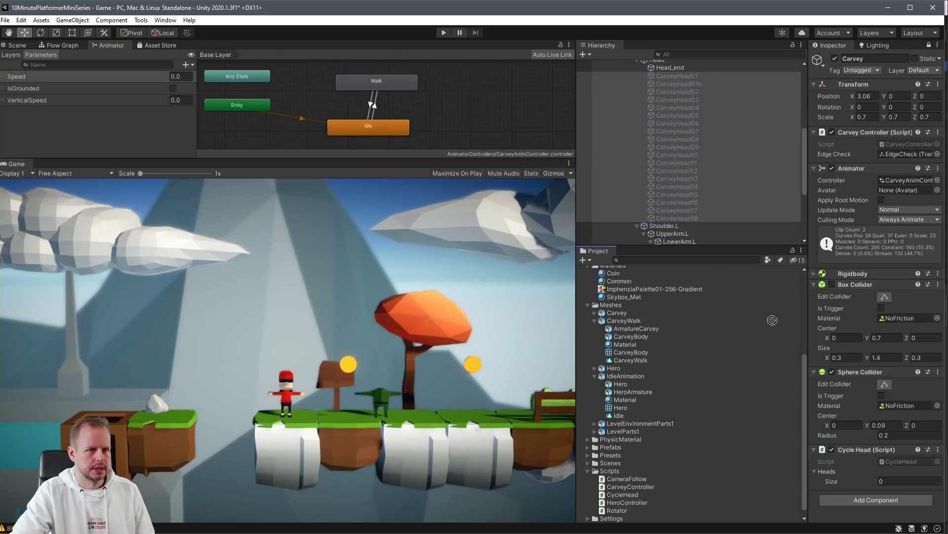
drag(888, 479, 888, 480)
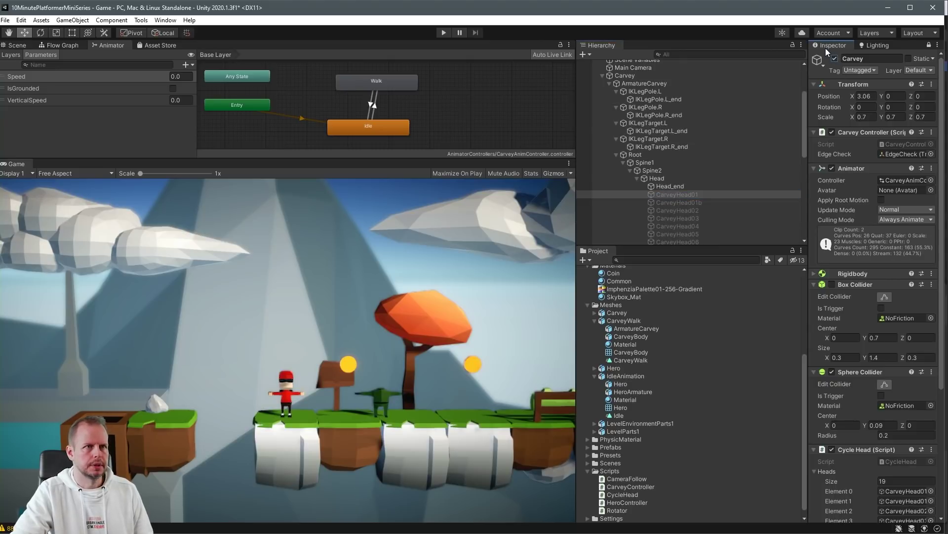
- Play the game and take the hero past Carvey onto the raised platform while cycling Carvey's pumpkin heads
click(444, 33)
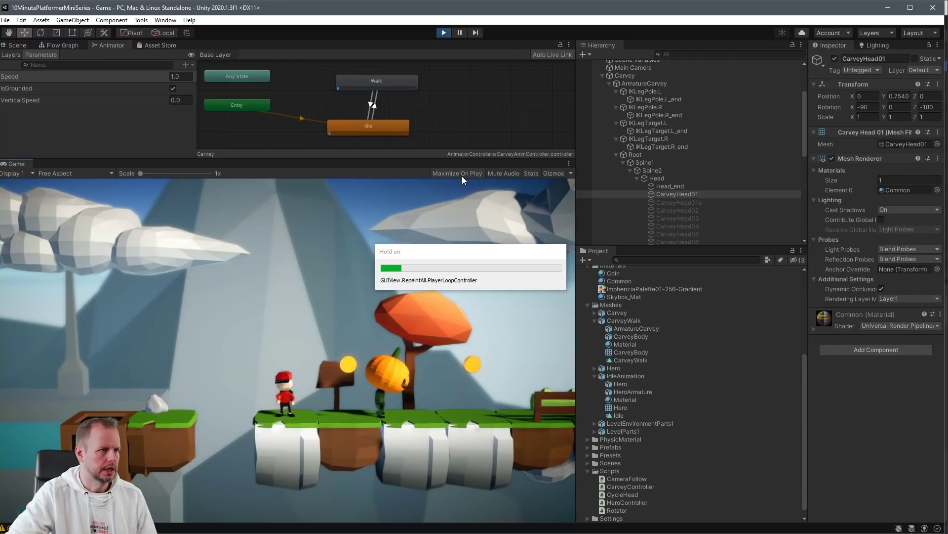
key(shift+space)
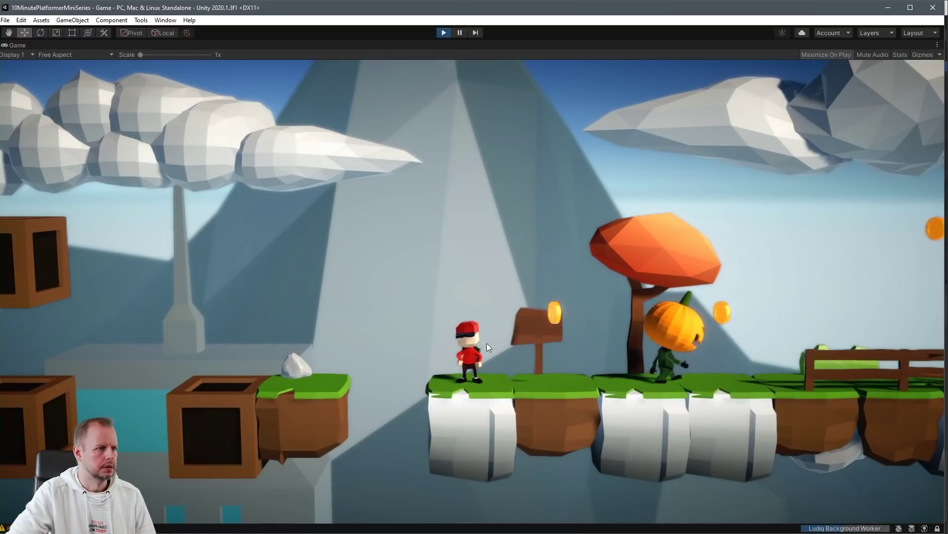
key(d)
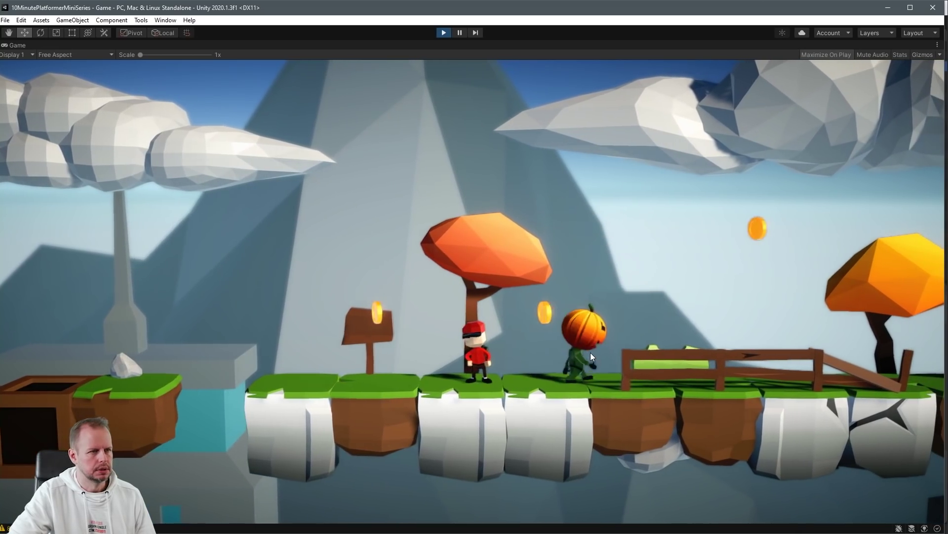
key(d)
key(space)
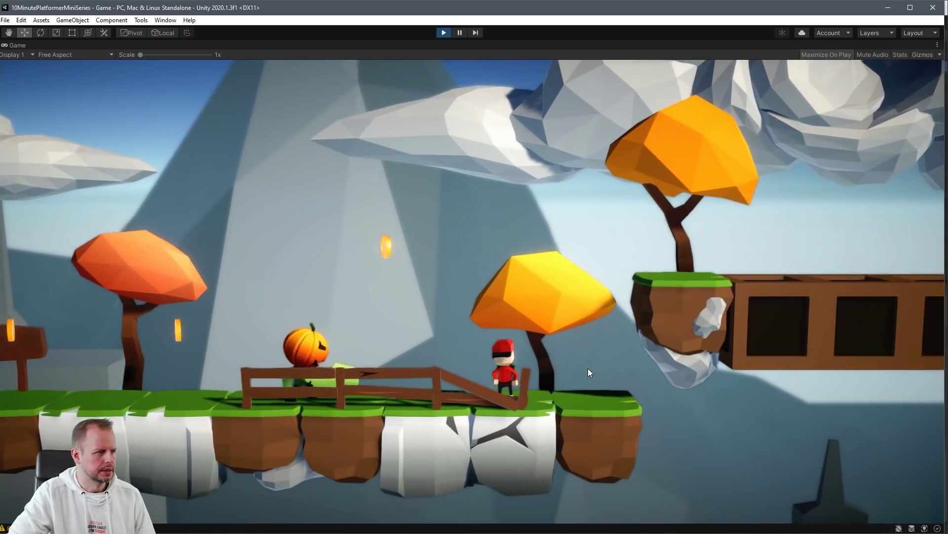
key(d)
key(a)
key(Right)
key(space)
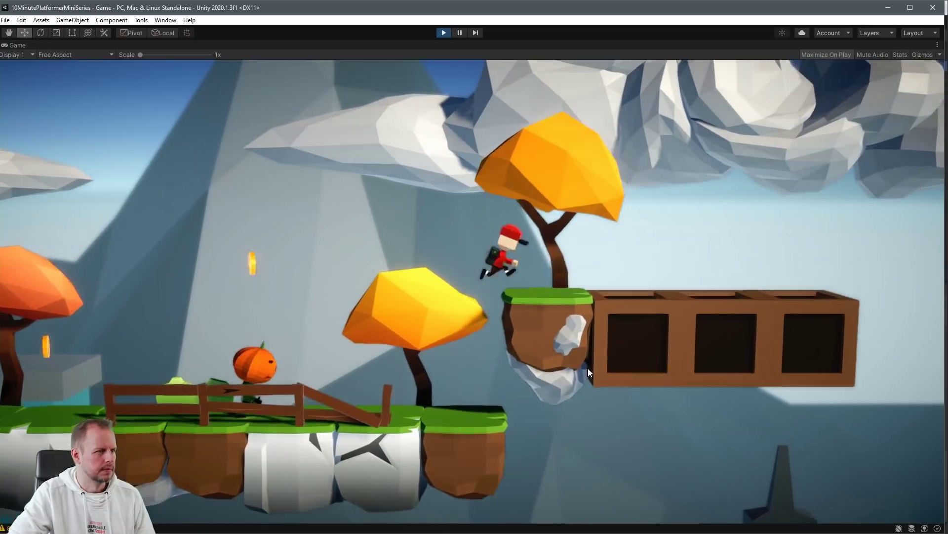
key(a)
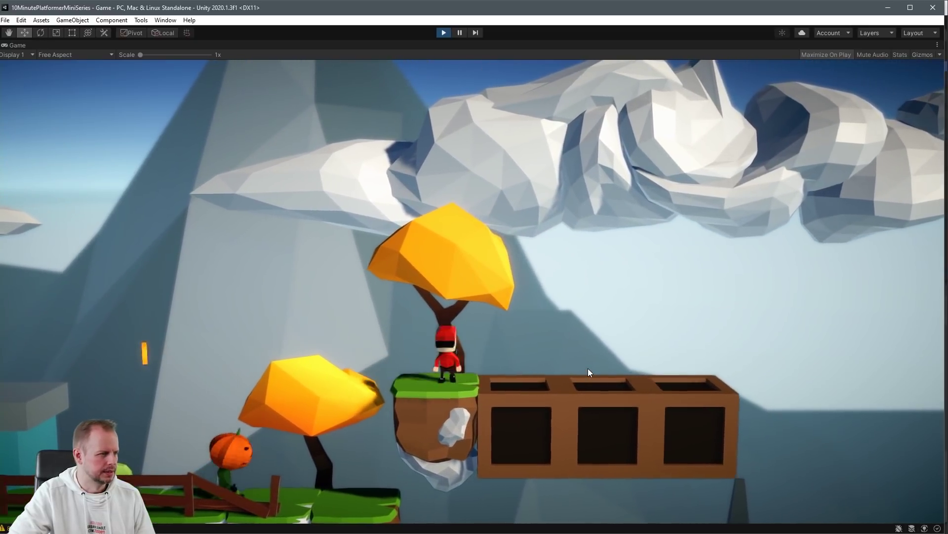
key(d)
key(a)
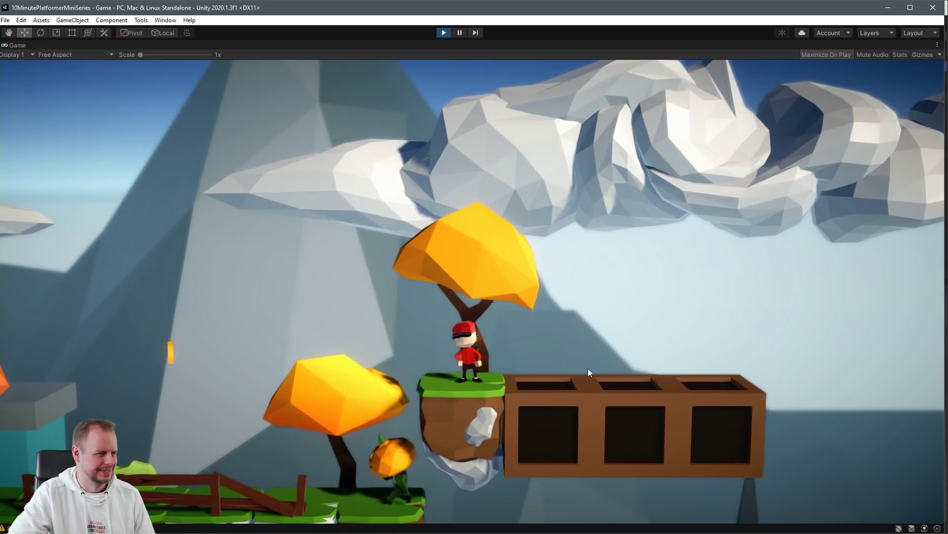
- Bring the hero down from the raised platform and back towards the signpost while cycling through more of Carvey's heads
key(Left)
key(space)
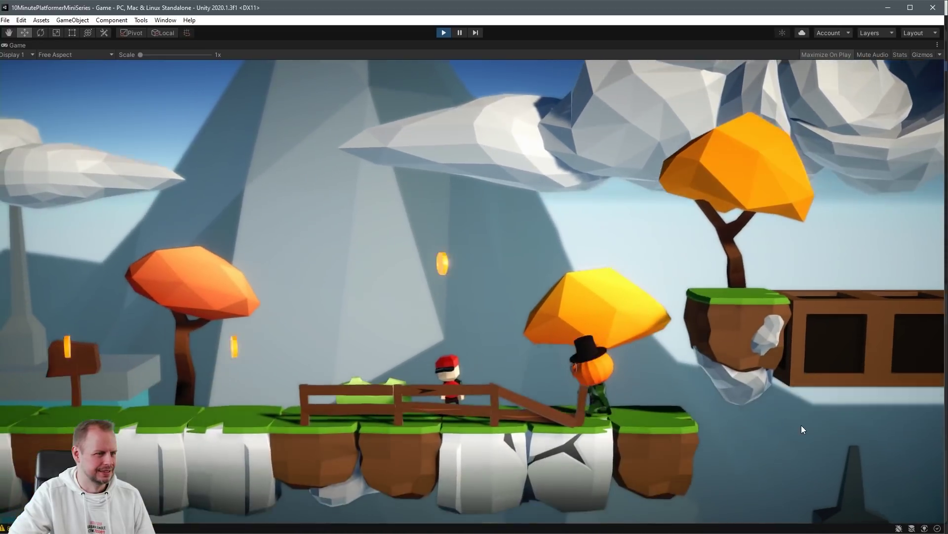
key(a)
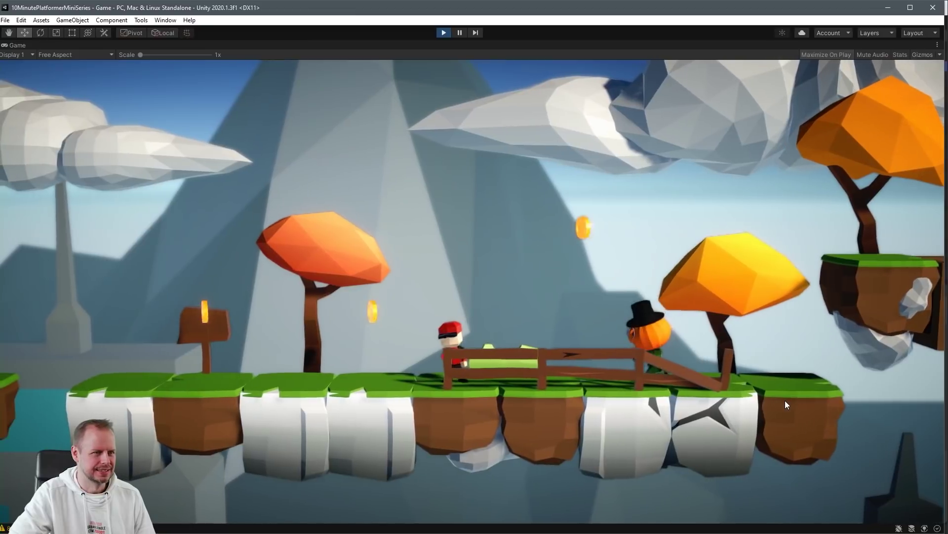
key(d)
key(Left)
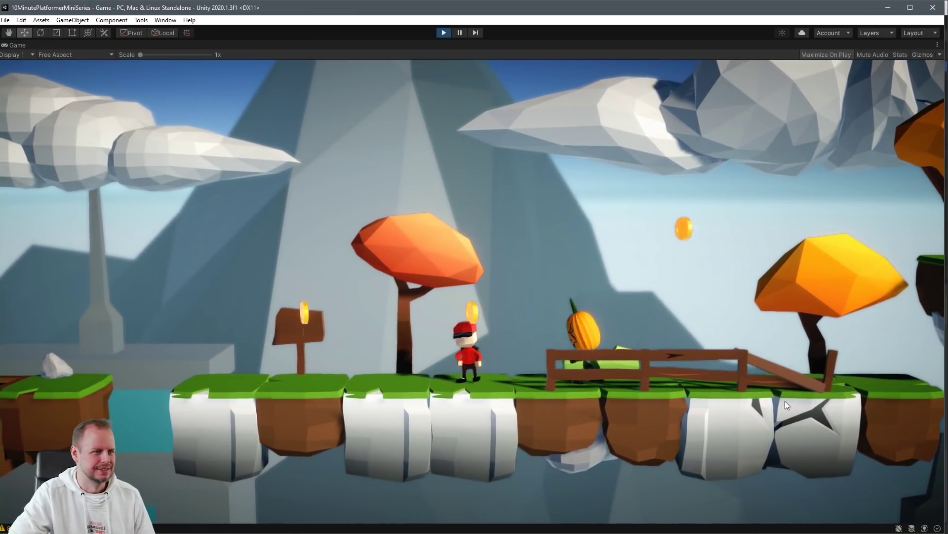
key(Left)
key(Right)
key(Left)
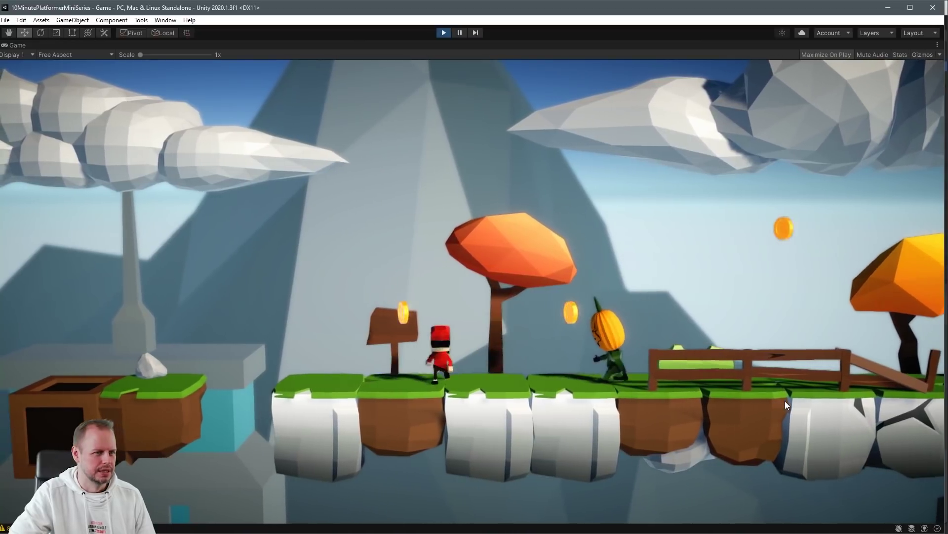
key(Left)
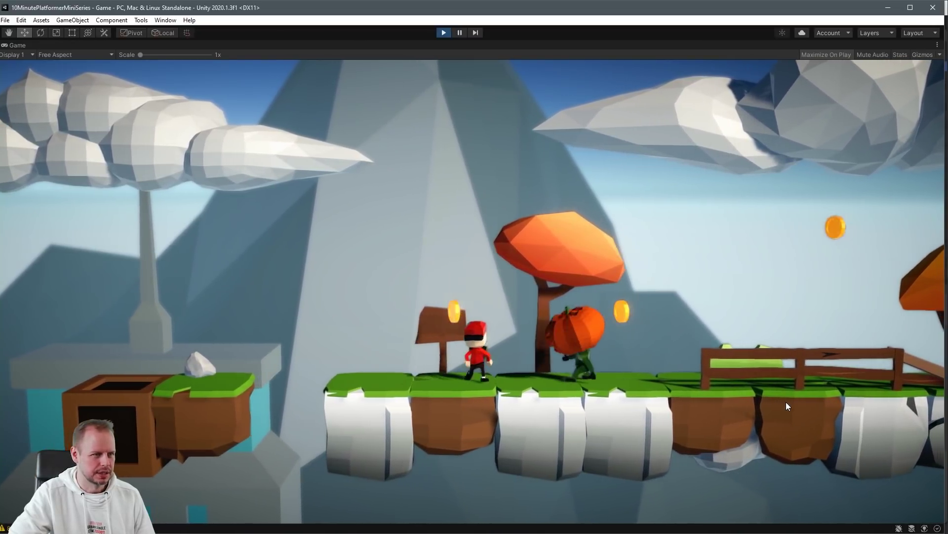
- Jump the hero across to the crate platform and back over Carvey to the fence while testing the remaining heads
key(space)
key(Right)
key(space)
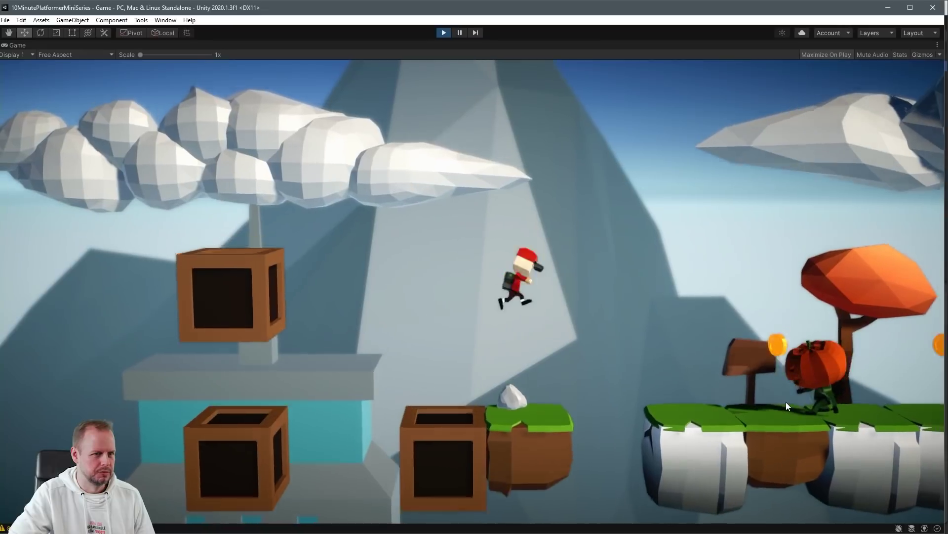
key(Left)
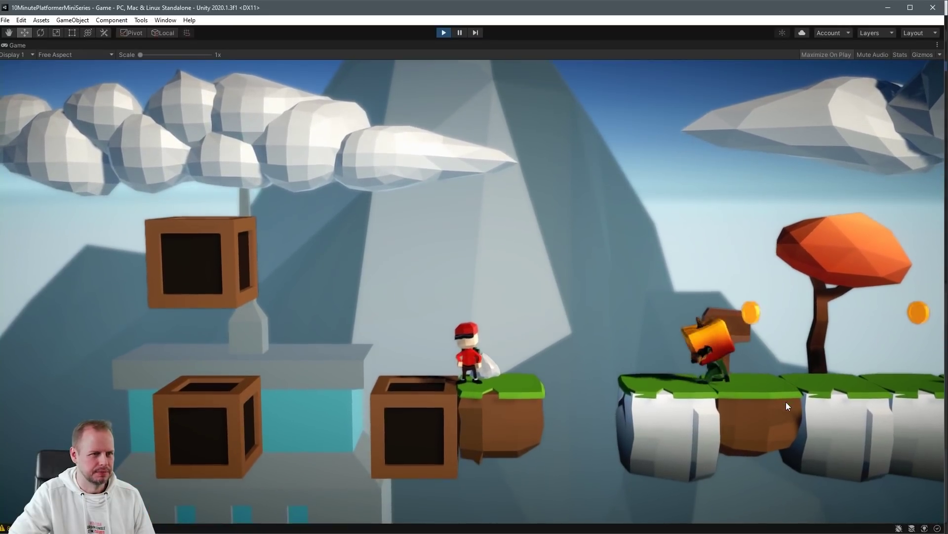
key(Right)
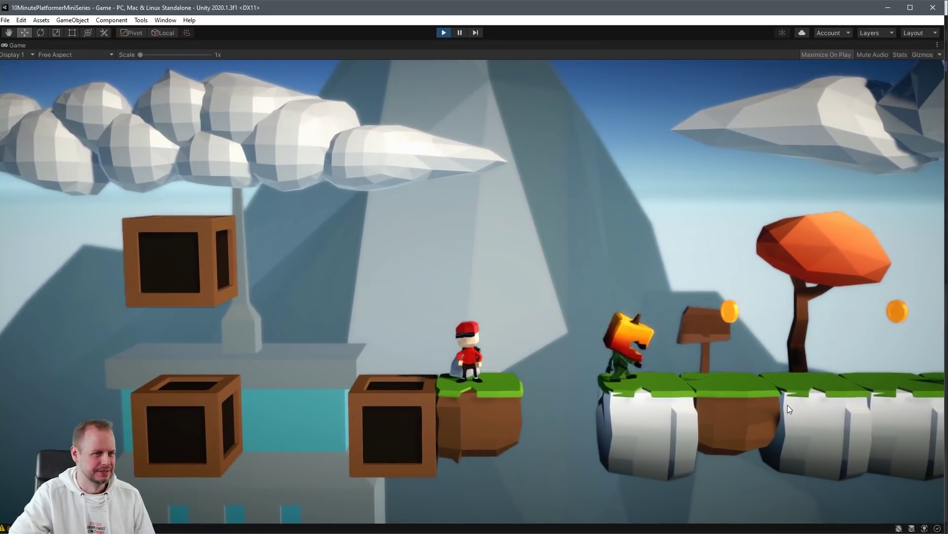
key(Right)
key(space)
key(Right)
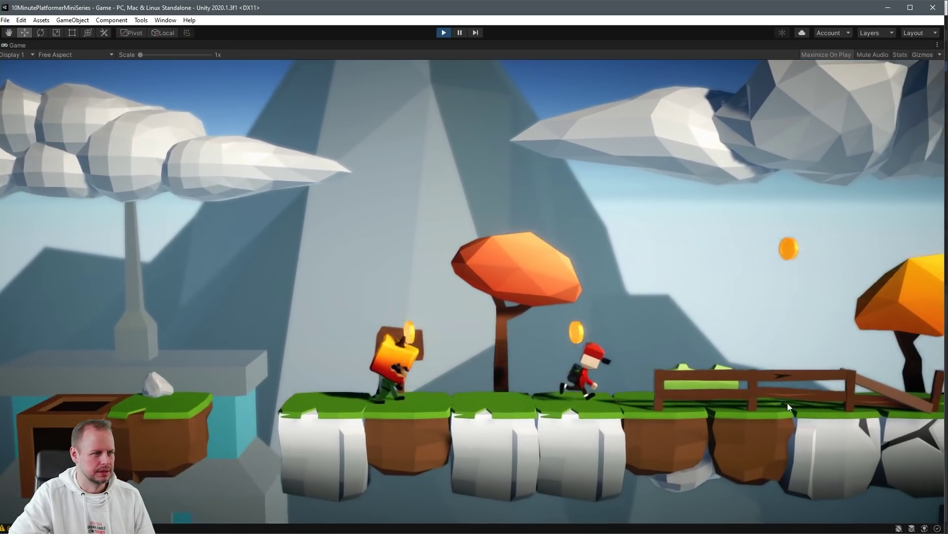
key(Right)
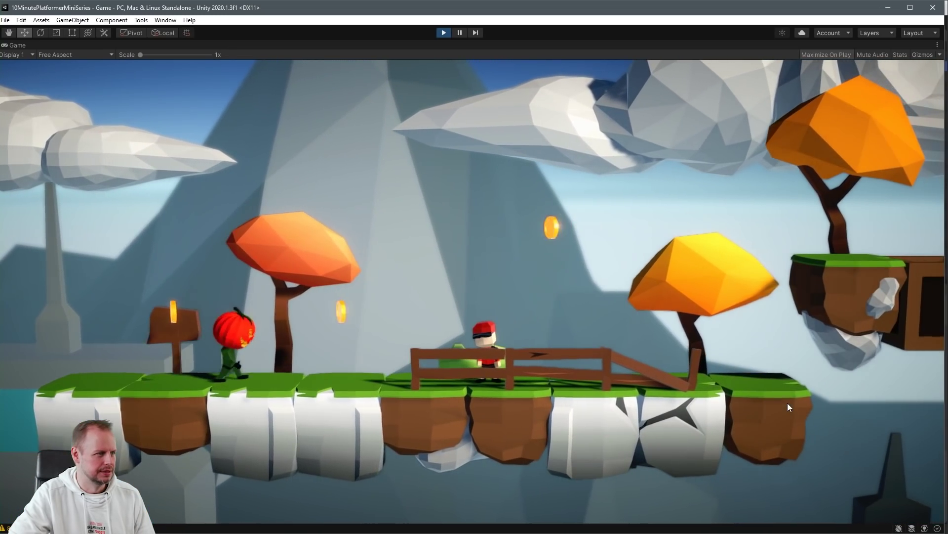
key(Right)
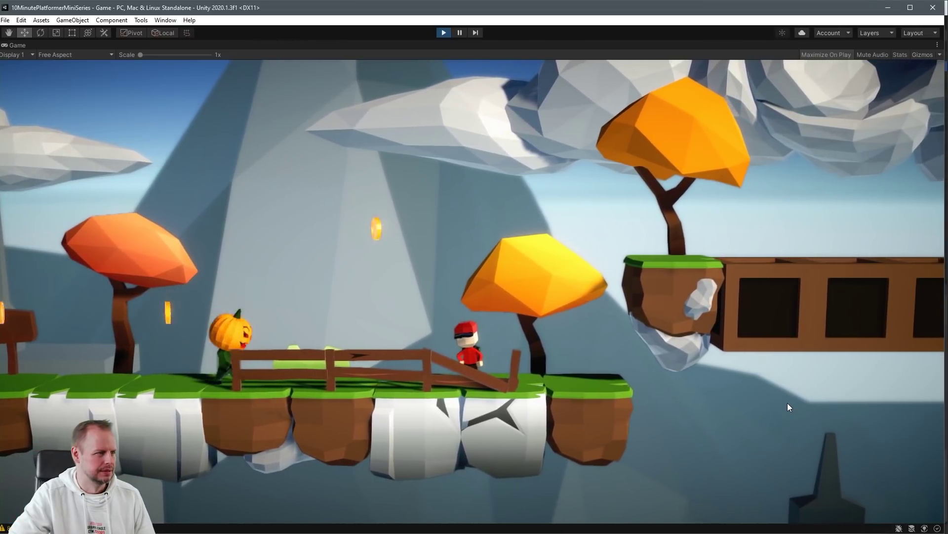
- Lead Carvey along the broken fence and jump the hero up onto the raised platform while switching its pumpkin head
key(Right)
key(Left)
key(Right)
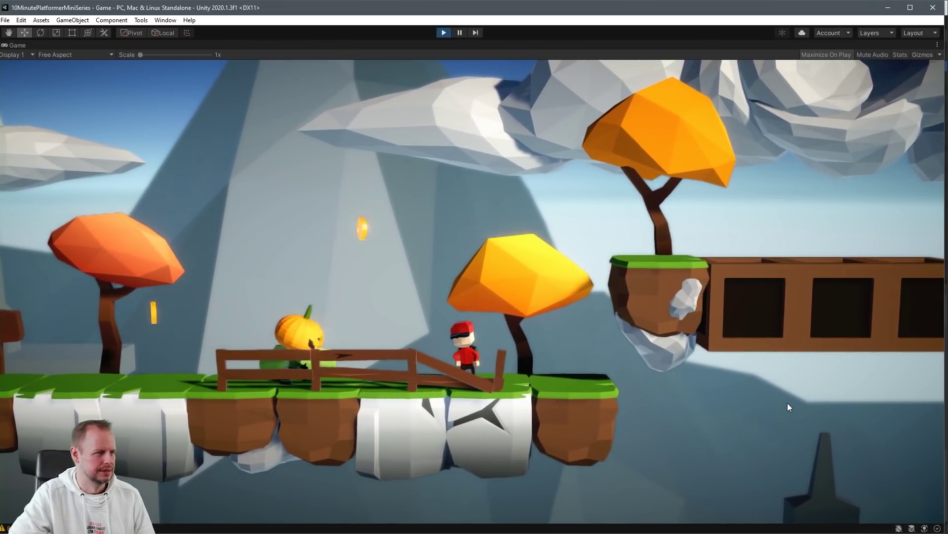
key(Left)
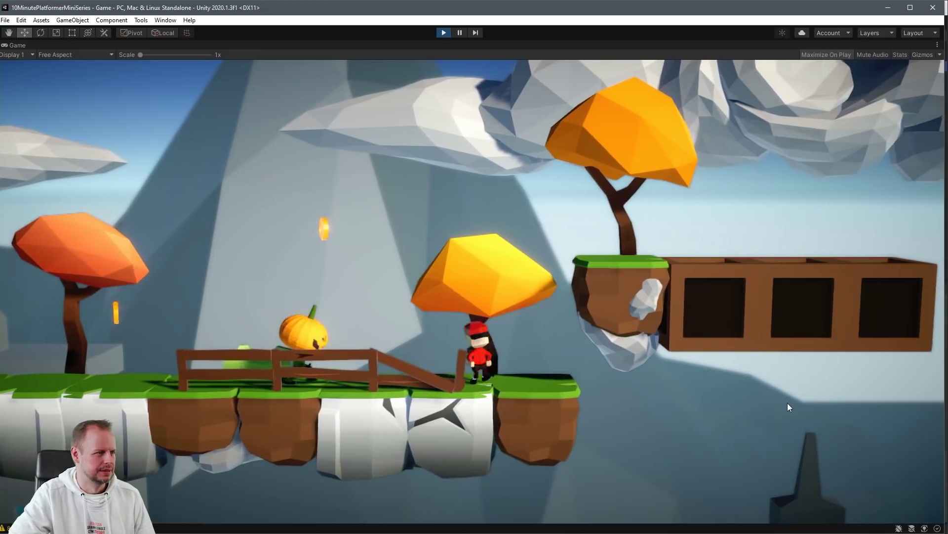
key(Right)
key(Left)
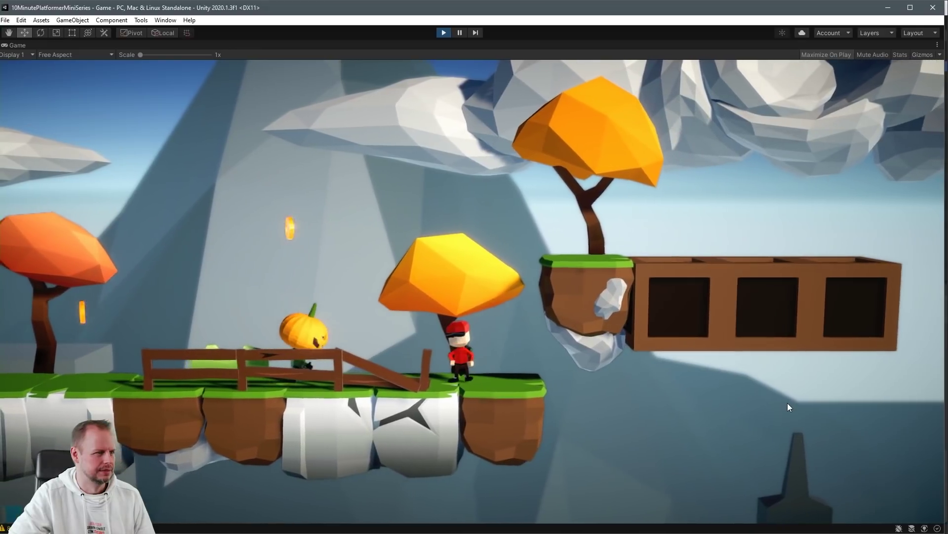
key(Right)
key(space)
key(Left)
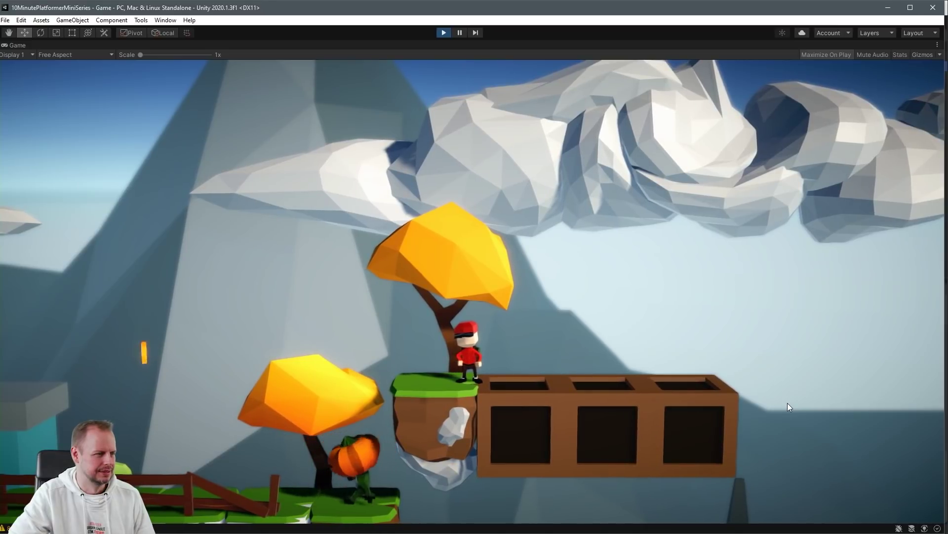
- Jump the hero down over Carvey to the fence and retreat to the signpost while testing further heads
key(Left)
key(space)
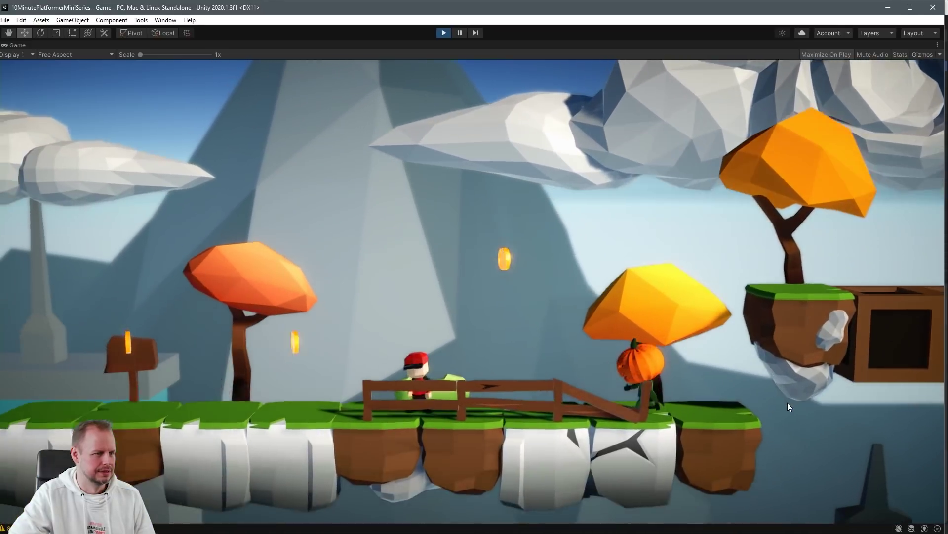
key(Right)
key(Left)
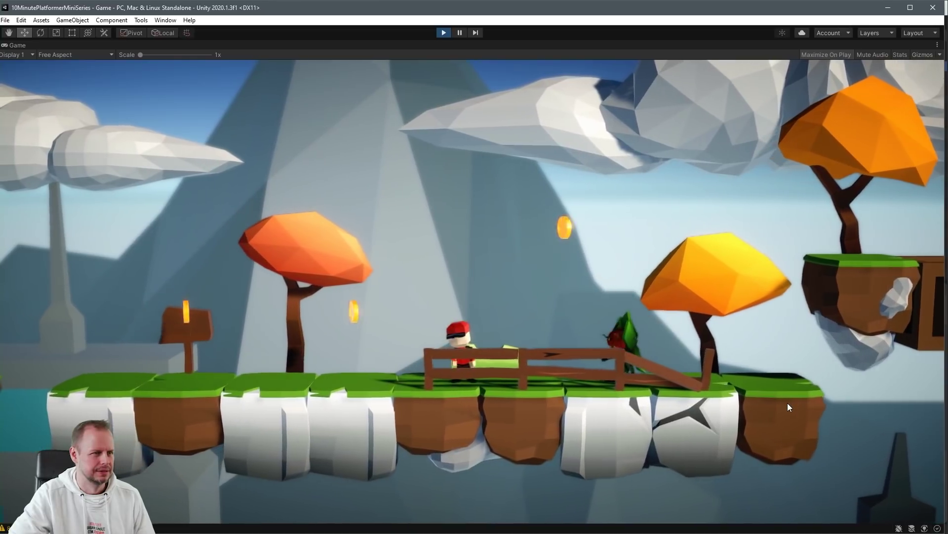
key(Left)
key(Right)
key(Left)
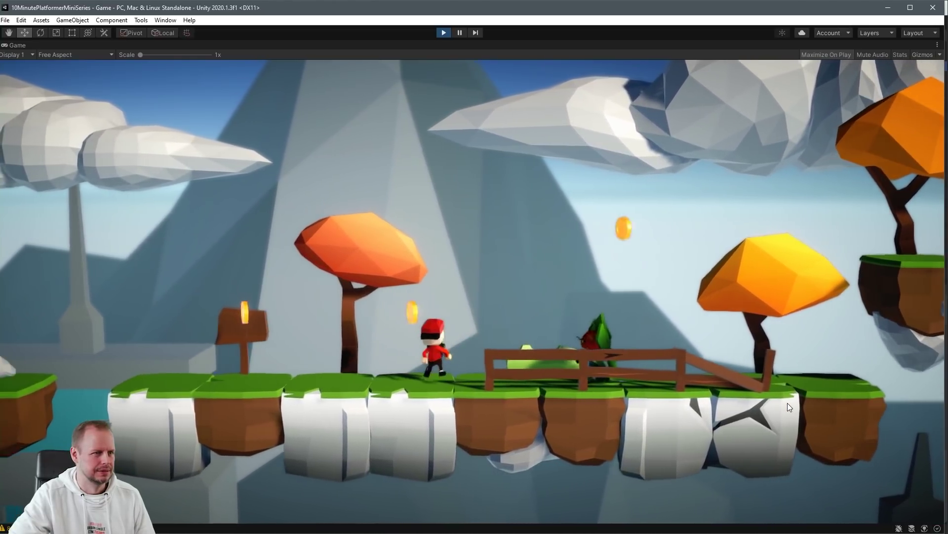
key(Left)
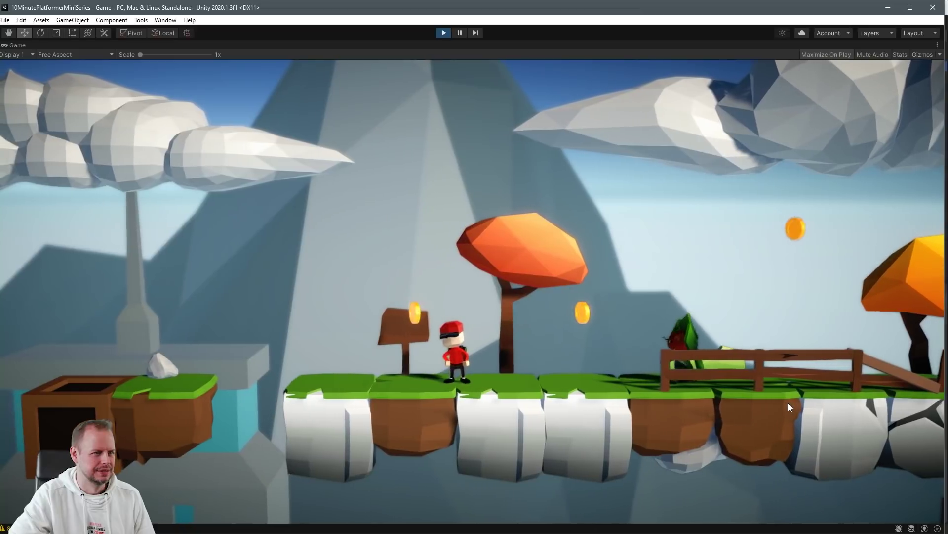
key(Right)
key(Left)
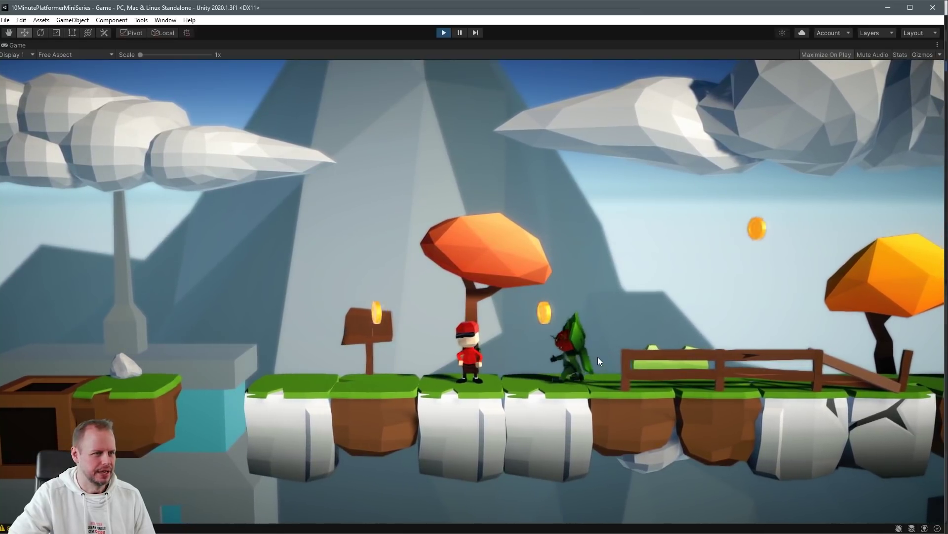
key(Left)
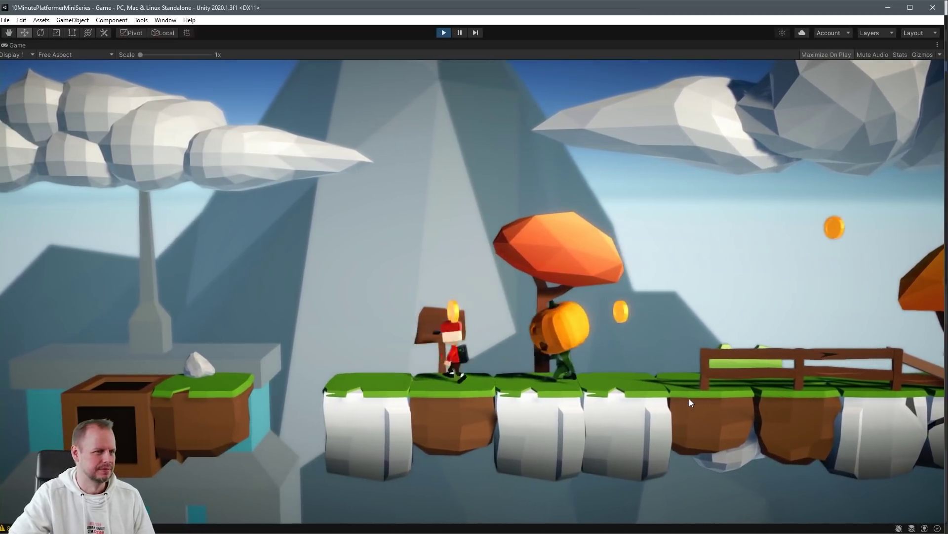
- Jump the hero across to the crate platform, then return over Carvey and up onto the raised platform
key(space)
key(Left)
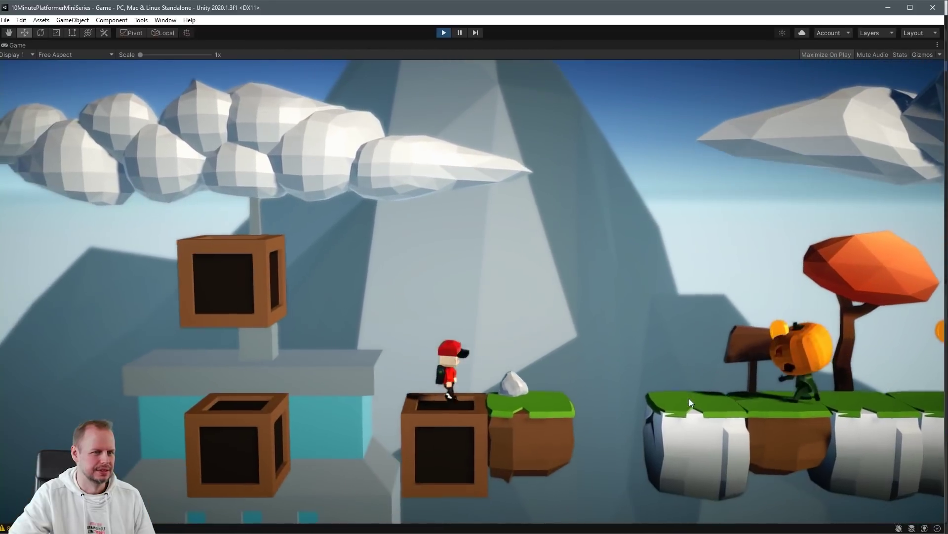
key(Right)
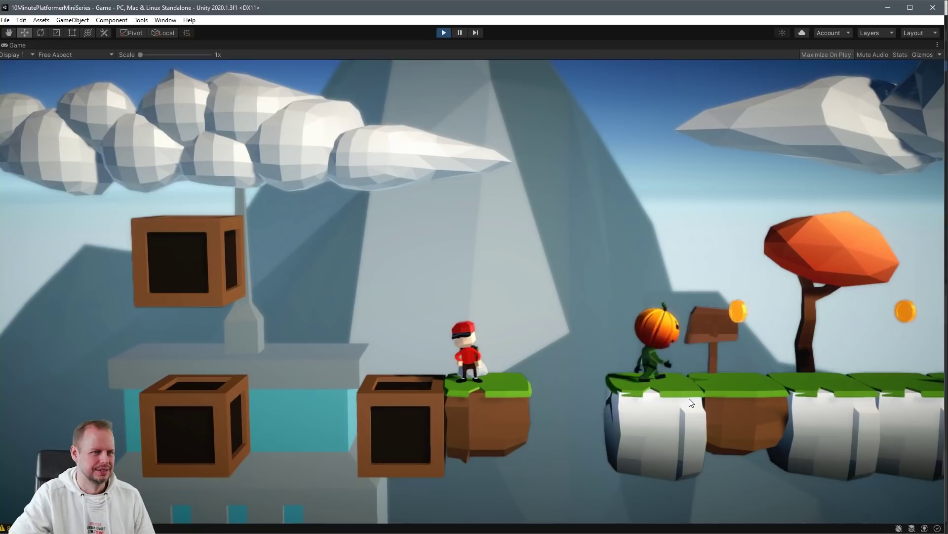
key(space)
key(Right)
key(Right)
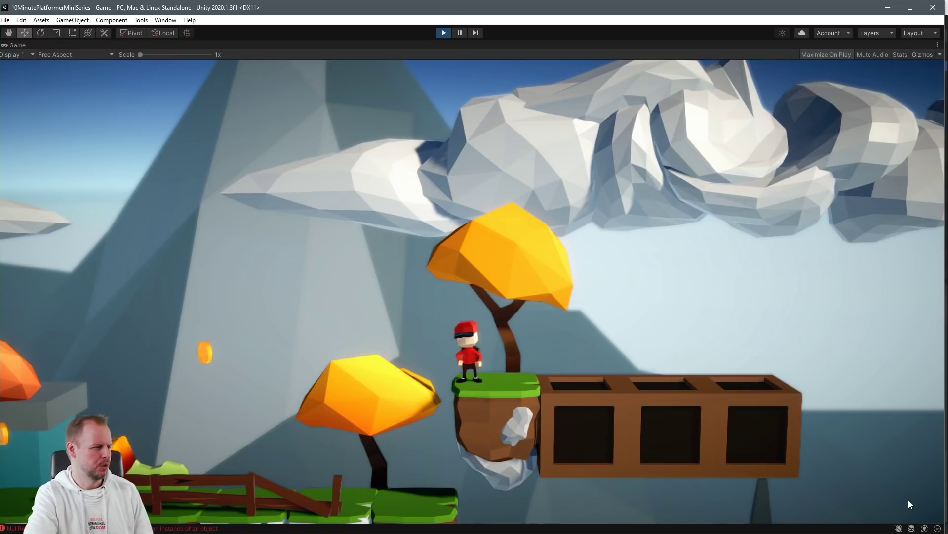
key(Left)
key(Right)
key(space)
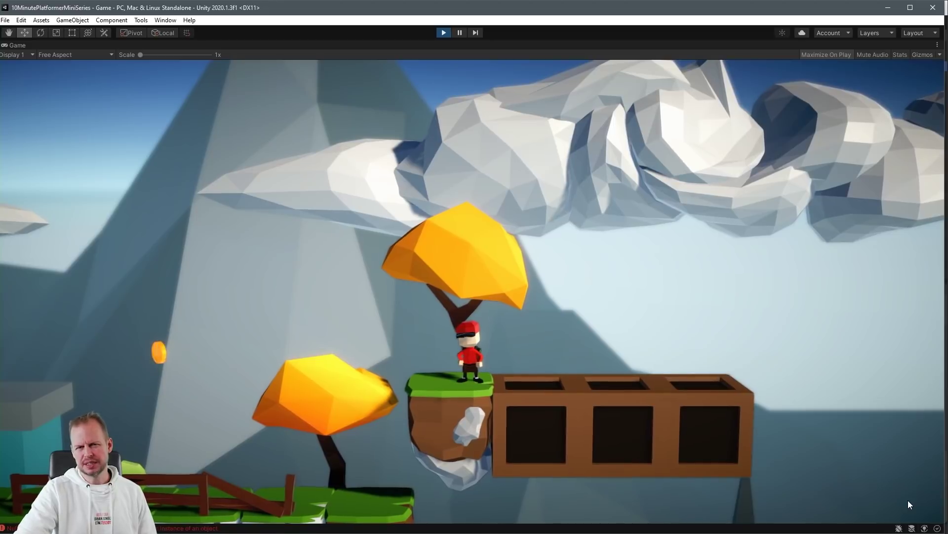
- Bring the hero down to the orange tree to view Carvey's head near the signpost, then retreat to the fence
key(Left)
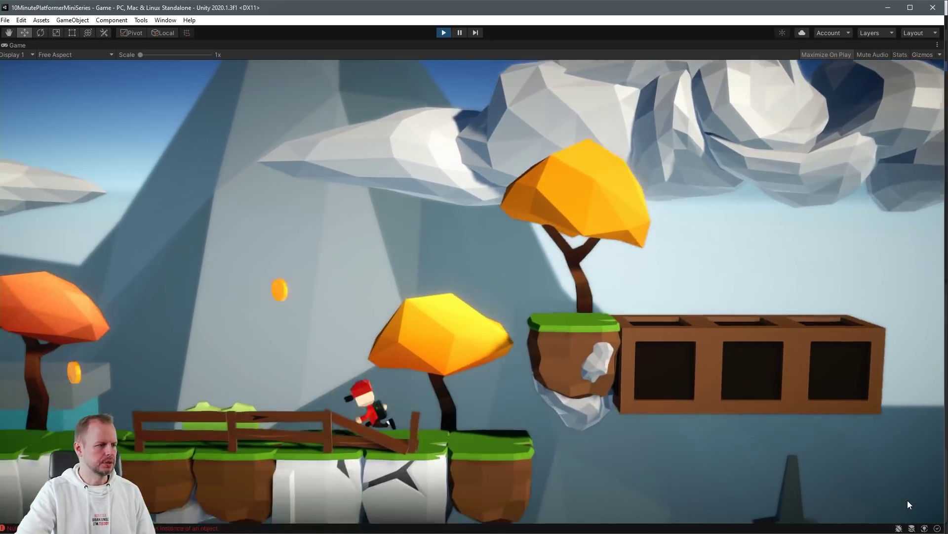
key(Left)
key(Left)
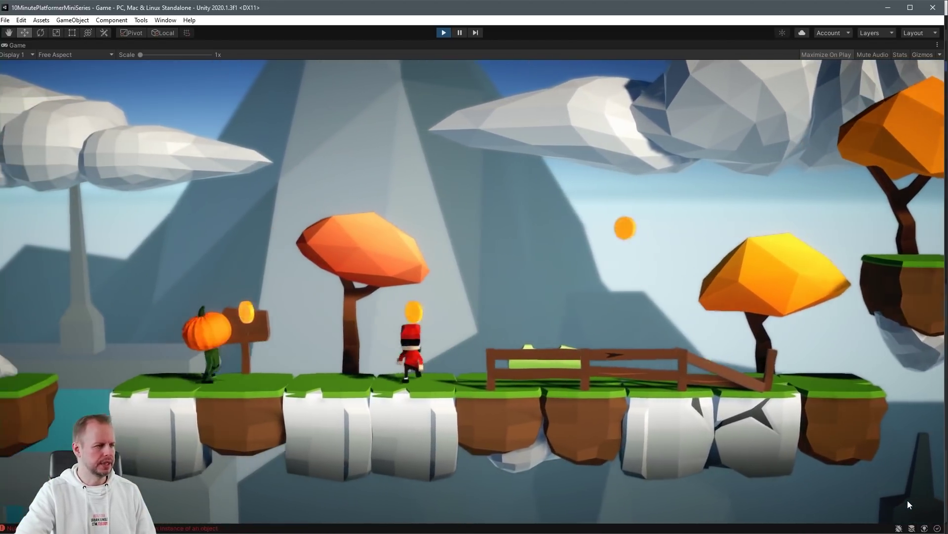
key(Left)
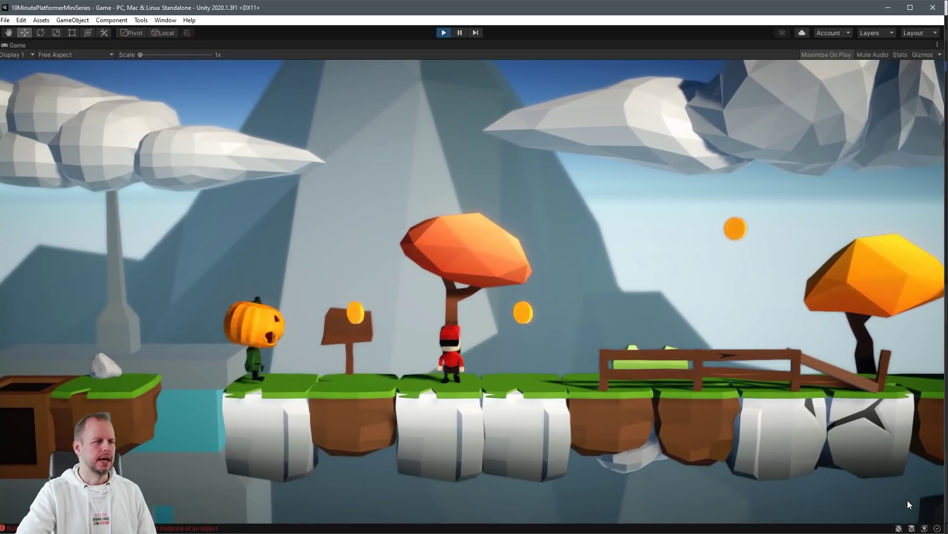
key(Right)
key(Left)
key(Right)
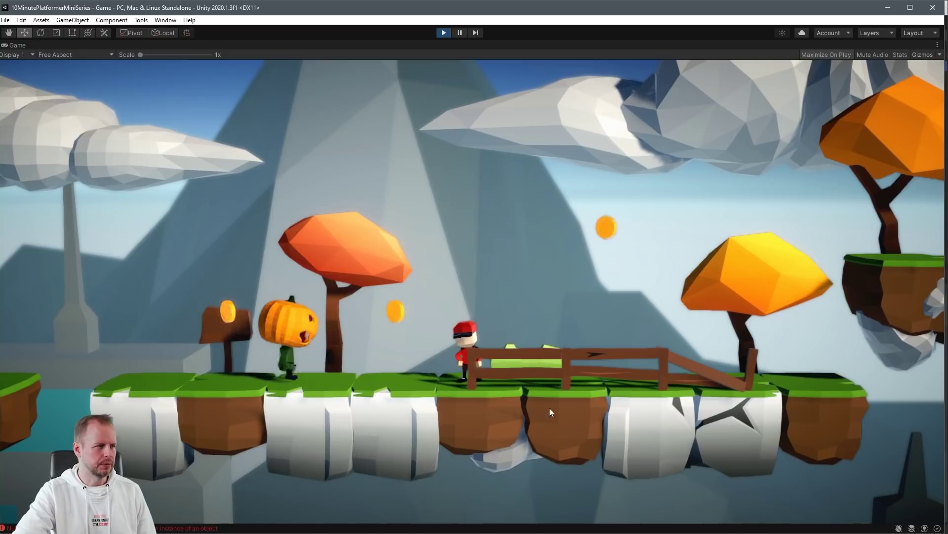
- Walk the hero ahead of the patrolling Carvey along the fence and jump back up onto the raised platform
key(Right)
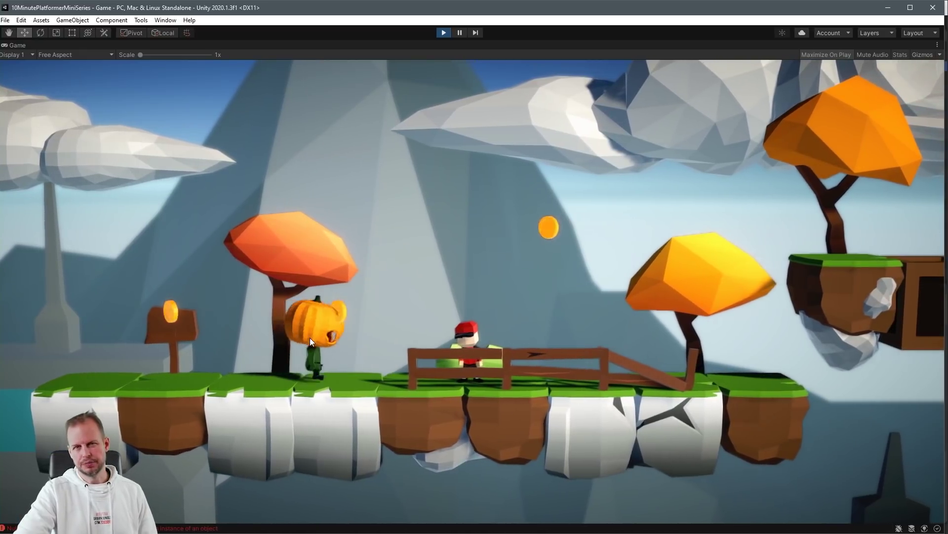
key(Right)
key(Right)
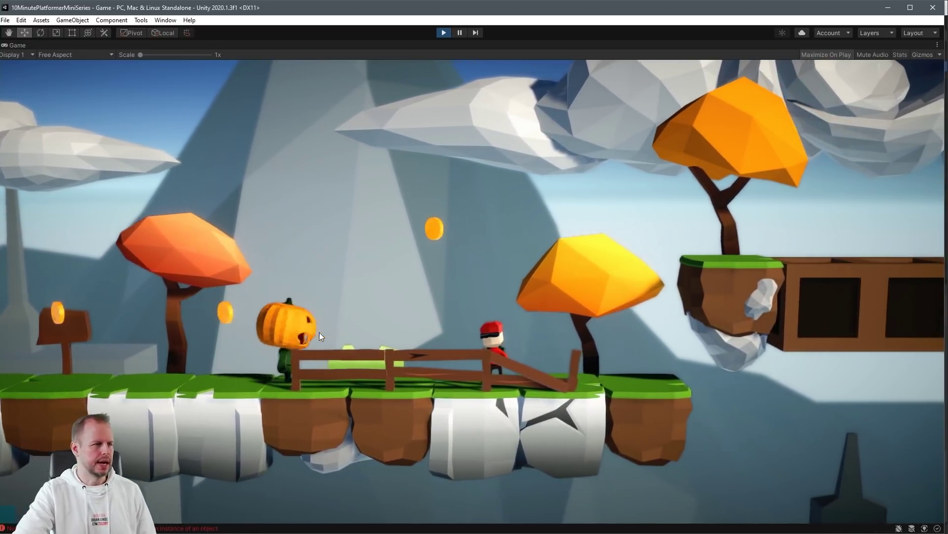
key(Right)
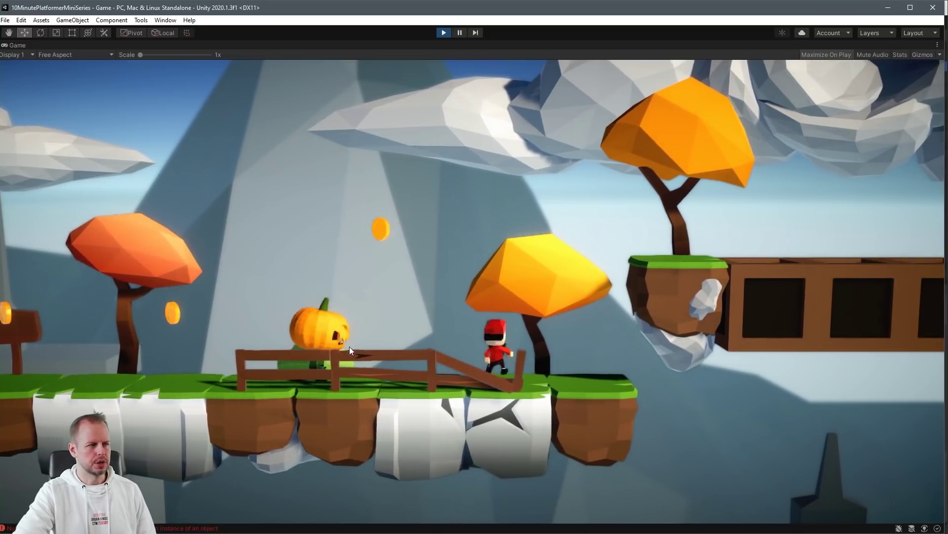
key(Right)
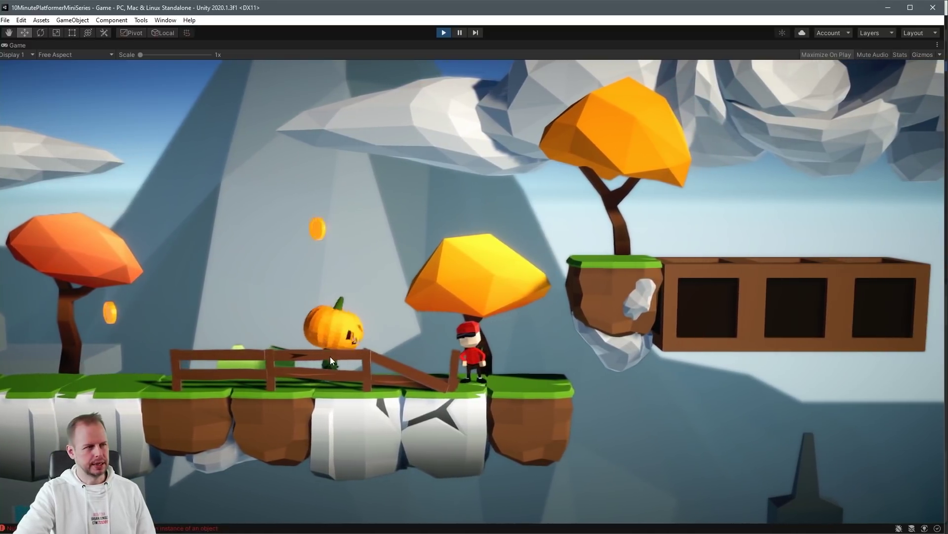
key(Right)
key(space)
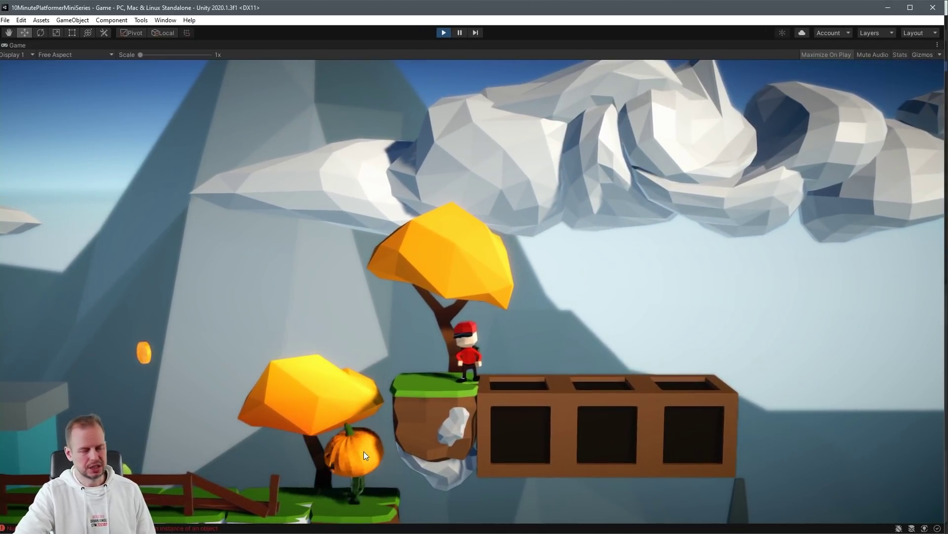
- Jump the hero down over Carvey and run past the signpost to the crate platform while checking the pumpkin heads
key(Left)
key(space)
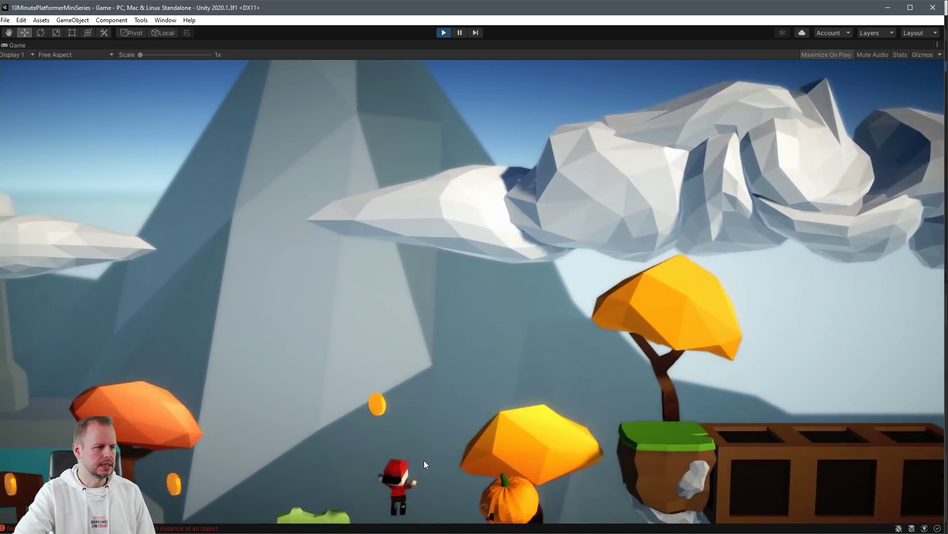
key(Left)
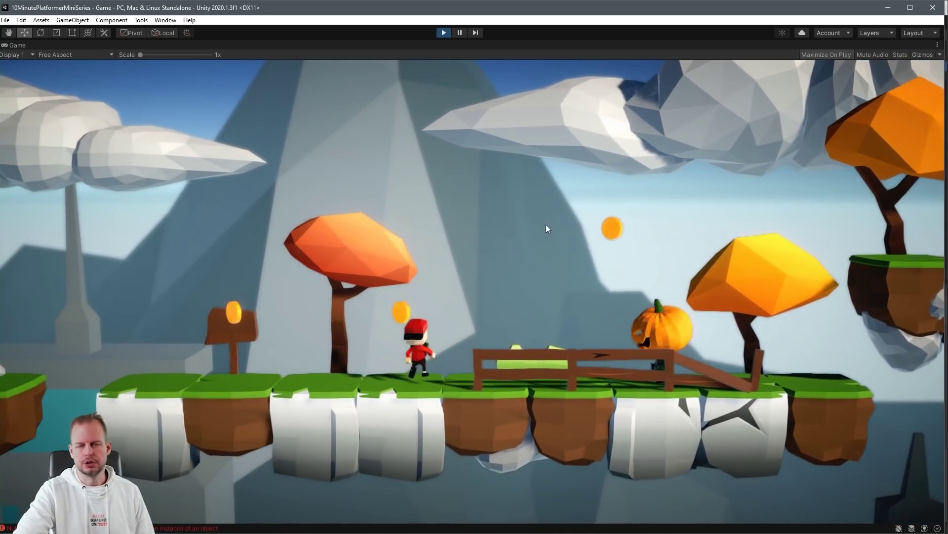
key(Left)
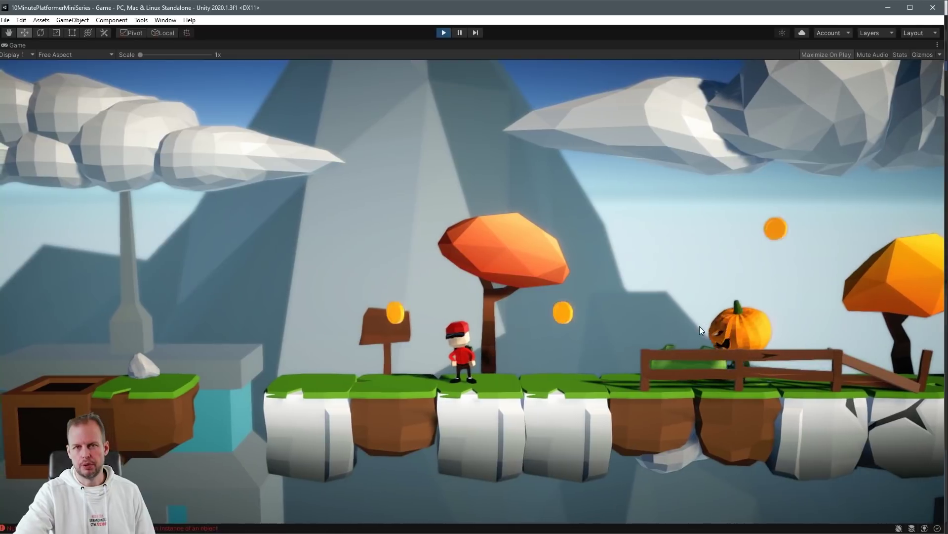
key(Left)
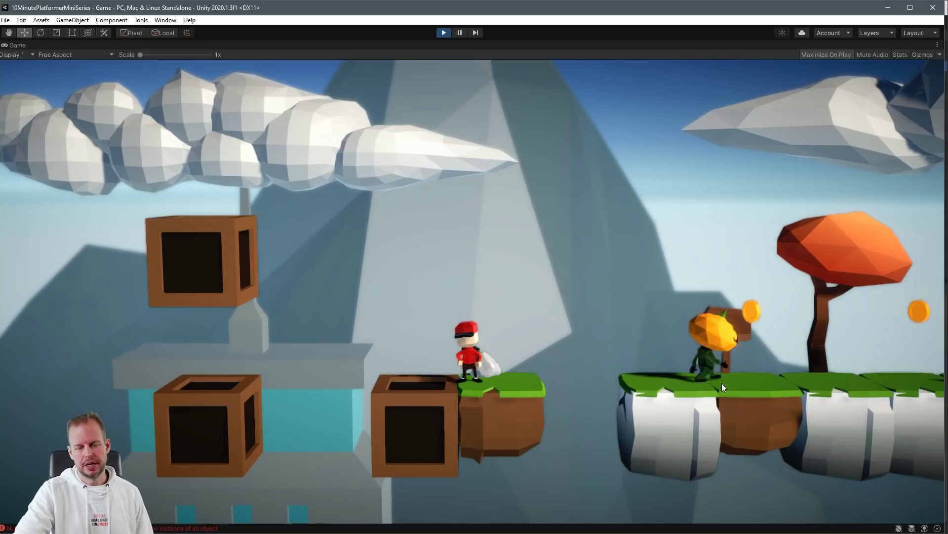
- Jump the hero from the crate platform over Carvey and walk along the fence ahead of the smiling pumpkin head
key(Right)
key(space)
key(space)
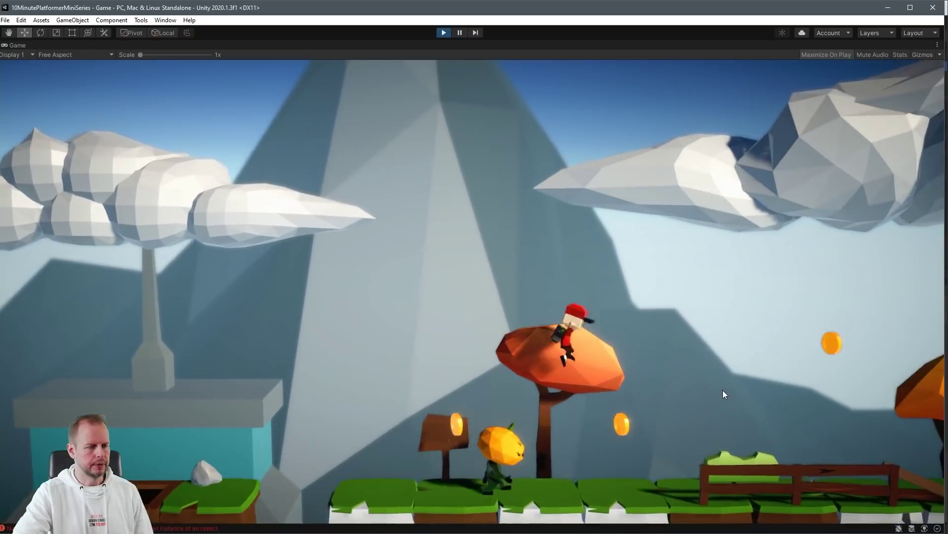
key(Right)
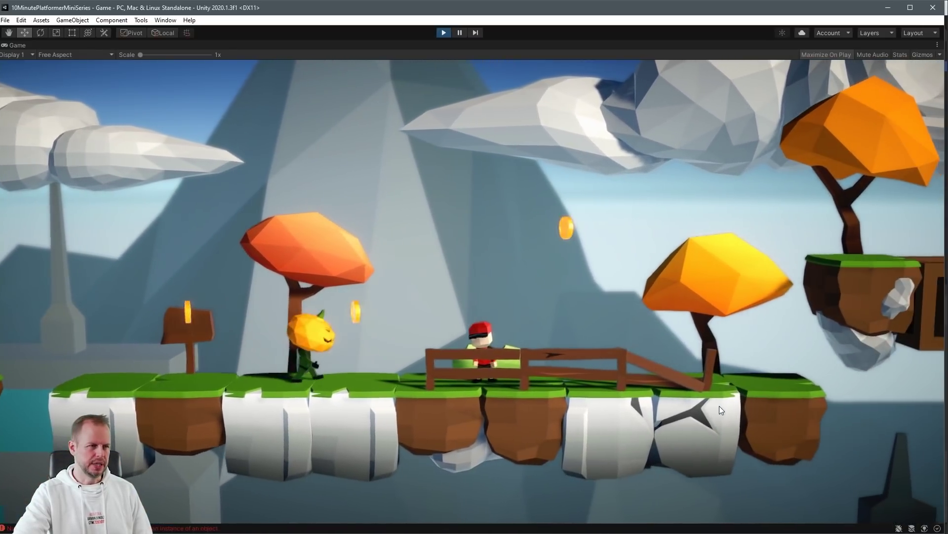
key(Right)
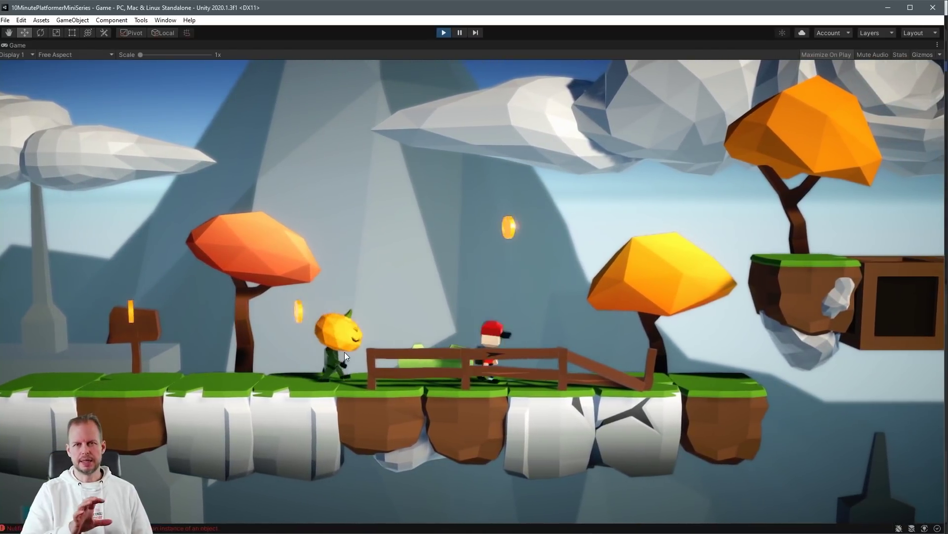